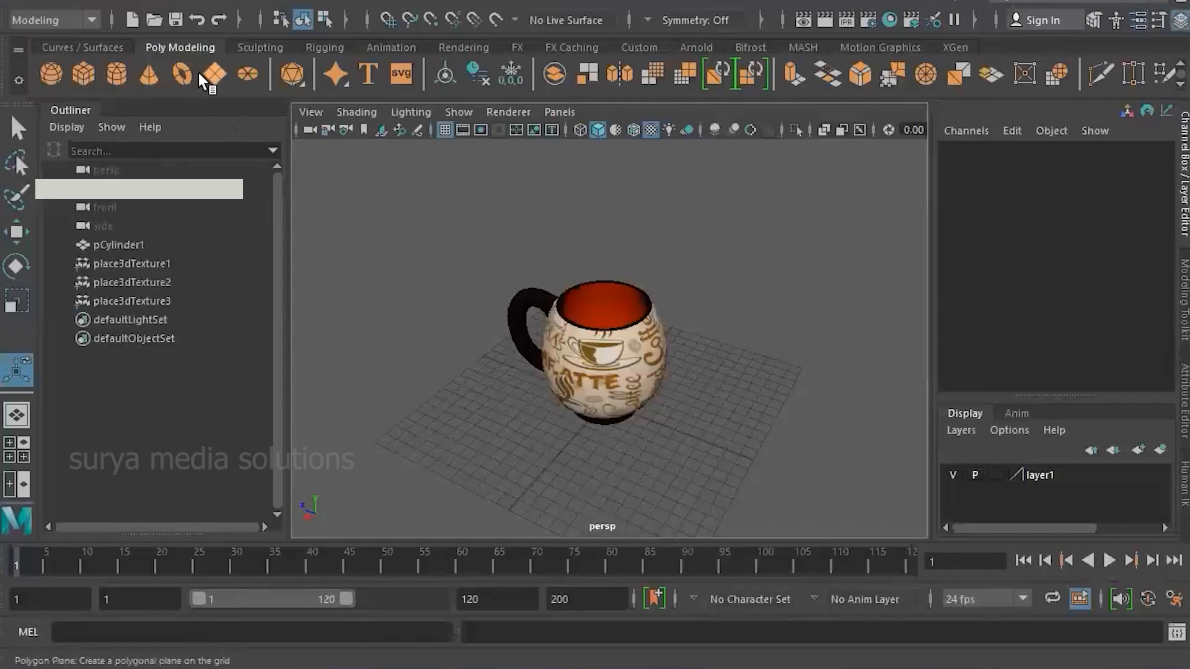
- Create a polygon plane on the grid beneath the mug and scale it uniformly to about 65
{"action": "key", "text": "r"}
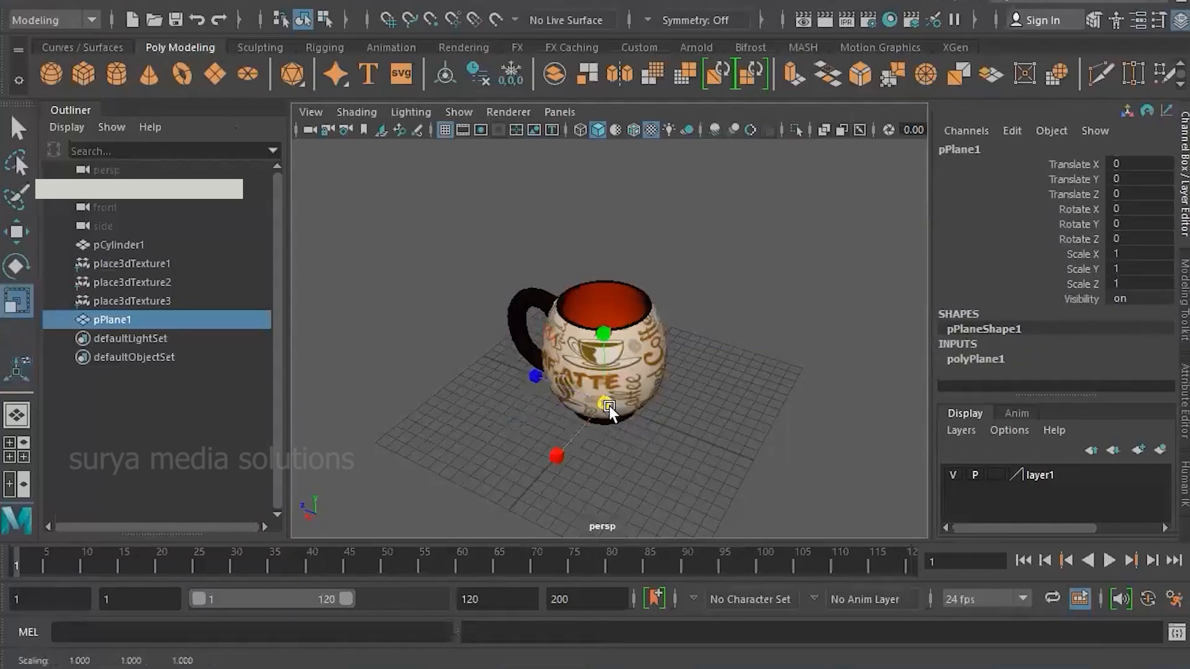
{"action": "left_click_drag", "start_coordinate": [605, 404], "coordinate": [1085, 458]}
{"action": "scroll", "coordinate": [588, 334], "scroll_direction": "down", "scroll_amount": 5}
{"action": "scroll", "coordinate": [712, 364], "scroll_direction": "up", "scroll_amount": 8}
{"action": "left_click_drag", "start_coordinate": [588, 334], "coordinate": [738, 315], "text": "alt"}
{"action": "scroll", "coordinate": [686, 440], "scroll_direction": "down", "scroll_amount": 5}
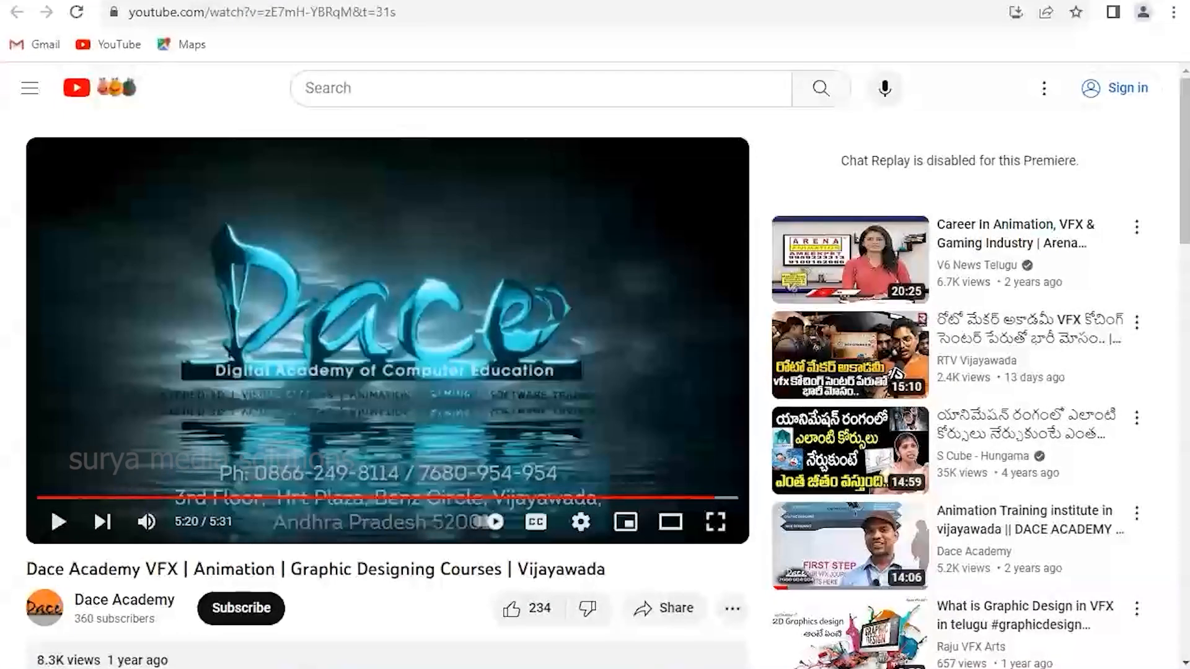
- Switch to Chrome, search for "poly heaven" in a new tab, and open the Poly Haven site's texture library
{"action": "key", "text": "ctrl+t"}
{"action": "left_click", "coordinate": [453, 20]}
{"action": "type", "text": "pol"}
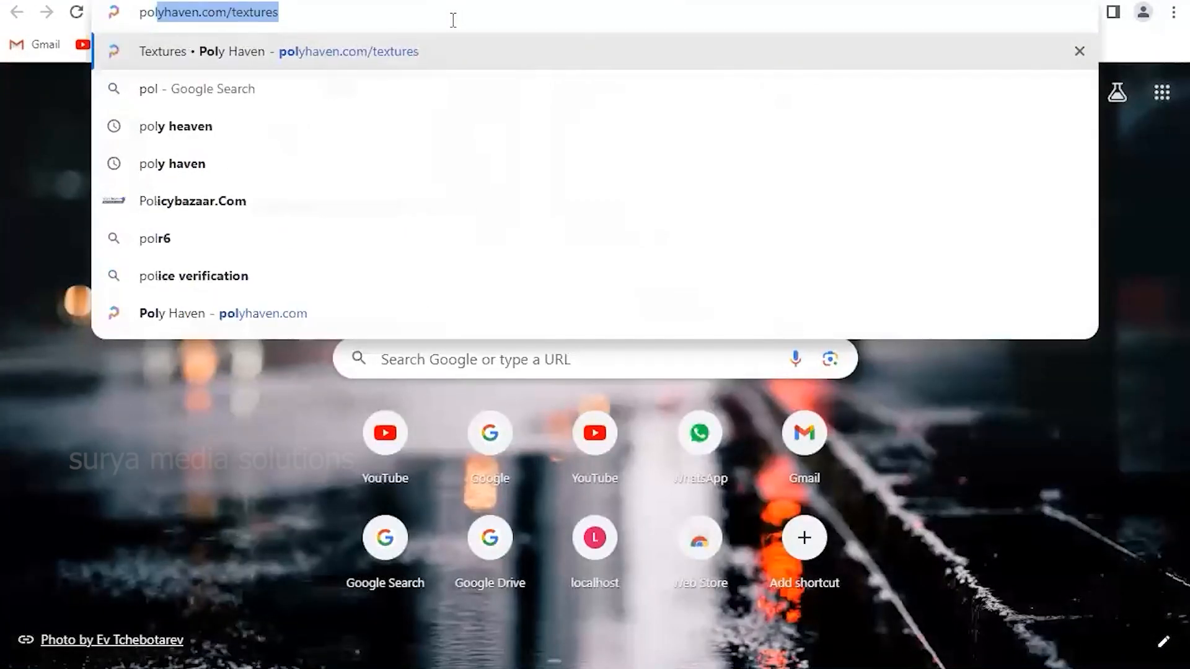
{"action": "type", "text": "y heaven"}
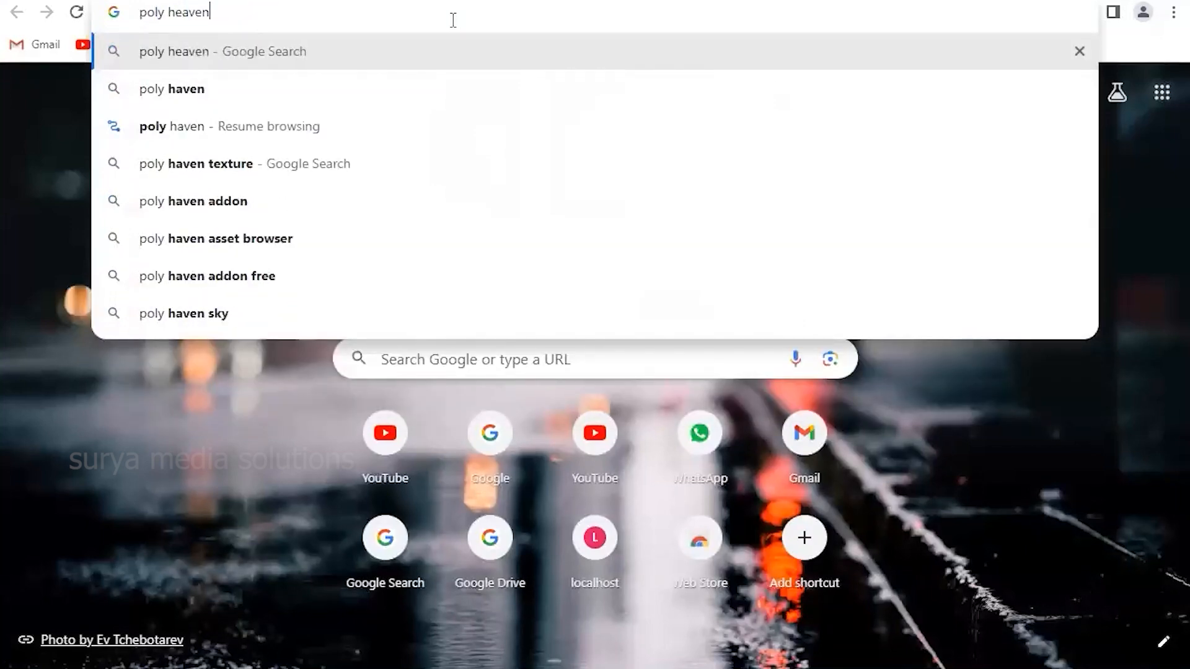
{"action": "key", "text": "Return"}
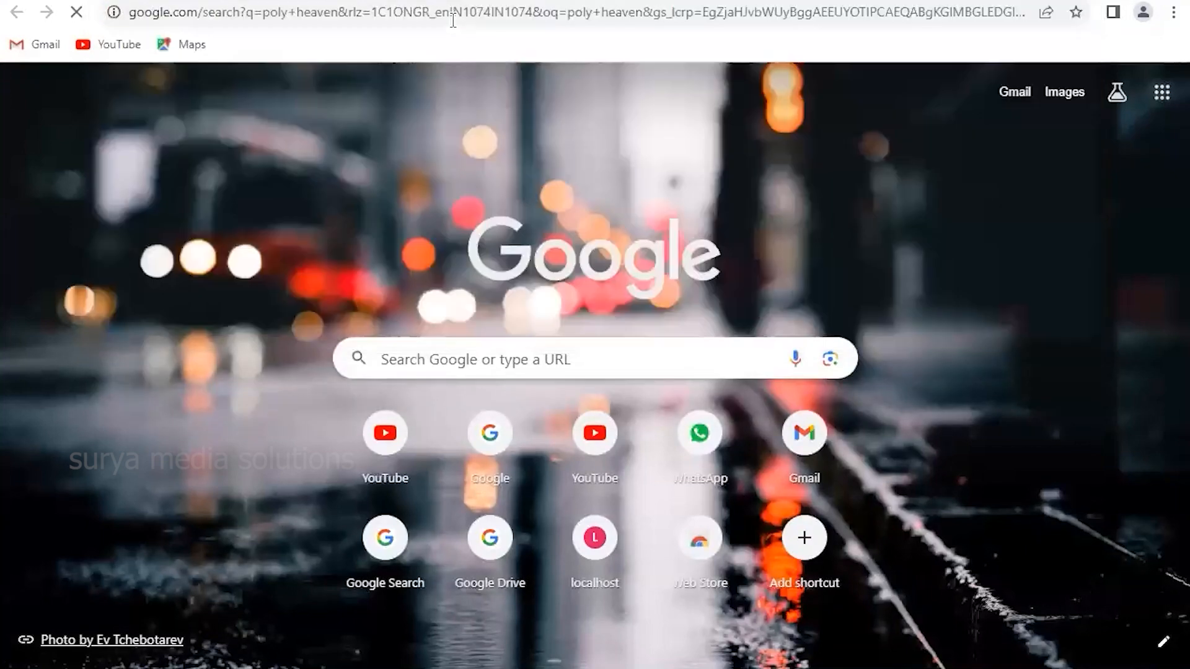
{"action": "left_click", "coordinate": [166, 332]}
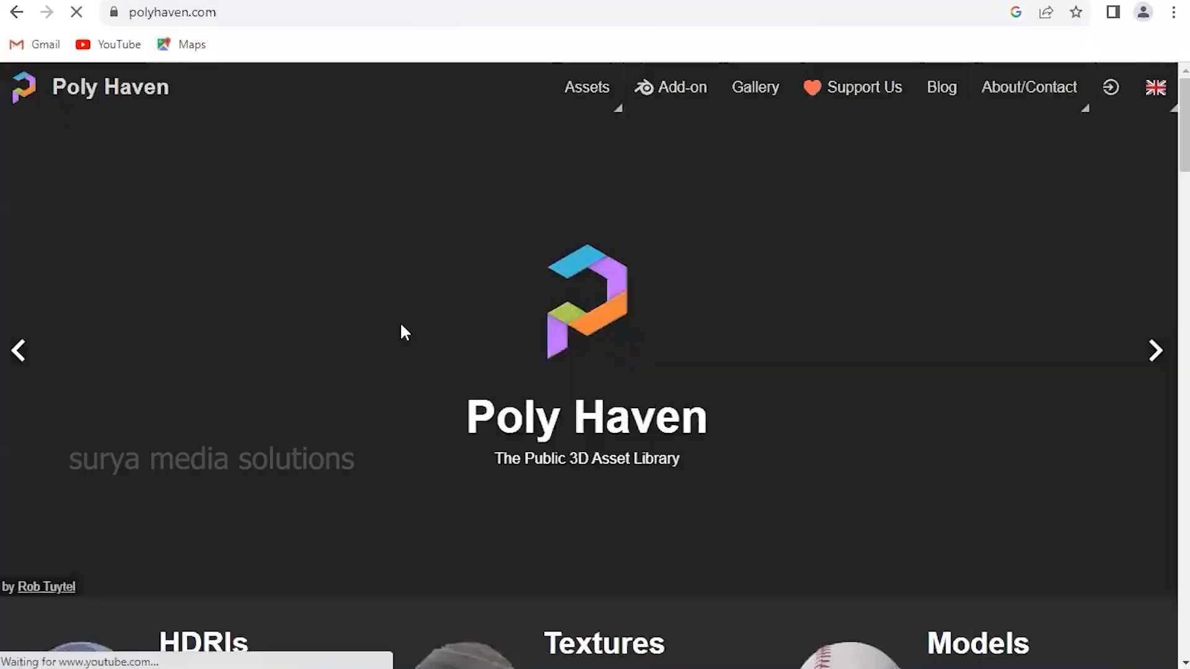
{"action": "scroll", "coordinate": [712, 417], "scroll_direction": "down", "scroll_amount": 5}
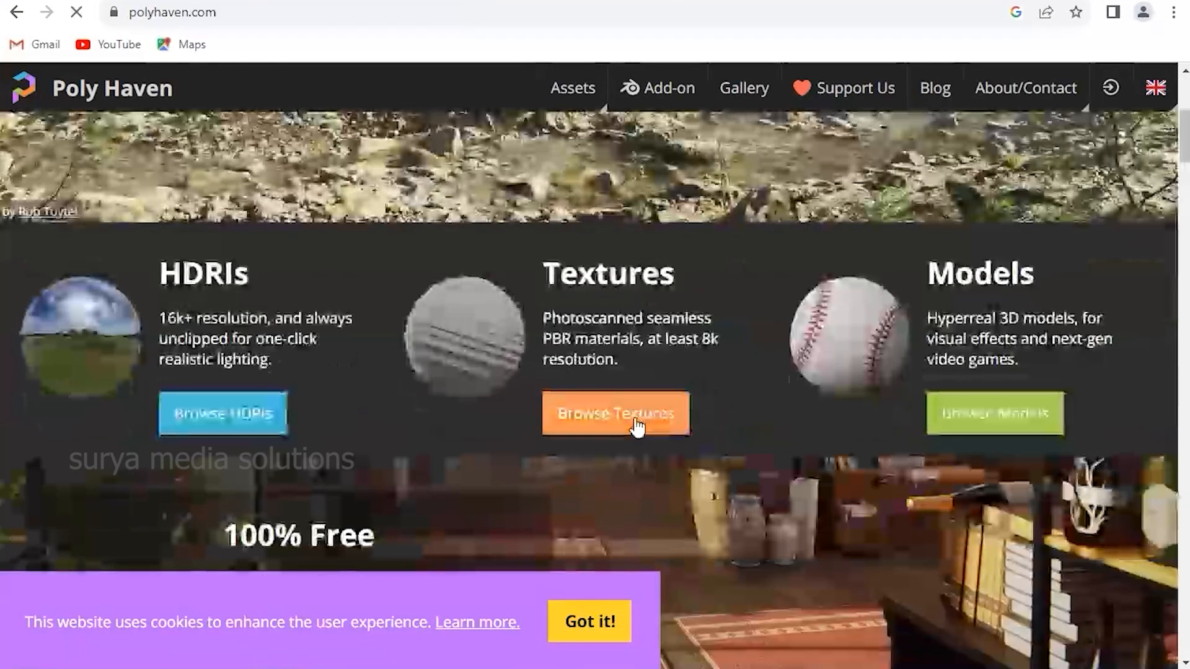
{"action": "left_click", "coordinate": [645, 423]}
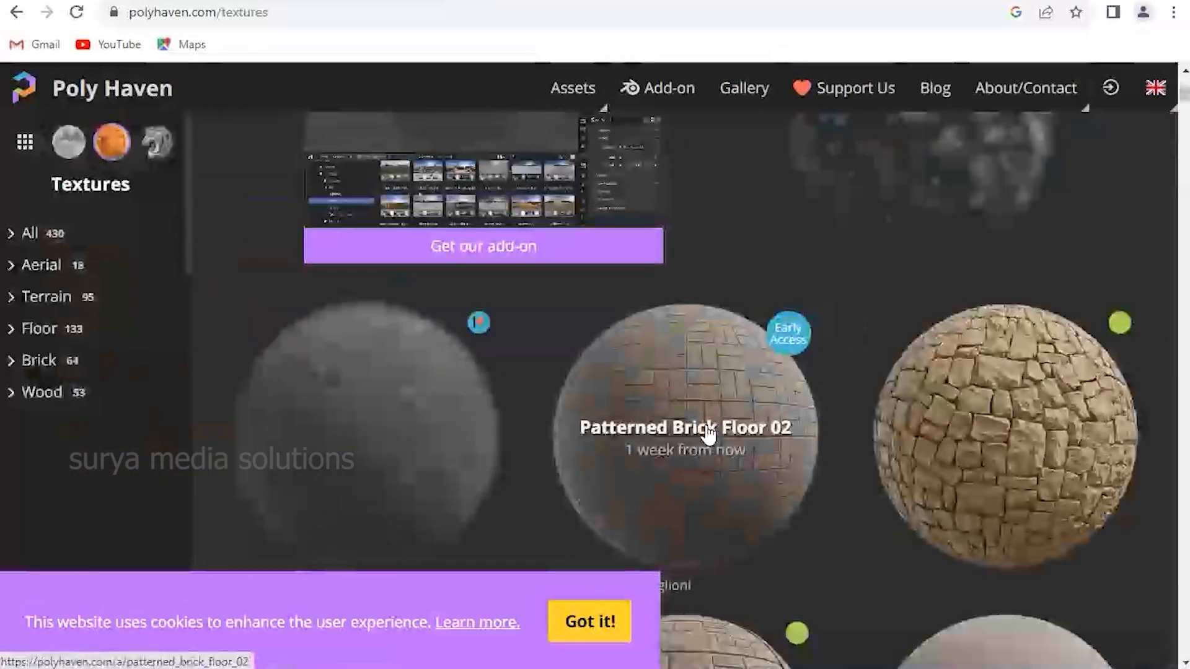
- Find the Wood Floor Deck texture and download it as a 2K ZIP archive
{"action": "scroll", "coordinate": [713, 434], "scroll_direction": "down", "scroll_amount": 10}
{"action": "scroll", "coordinate": [783, 451], "scroll_direction": "down", "scroll_amount": 15}
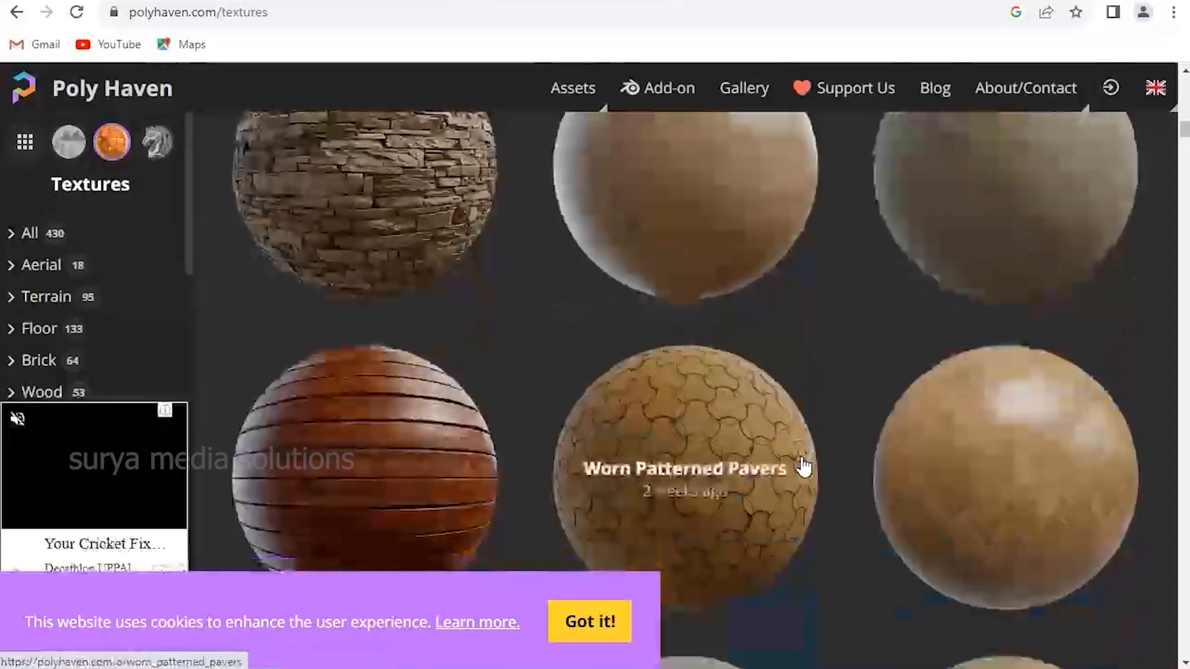
{"action": "scroll", "coordinate": [637, 366], "scroll_direction": "down", "scroll_amount": 5}
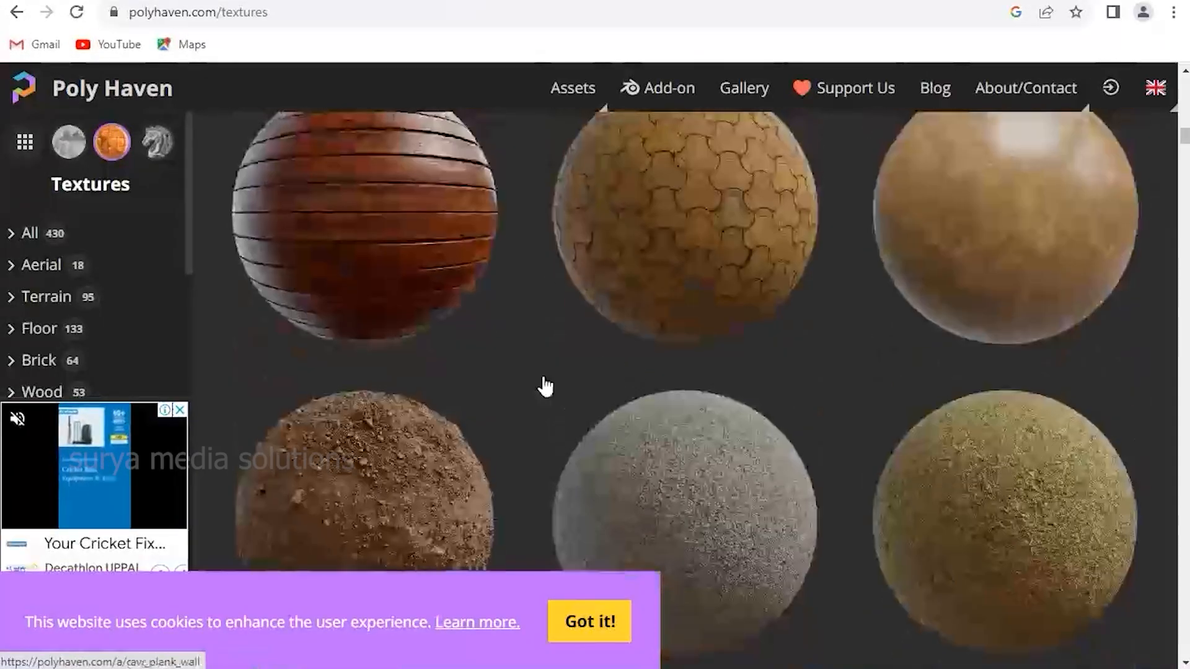
{"action": "left_click", "coordinate": [561, 258]}
{"action": "left_click", "coordinate": [1032, 162]}
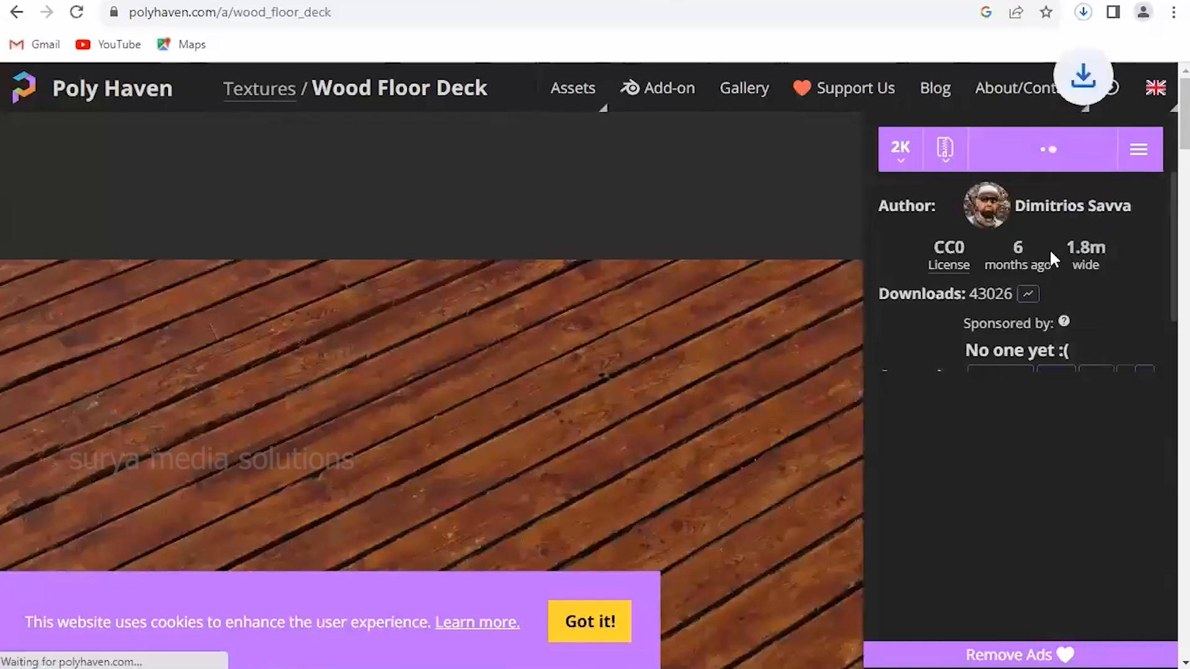
- Copy the wood_floor_deck_2k archive from the Downloads folder into the texturing folder on the Desktop
{"action": "left_click", "coordinate": [1085, 14]}
{"action": "left_click", "coordinate": [1039, 90]}
{"action": "right_click", "coordinate": [205, 112]}
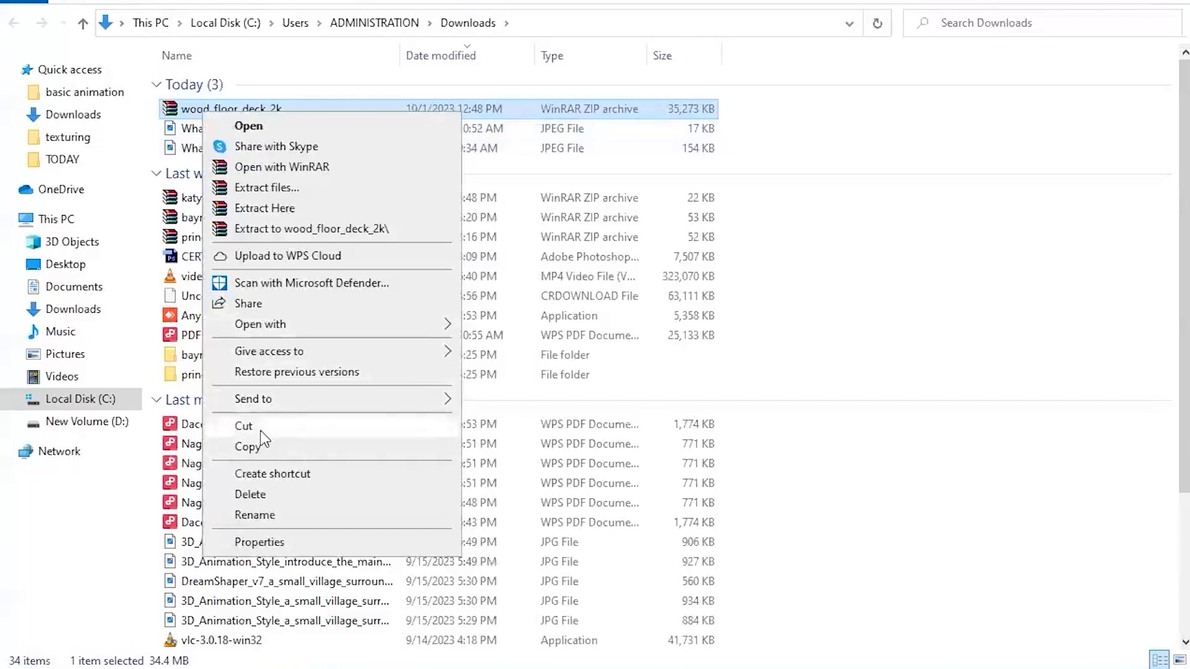
{"action": "left_click", "coordinate": [248, 447]}
{"action": "left_click", "coordinate": [113, 433]}
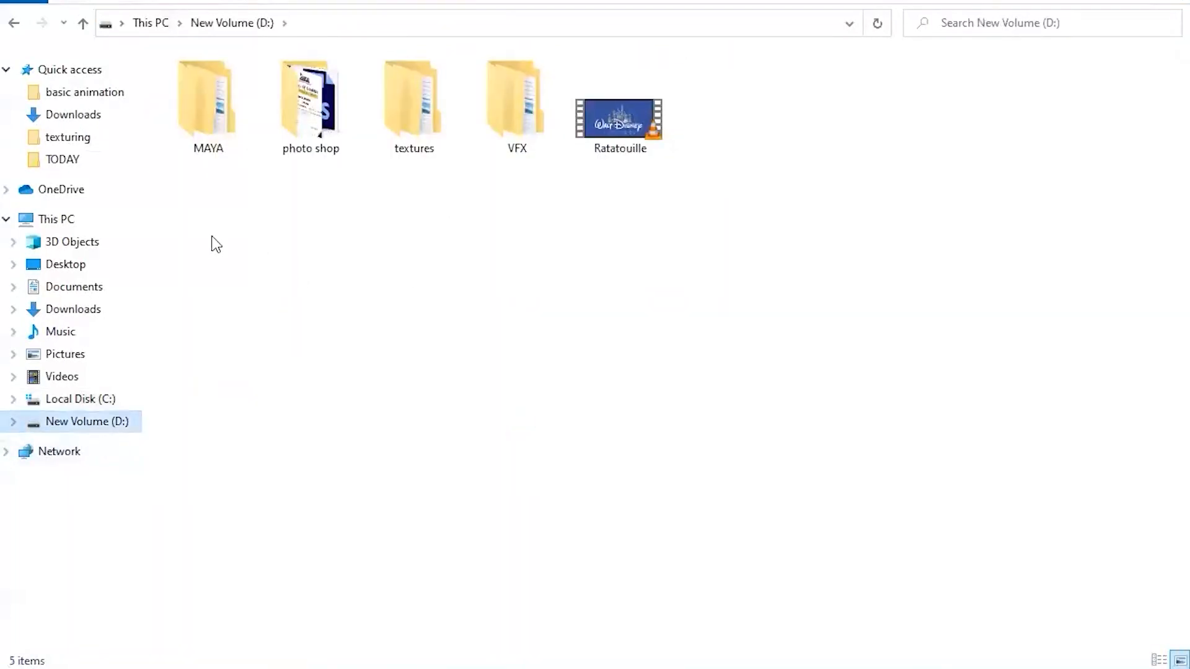
{"action": "left_click", "coordinate": [66, 267]}
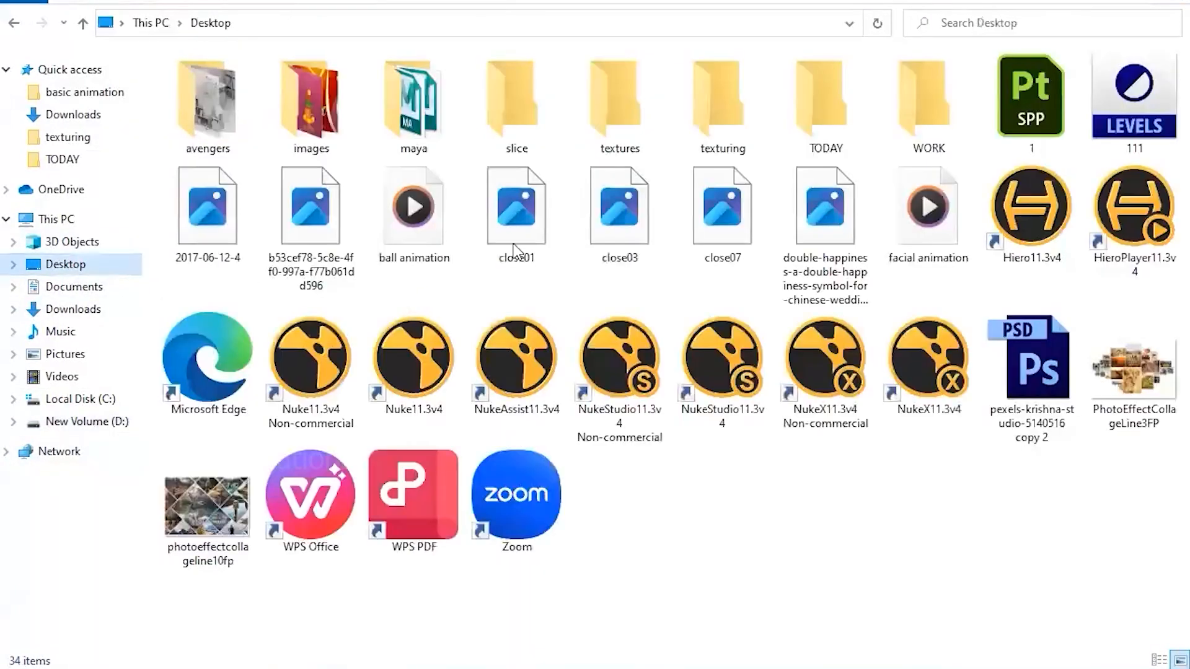
{"action": "double_click", "coordinate": [722, 135]}
{"action": "right_click", "coordinate": [746, 397]}
{"action": "left_click", "coordinate": [792, 530]}
- Extract the archive into its own wood_floor_deck_2k folder and check the texture maps inside its textures subfolder
{"action": "right_click", "coordinate": [532, 119]}
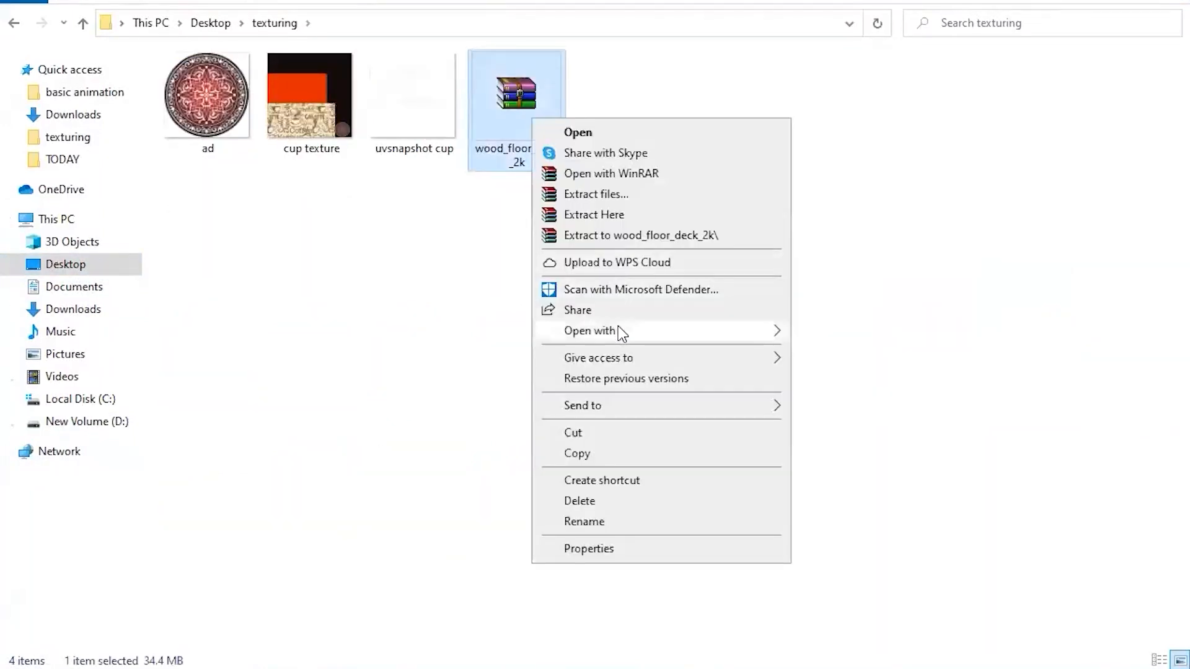
{"action": "left_click", "coordinate": [650, 239]}
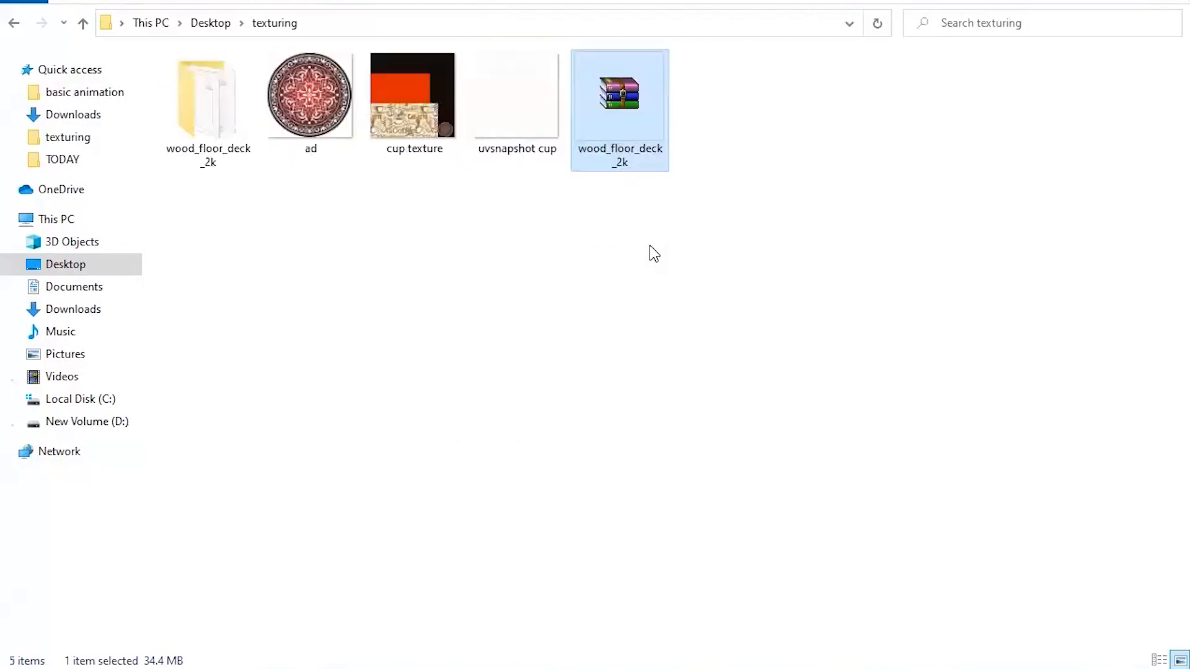
{"action": "double_click", "coordinate": [236, 158]}
{"action": "double_click", "coordinate": [191, 84]}
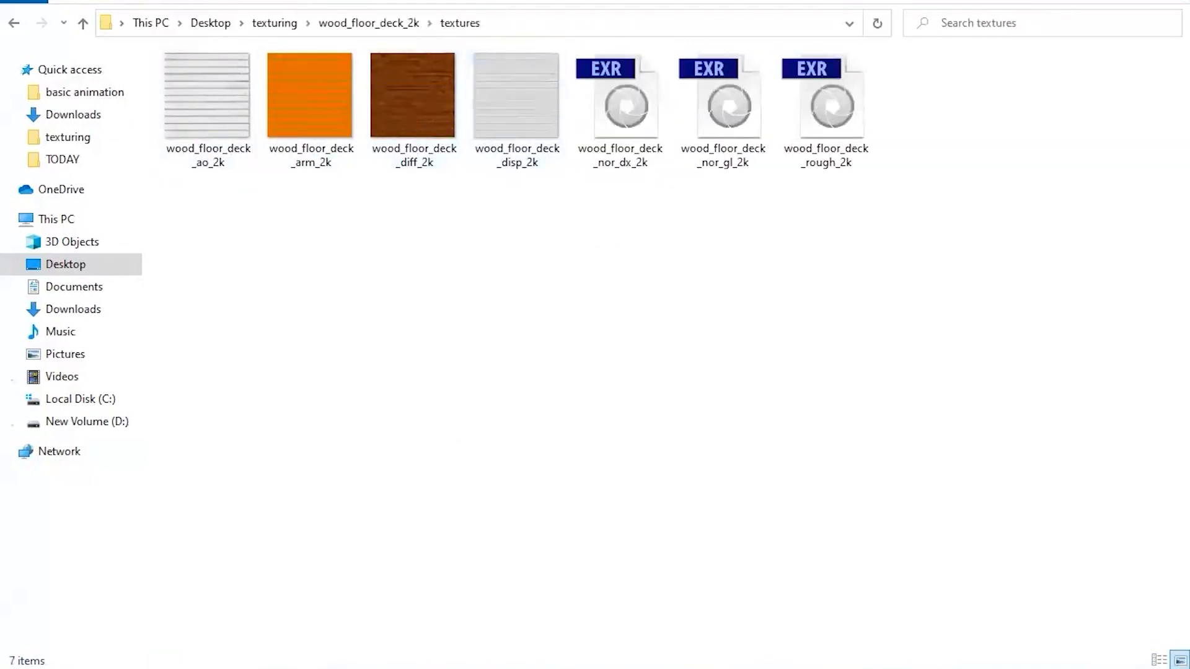
{"action": "left_click", "coordinate": [1083, 1]}
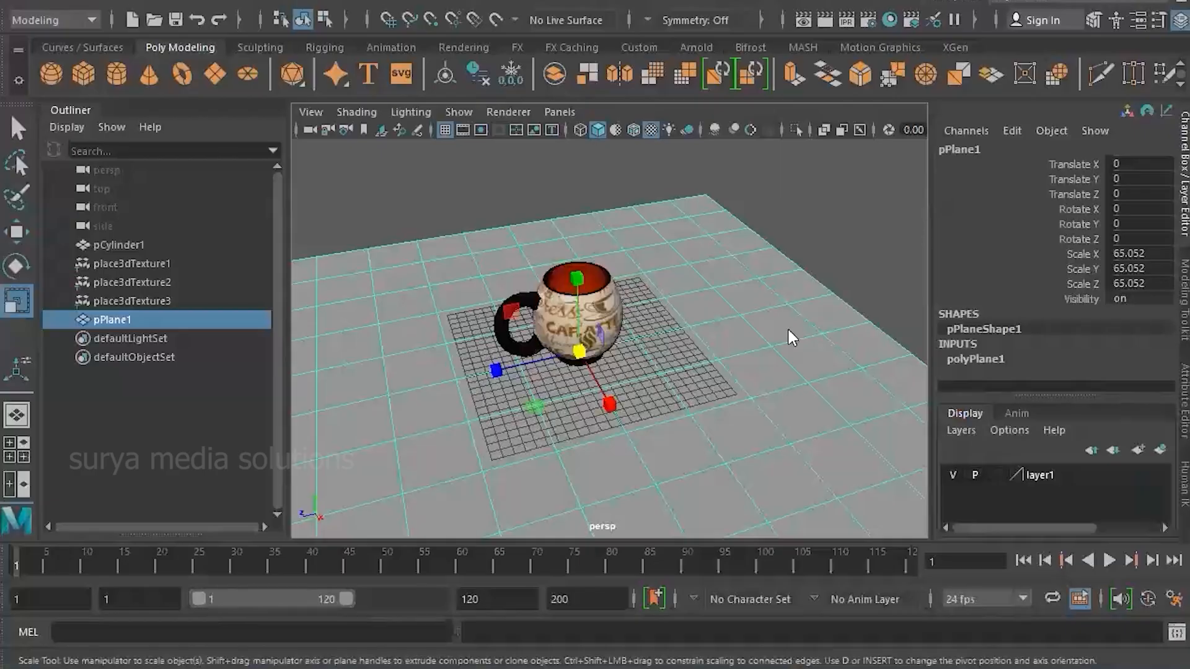
- In Maya, assign a new Blinn material to the plane
{"action": "right_click_drag", "start_coordinate": [789, 174], "coordinate": [817, 654]}
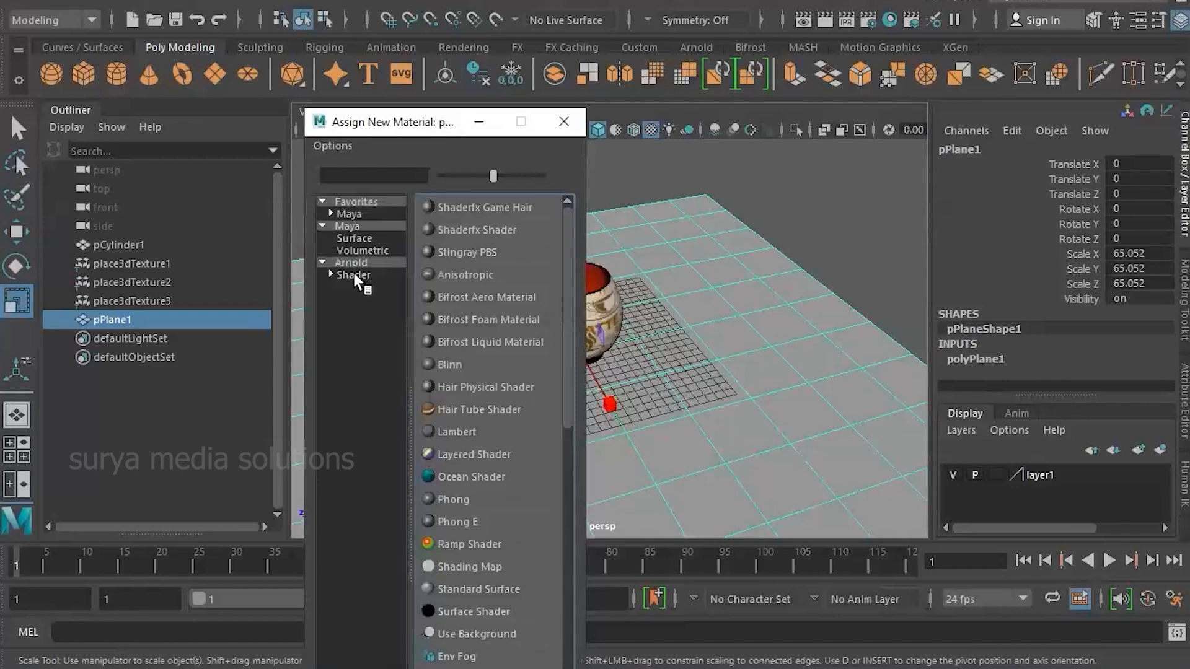
{"action": "left_click", "coordinate": [365, 215]}
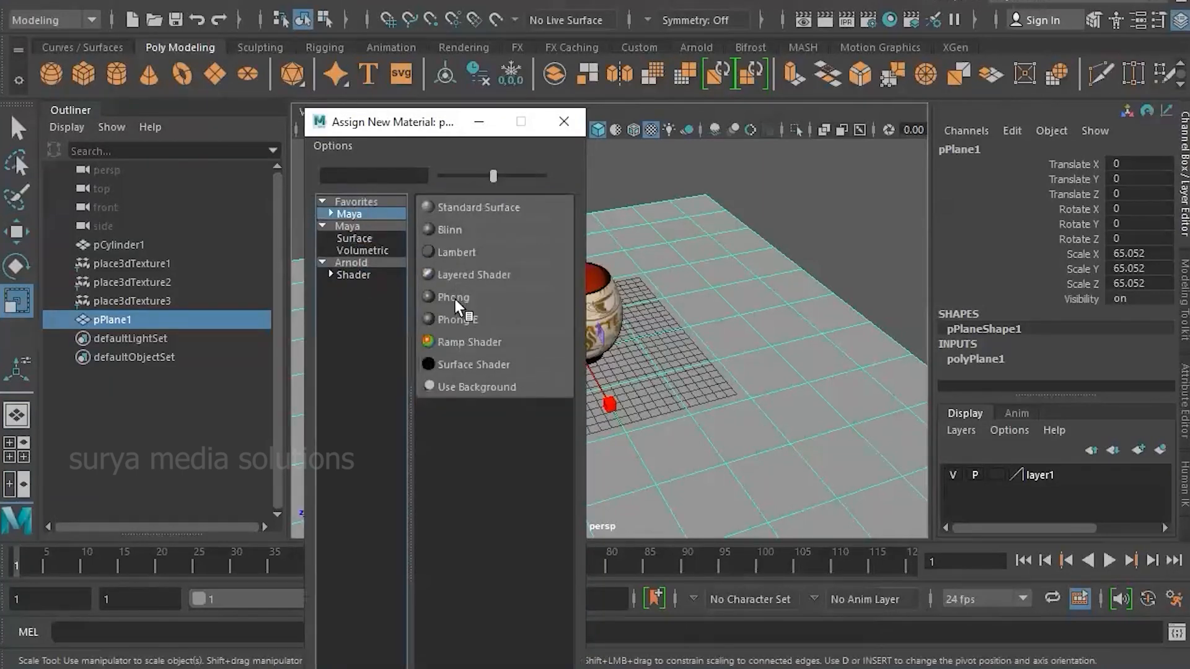
{"action": "left_click", "coordinate": [452, 231]}
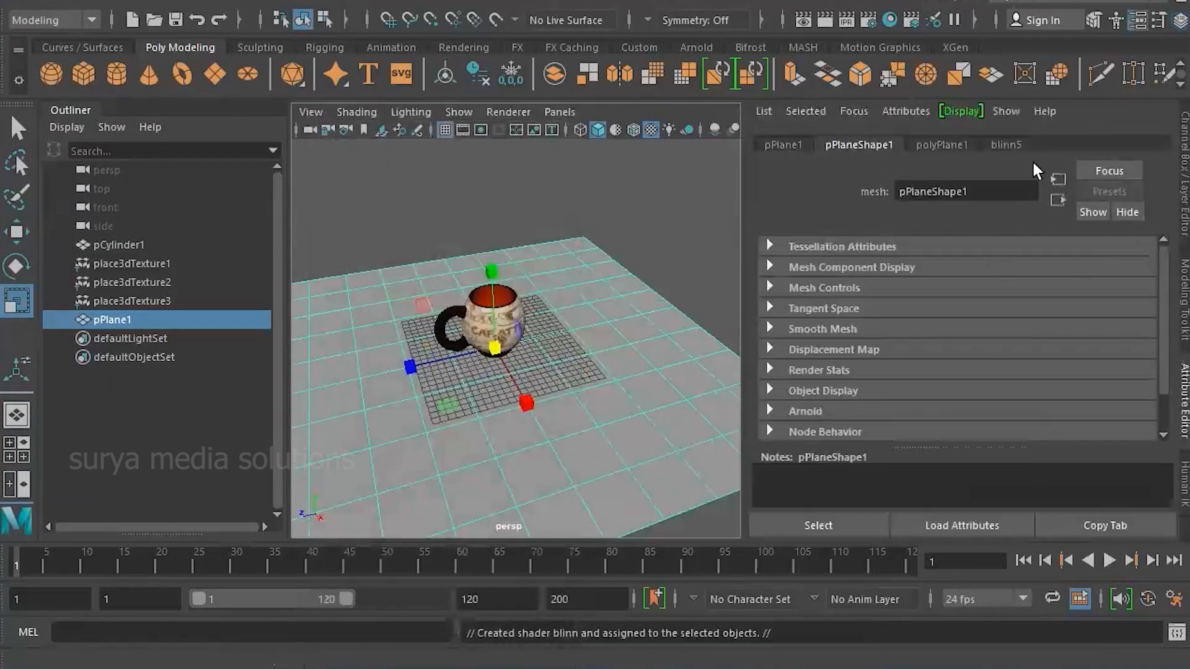
- Connect a File texture to the Color attribute of the plane's Blinn material
{"action": "left_click", "coordinate": [1007, 144]}
{"action": "left_click", "coordinate": [1134, 355]}
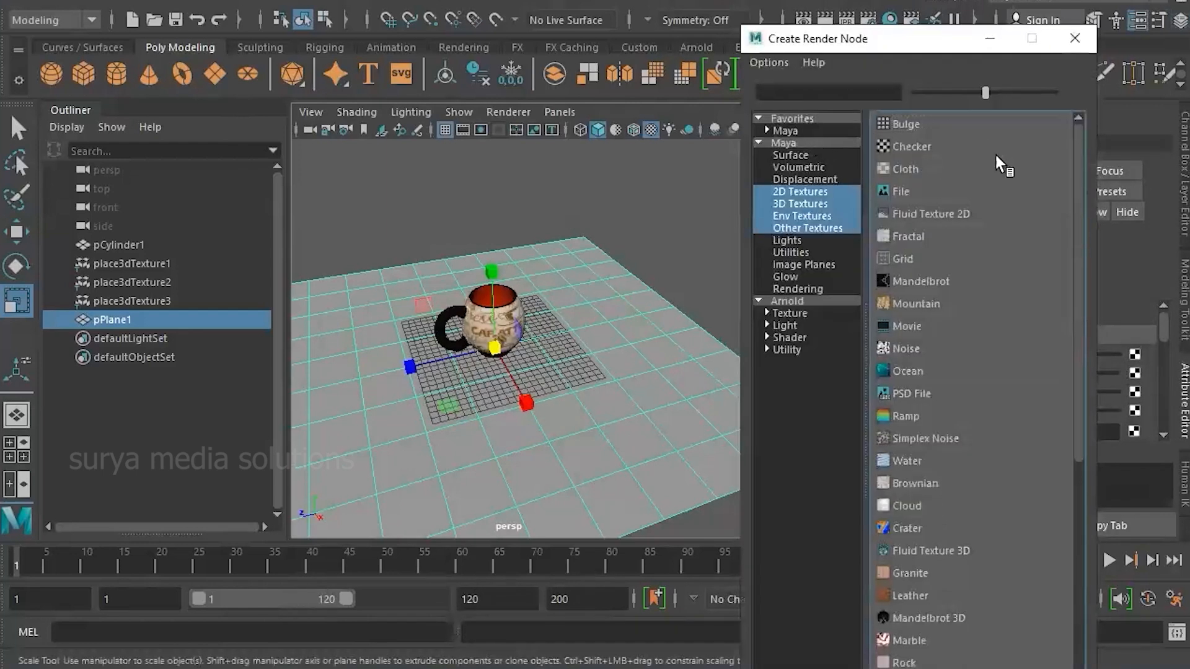
{"action": "left_click", "coordinate": [900, 192]}
- Load wood_floor_deck_diff_2k.jpg from the extracted textures folder as the color file's image
{"action": "left_click", "coordinate": [1131, 400]}
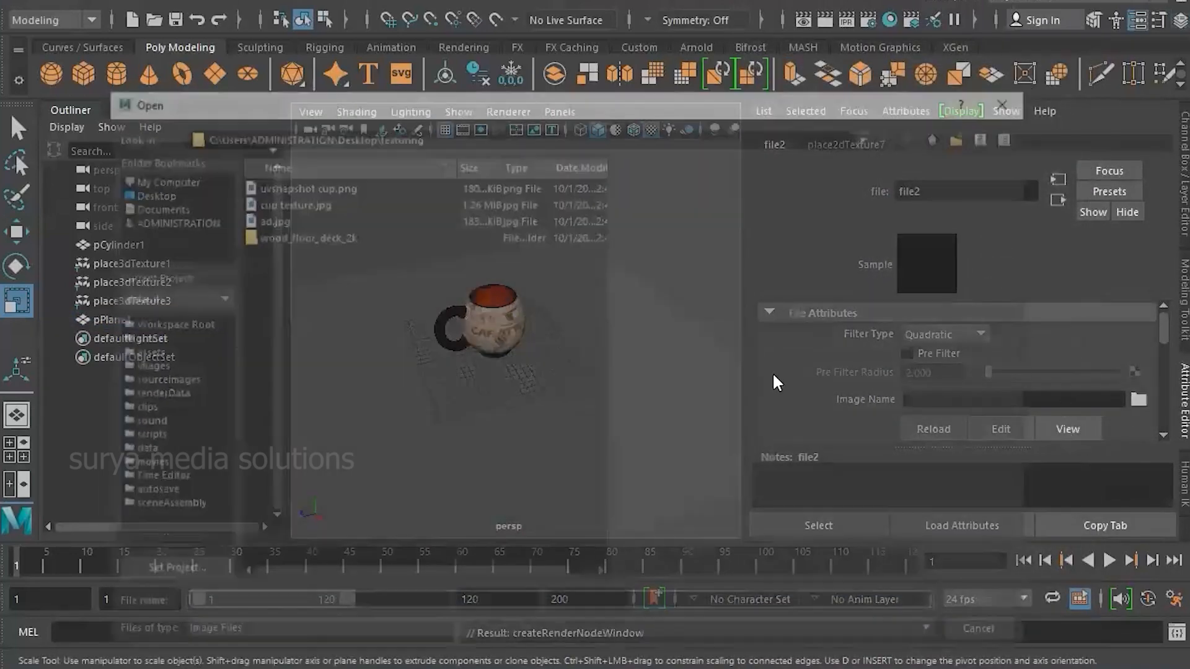
{"action": "double_click", "coordinate": [281, 234]}
{"action": "double_click", "coordinate": [271, 183]}
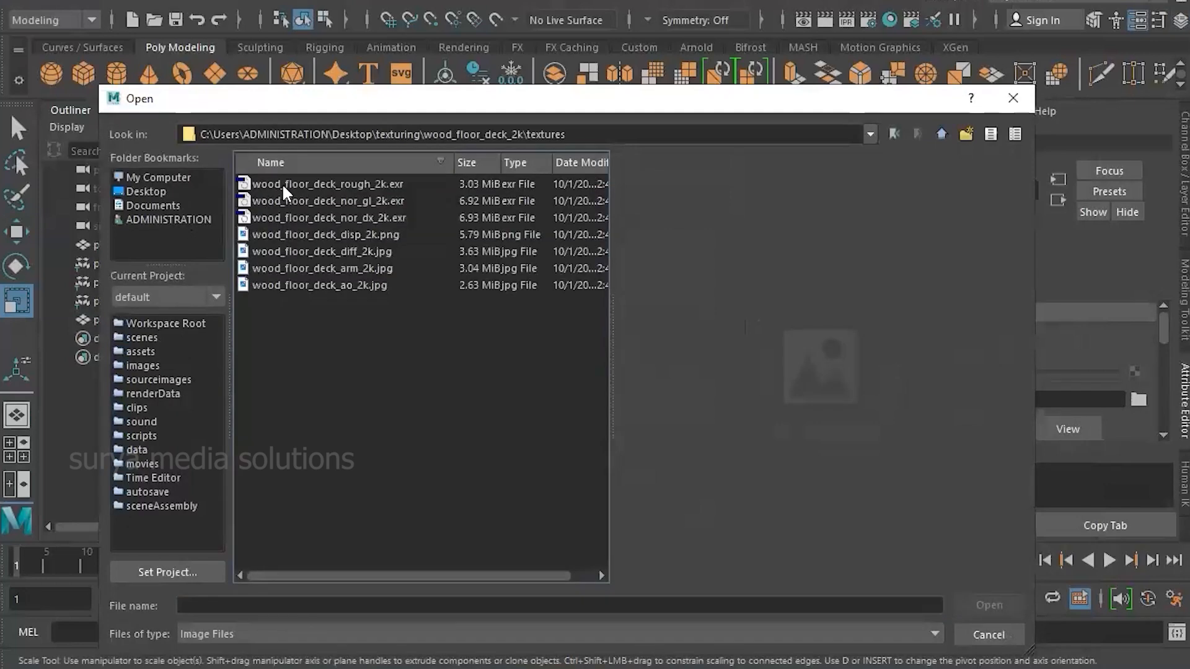
{"action": "left_click", "coordinate": [284, 184]}
{"action": "left_click", "coordinate": [304, 201]}
{"action": "left_click", "coordinate": [308, 218]}
{"action": "left_click", "coordinate": [315, 235]}
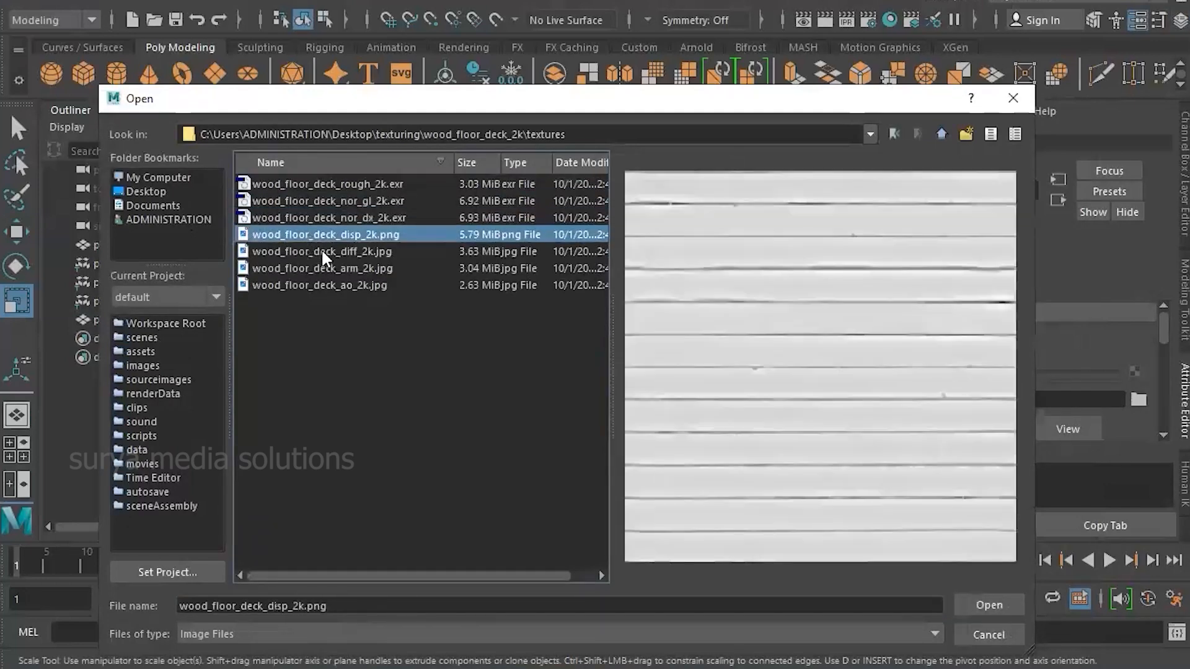
{"action": "left_click", "coordinate": [319, 250]}
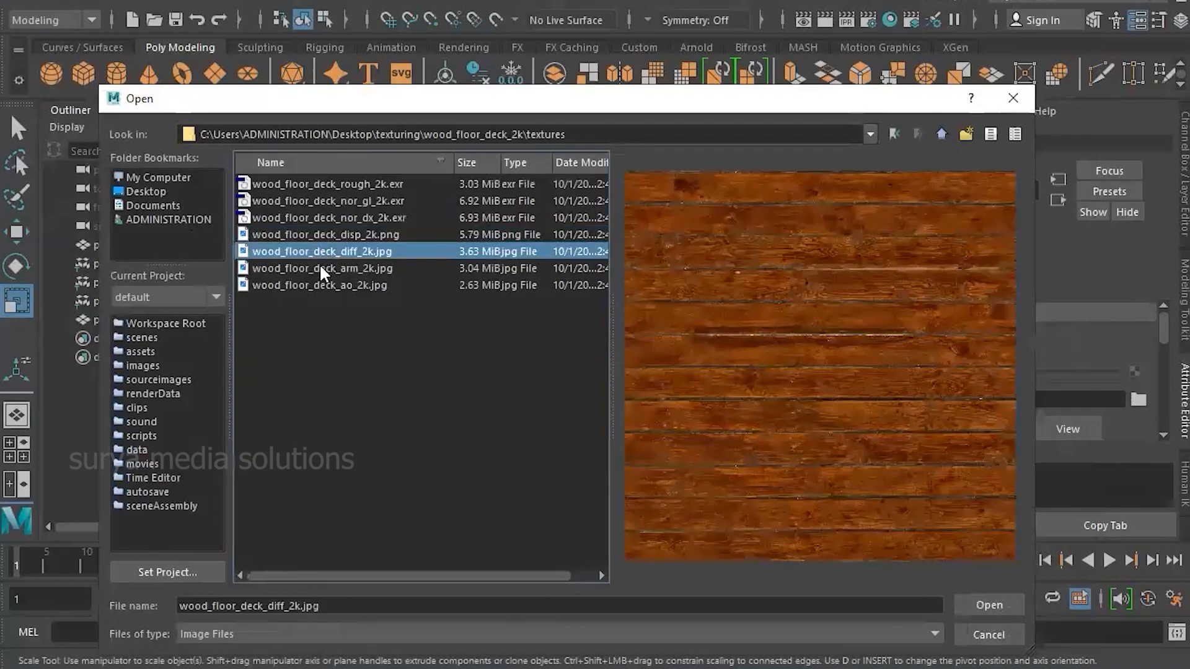
{"action": "left_click", "coordinate": [982, 607]}
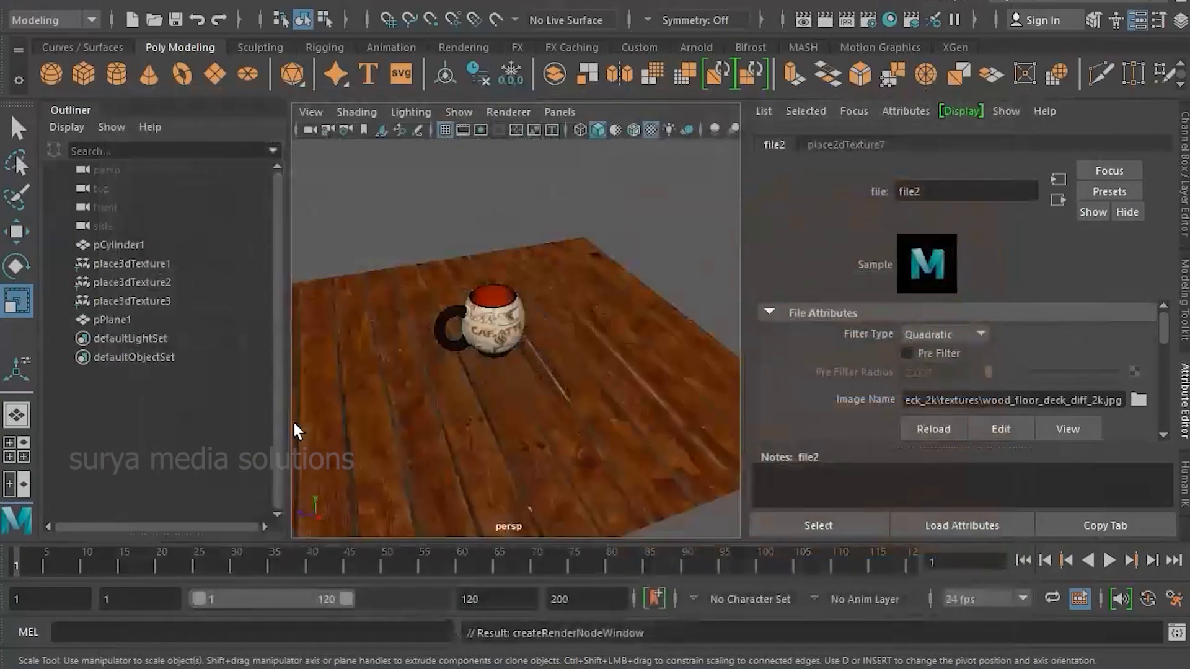
- Select the wooden plane and connect a File texture to its Blinn material's Bump Mapping
{"action": "scroll", "coordinate": [573, 351], "scroll_direction": "up", "scroll_amount": 5}
{"action": "scroll", "coordinate": [572, 352], "scroll_direction": "down", "scroll_amount": 5}
{"action": "mouse_move", "coordinate": [545, 359]}
{"action": "left_mouse_down", "text": "alt"}
{"action": "mouse_move", "coordinate": [681, 370]}
{"action": "mouse_move", "coordinate": [563, 365]}
{"action": "left_mouse_up", "text": "alt"}
{"action": "left_click", "coordinate": [585, 222]}
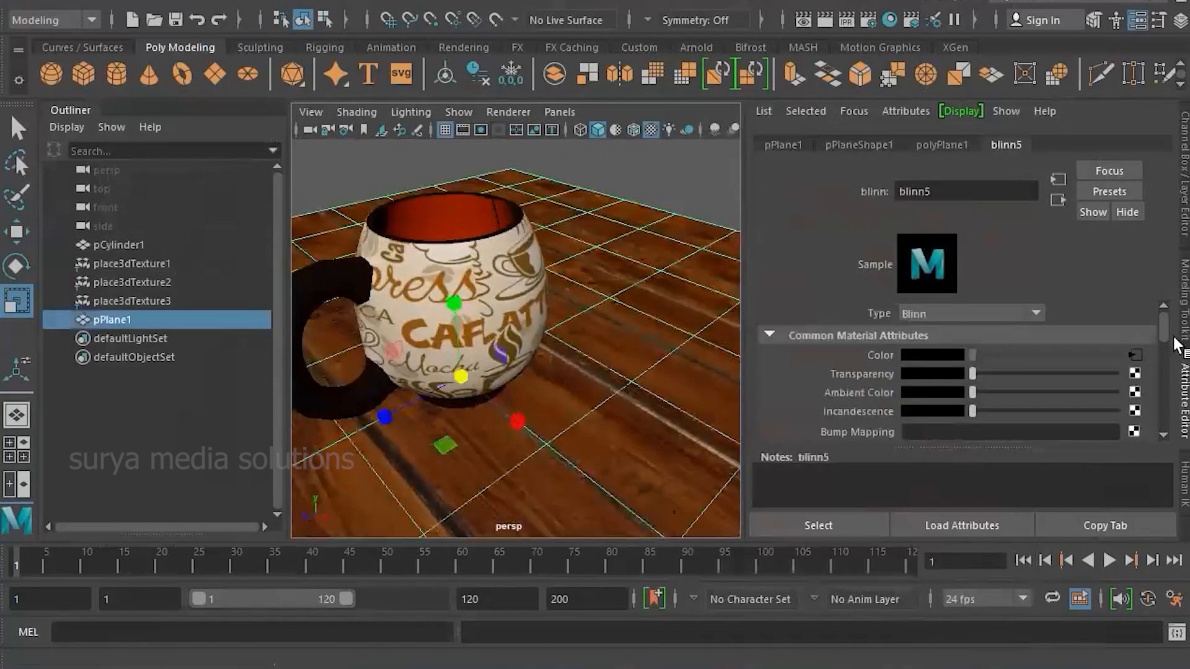
{"action": "left_click", "coordinate": [1134, 430]}
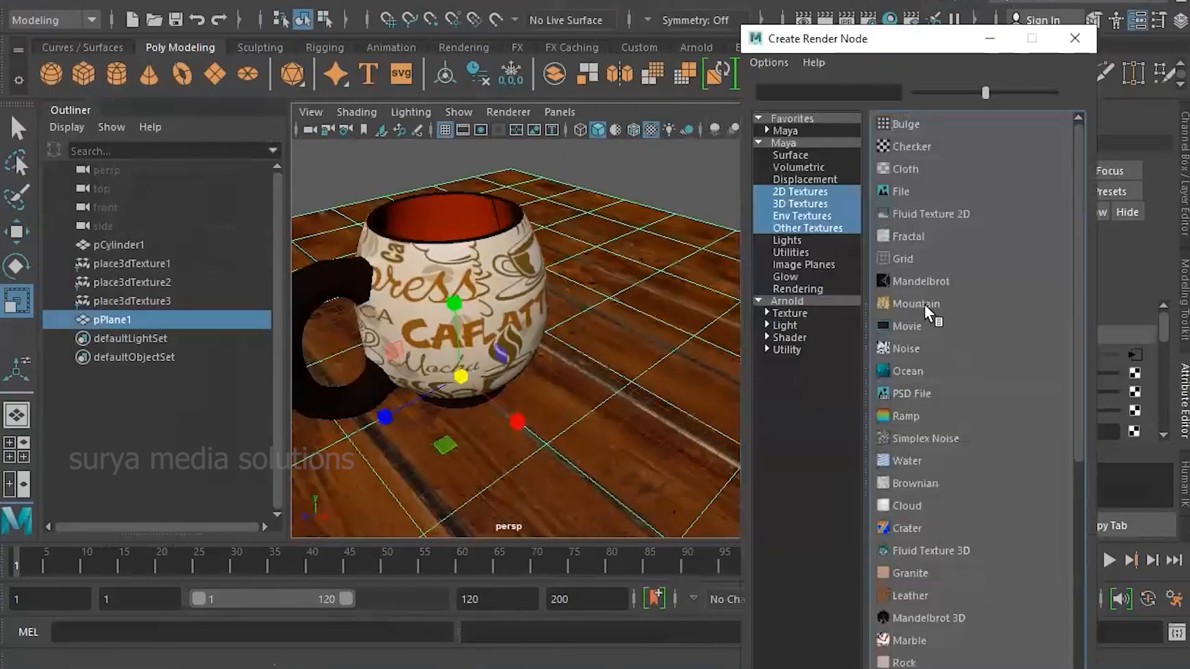
{"action": "left_click", "coordinate": [911, 191]}
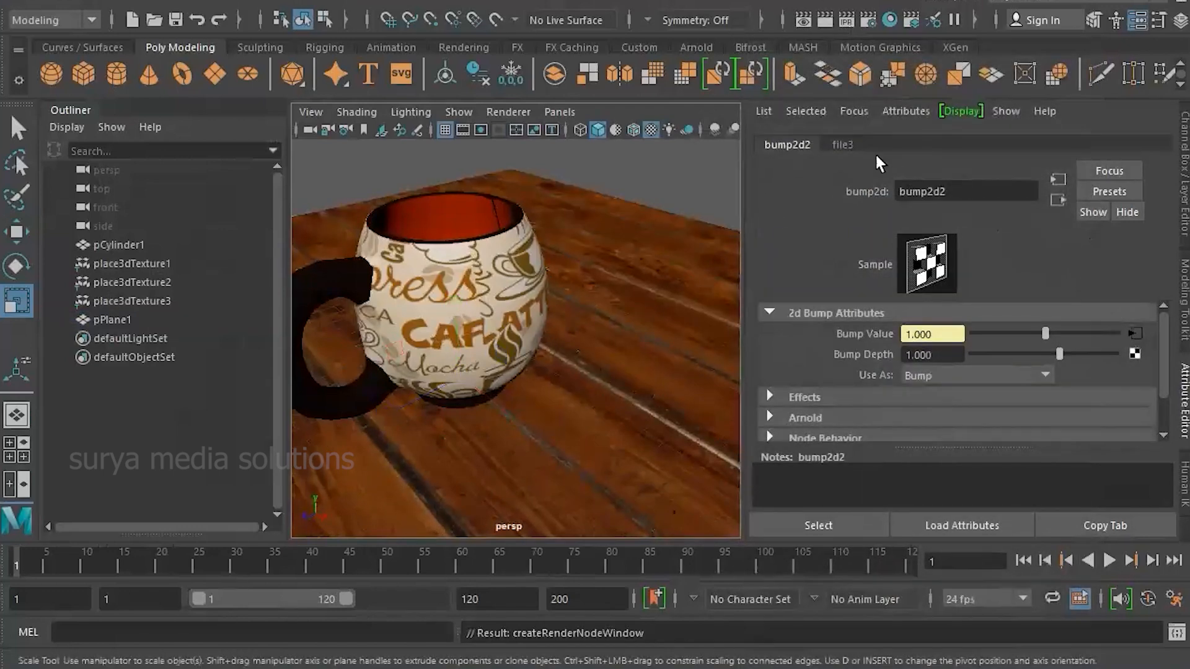
- Load wood_floor_deck_nor_gl_2k.exr from the textures folder as the image of the bump map's file texture
{"action": "left_click", "coordinate": [842, 144]}
{"action": "left_click", "coordinate": [1130, 399]}
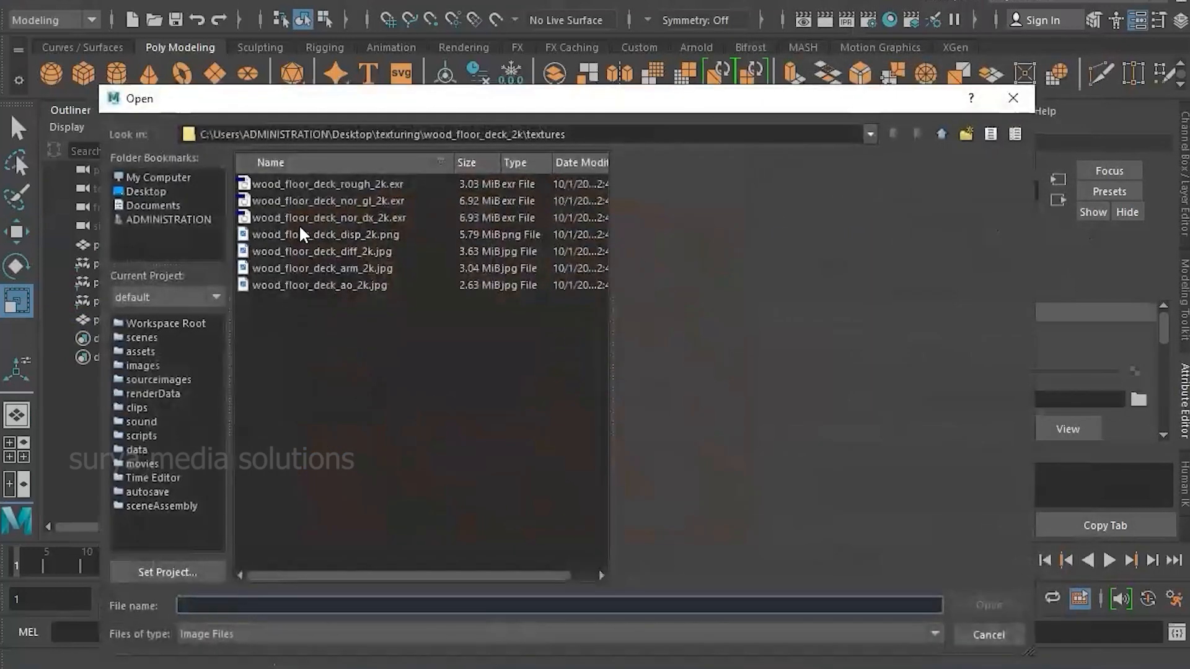
{"action": "left_click", "coordinate": [337, 184]}
{"action": "left_click", "coordinate": [337, 201]}
{"action": "left_click", "coordinate": [337, 218]}
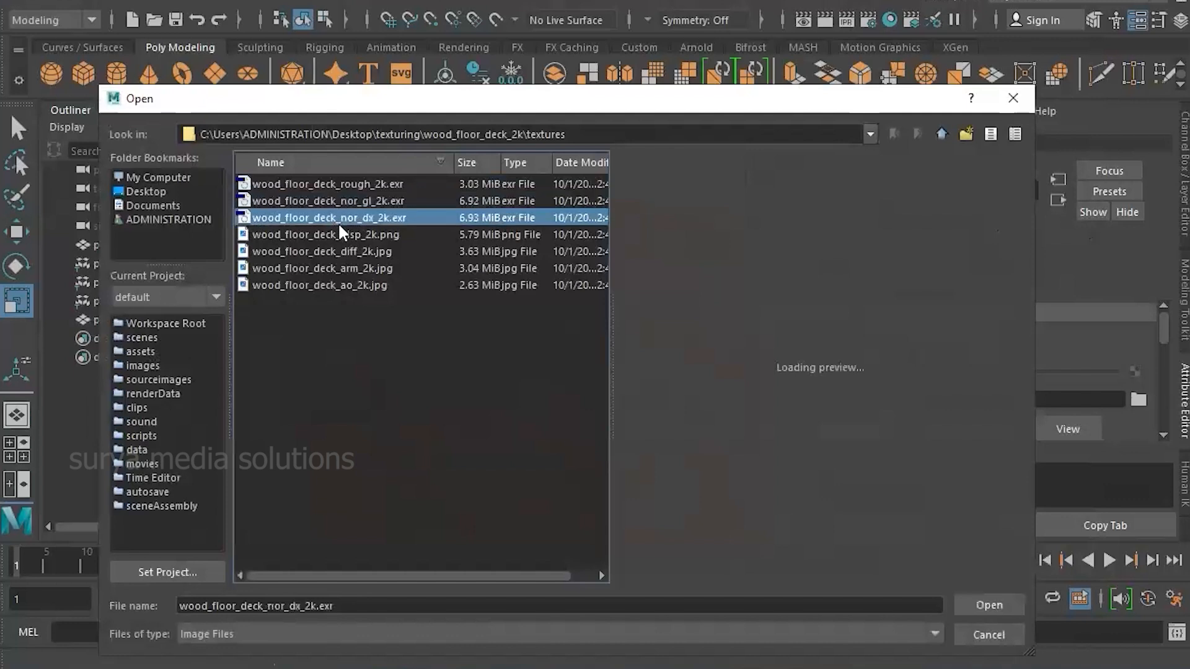
{"action": "left_click", "coordinate": [340, 234]}
{"action": "left_click", "coordinate": [341, 218]}
{"action": "left_click", "coordinate": [344, 201]}
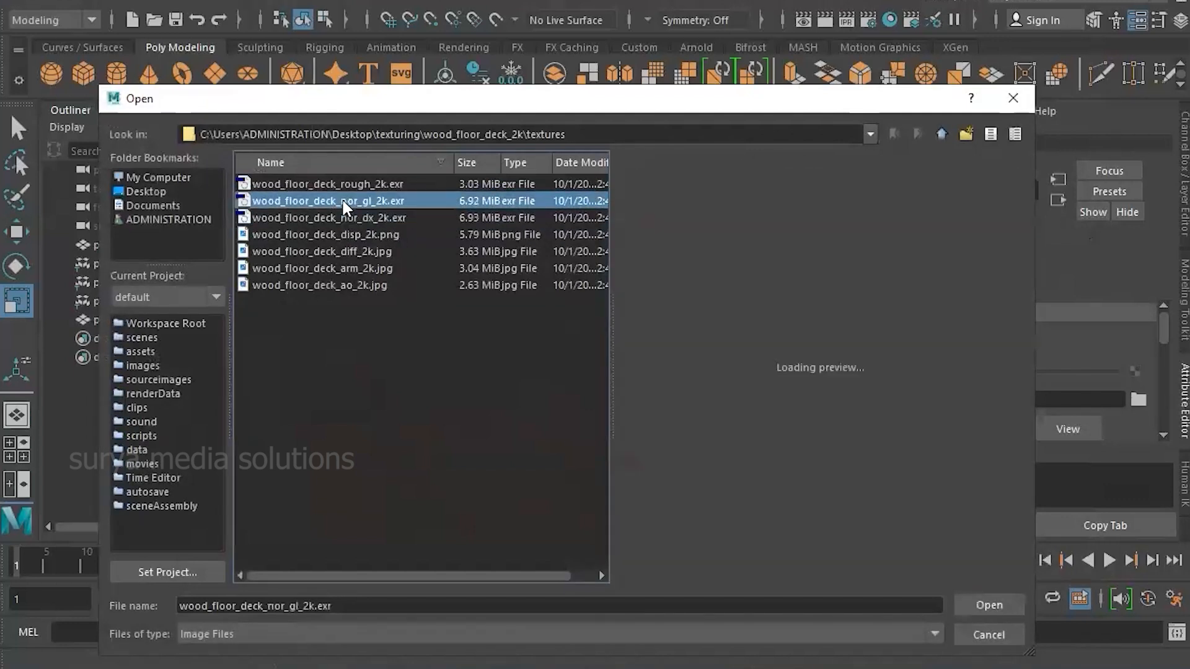
{"action": "left_click", "coordinate": [341, 217]}
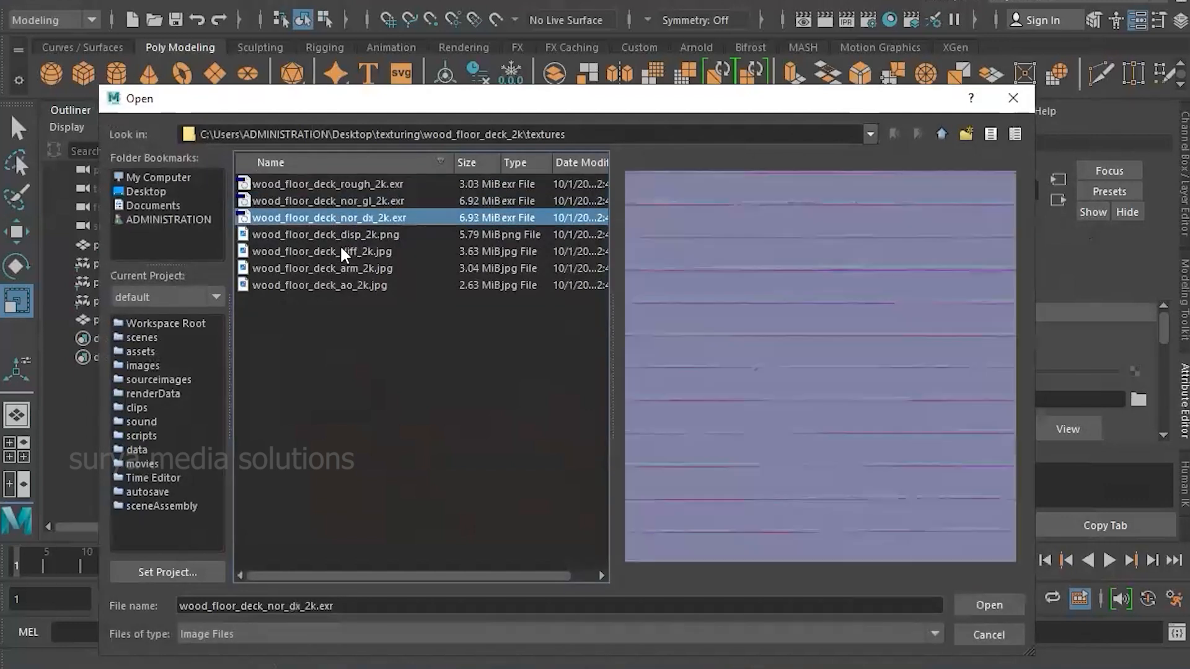
{"action": "left_click", "coordinate": [356, 202]}
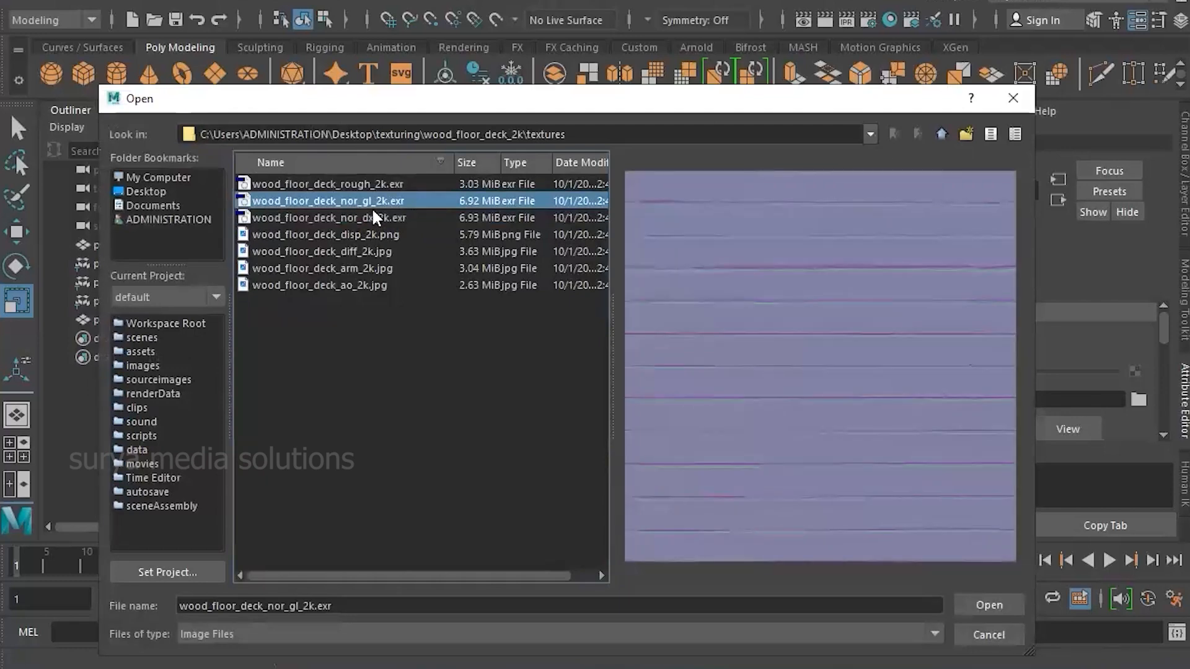
{"action": "left_click", "coordinate": [990, 606]}
- Reduce the Bump Depth of the wooden plane's bump node to -0.195
{"action": "scroll", "coordinate": [570, 372], "scroll_direction": "up", "scroll_amount": 5}
{"action": "middle_click_drag", "start_coordinate": [570, 372], "coordinate": [527, 207], "text": "alt"}
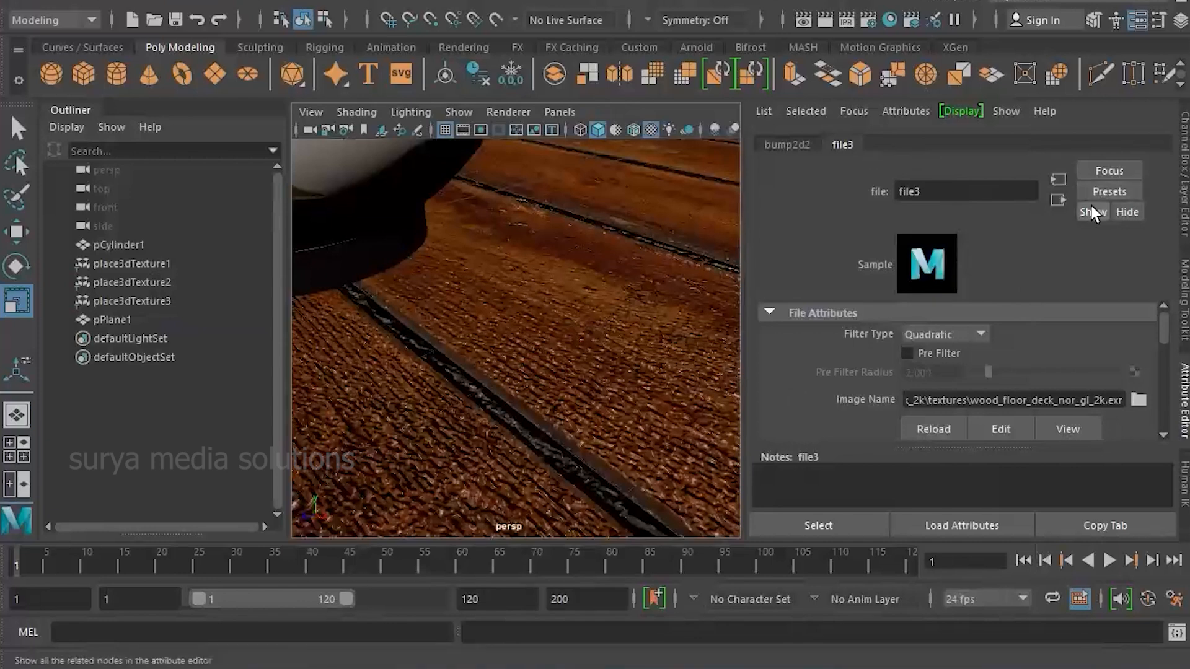
{"action": "left_click", "coordinate": [1058, 200]}
{"action": "left_click_drag", "start_coordinate": [1063, 355], "coordinate": [1041, 354]}
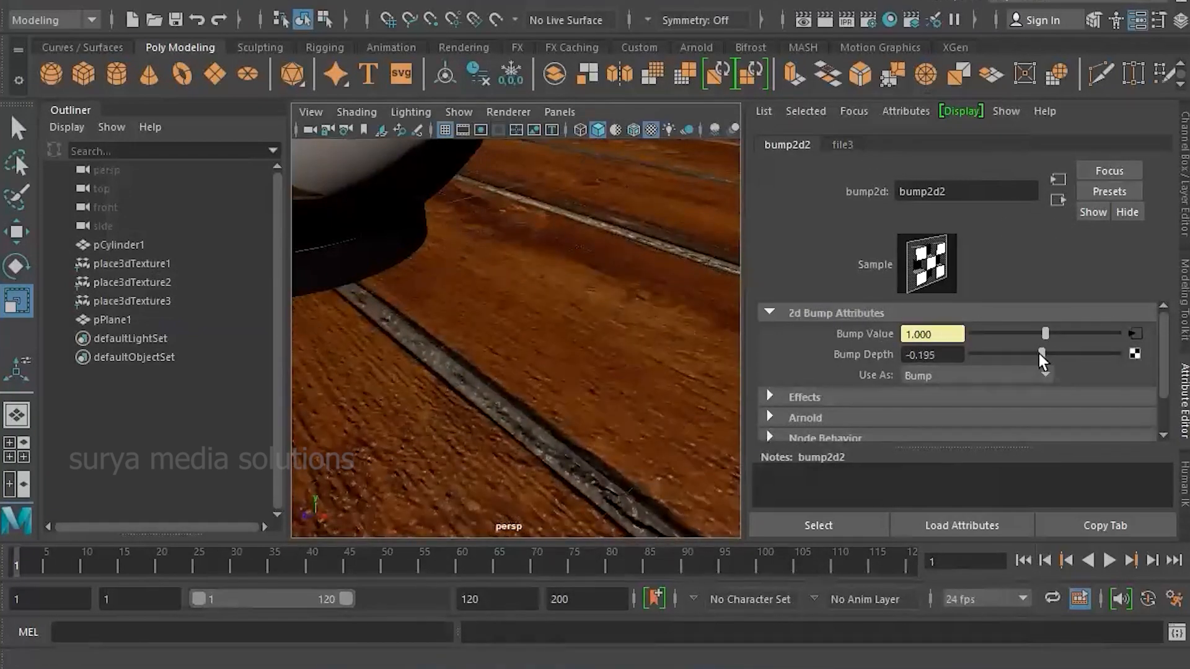
- Add an Arnold Skydome Light to the scene with the mug and wooden plane
{"action": "scroll", "coordinate": [647, 340], "scroll_direction": "down", "scroll_amount": 5}
{"action": "scroll", "coordinate": [620, 351], "scroll_direction": "up", "scroll_amount": 6}
{"action": "scroll", "coordinate": [582, 359], "scroll_direction": "down", "scroll_amount": 3}
{"action": "middle_click_drag", "start_coordinate": [583, 359], "coordinate": [622, 419], "text": "alt"}
{"action": "left_click_drag", "start_coordinate": [623, 421], "coordinate": [659, 417], "text": "alt"}
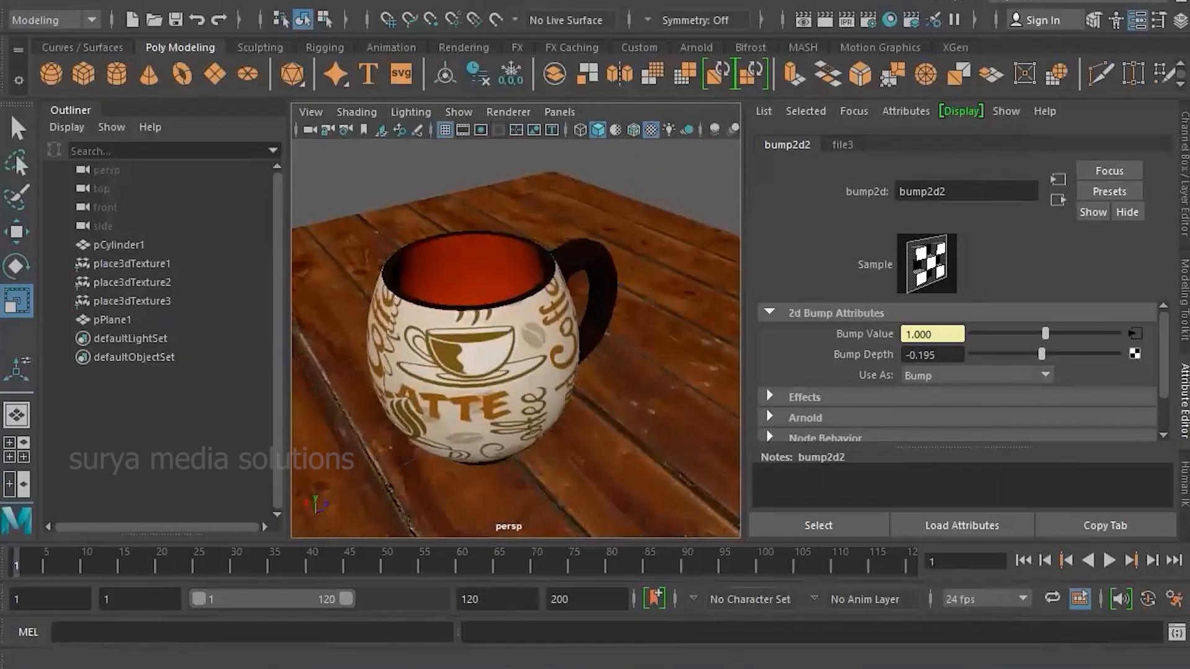
{"action": "left_click", "coordinate": [861, 2]}
{"action": "mouse_move", "coordinate": [868, 82]}
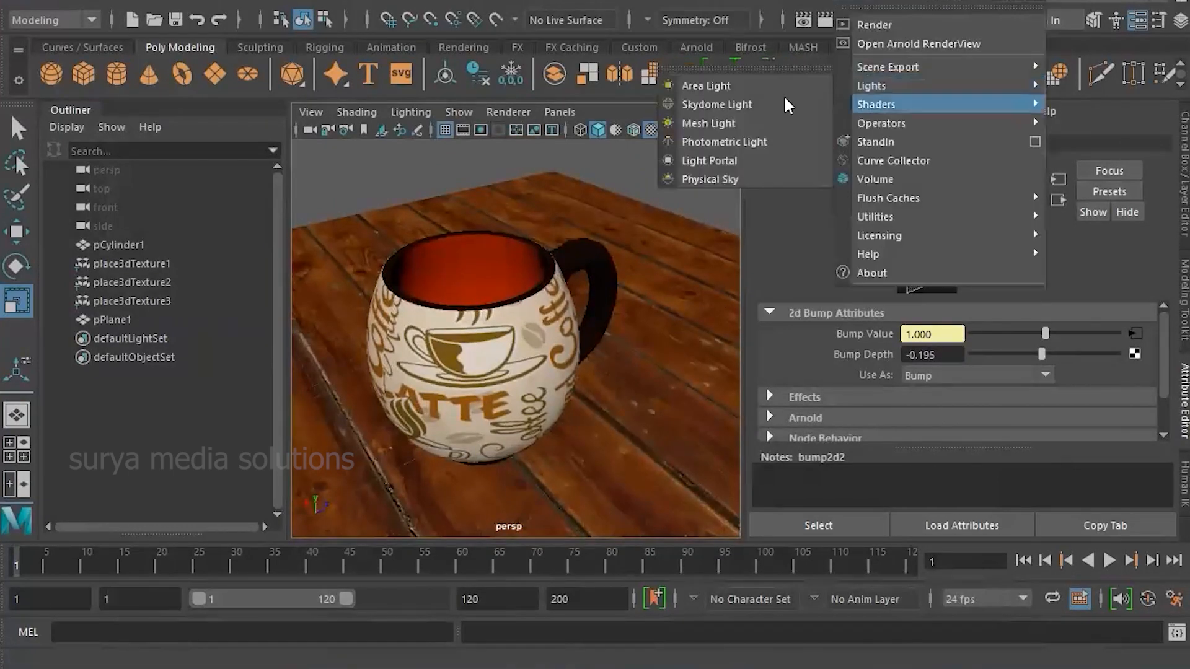
{"action": "left_click", "coordinate": [708, 98]}
- Frame the mug closely, render the view with Arnold to check the lighting and floor, and close the render
{"action": "left_click_drag", "start_coordinate": [582, 330], "coordinate": [645, 356], "text": "alt"}
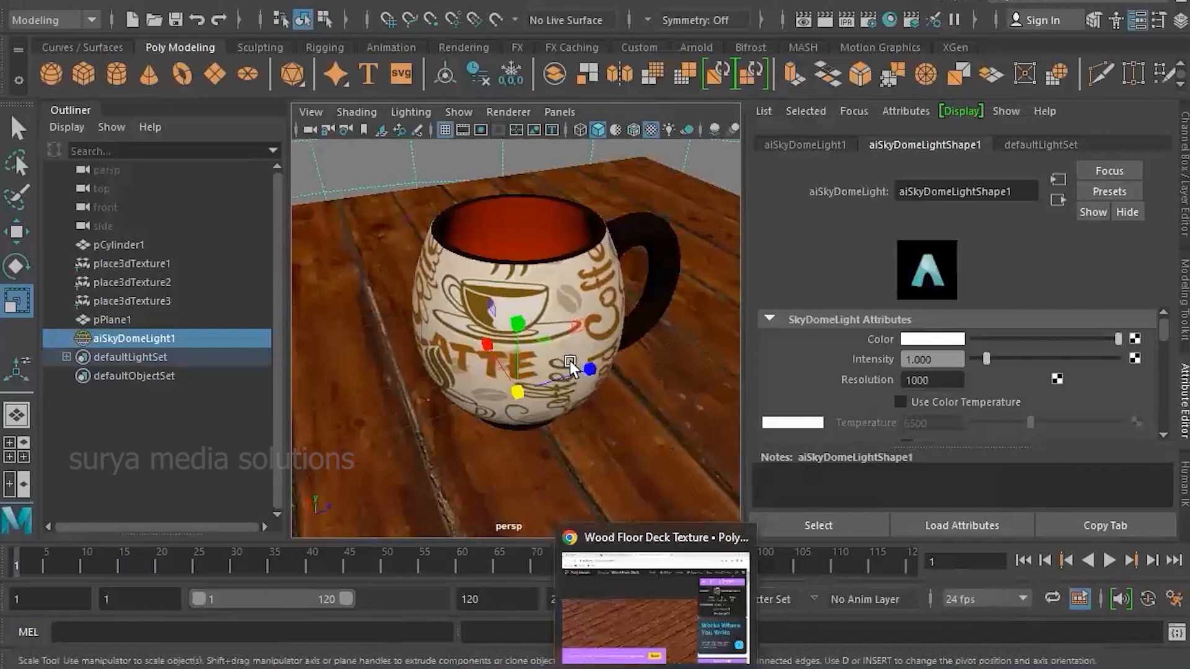
{"action": "scroll", "coordinate": [568, 363], "scroll_direction": "down", "scroll_amount": 5}
{"action": "scroll", "coordinate": [567, 371], "scroll_direction": "up", "scroll_amount": 5}
{"action": "left_click", "coordinate": [825, 22]}
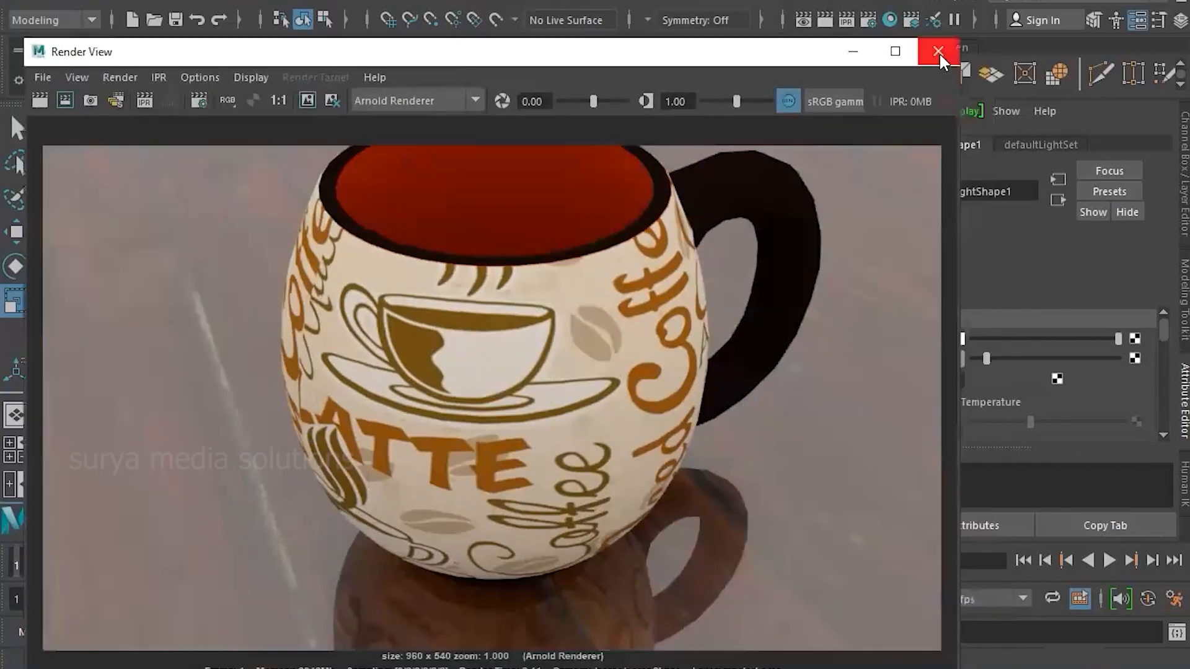
{"action": "left_click", "coordinate": [935, 50]}
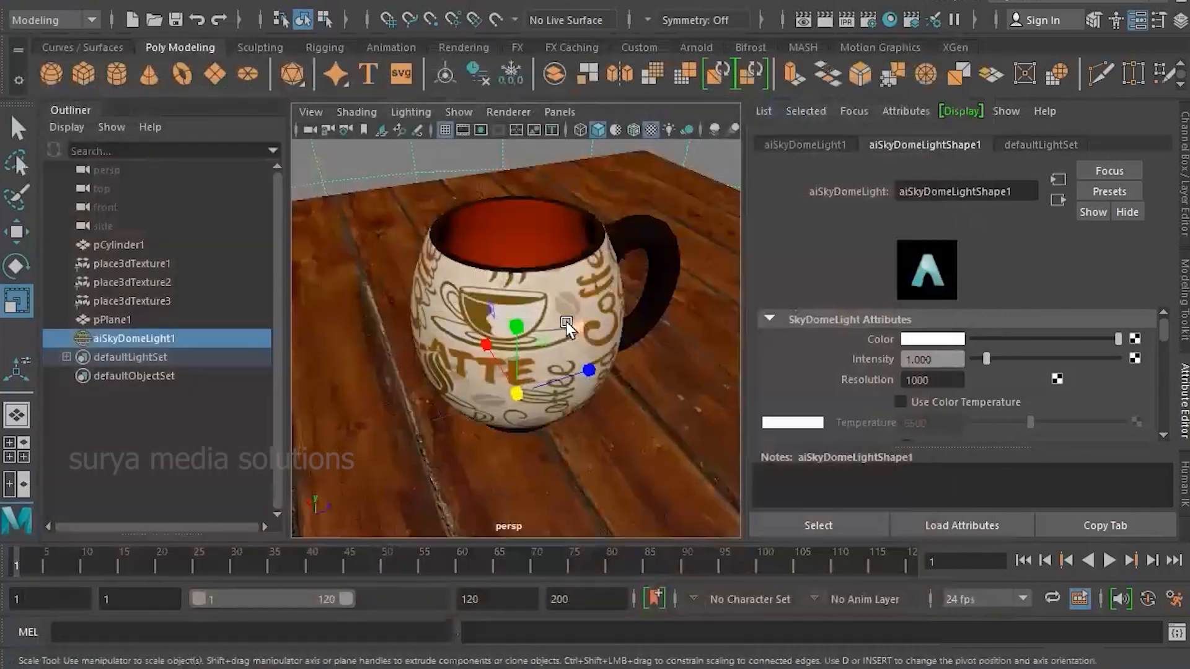
- On the wooden plane's Blinn material, set Reflectivity to 0 and darken the Specular Color to a mid grey
{"action": "scroll", "coordinate": [568, 329], "scroll_direction": "down", "scroll_amount": 3}
{"action": "left_click", "coordinate": [631, 383]}
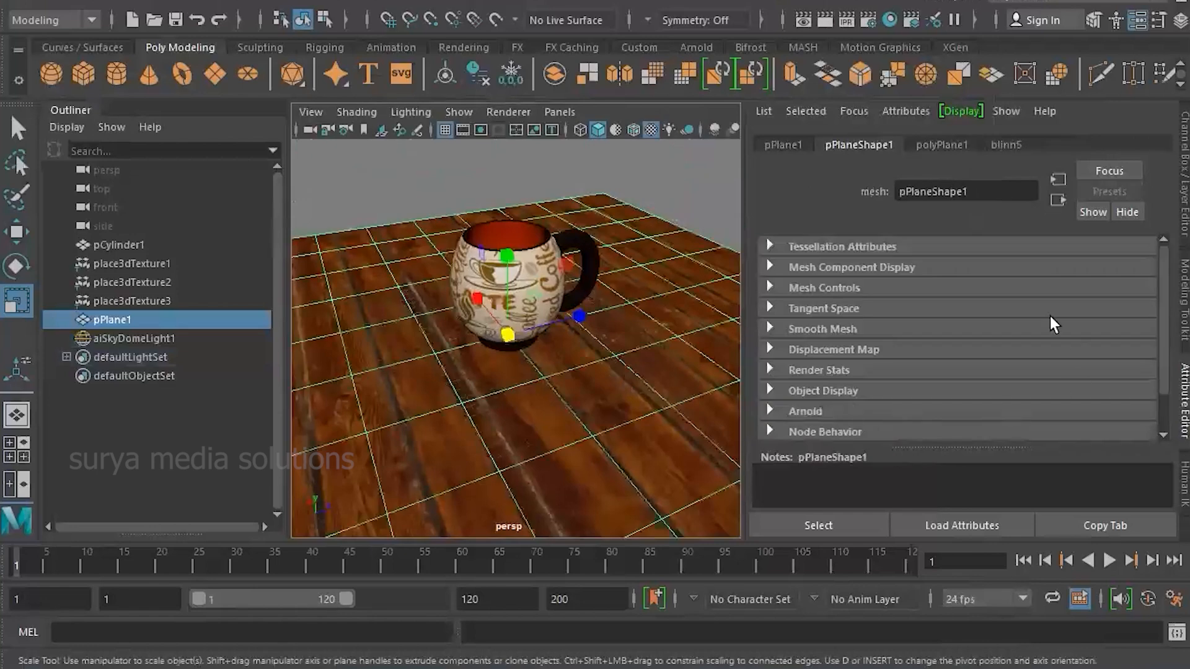
{"action": "left_click", "coordinate": [1006, 144]}
{"action": "scroll", "coordinate": [972, 396], "scroll_direction": "down", "scroll_amount": 6}
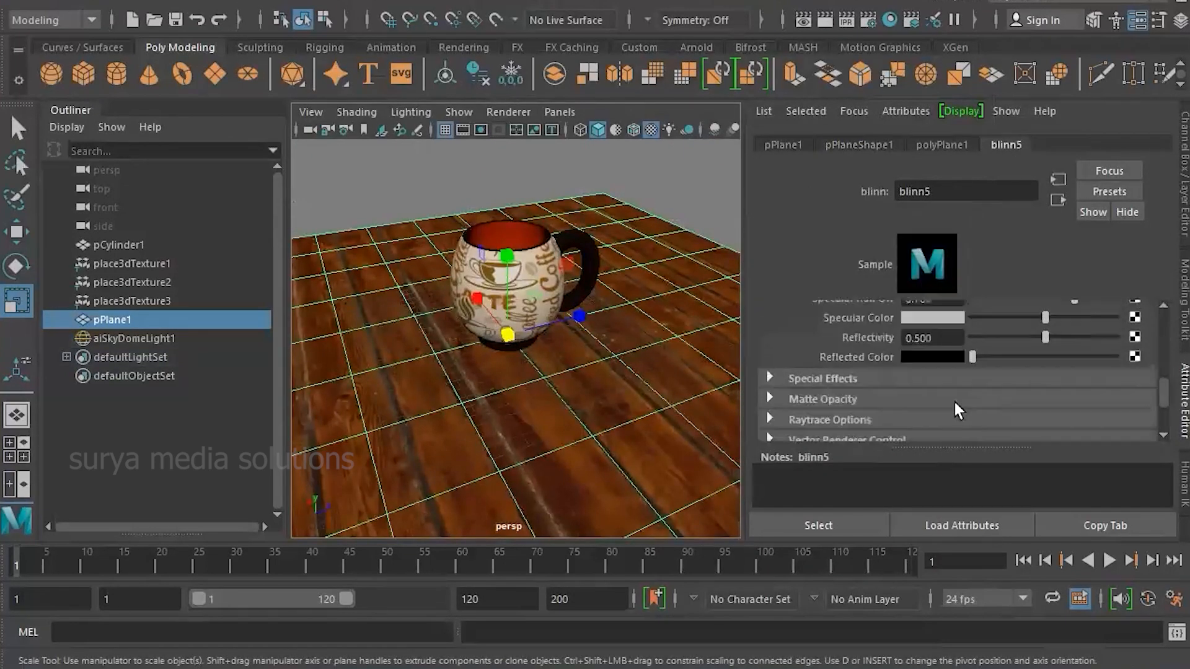
{"action": "left_click_drag", "start_coordinate": [1044, 340], "coordinate": [974, 348]}
{"action": "left_click_drag", "start_coordinate": [1047, 320], "coordinate": [1021, 323]}
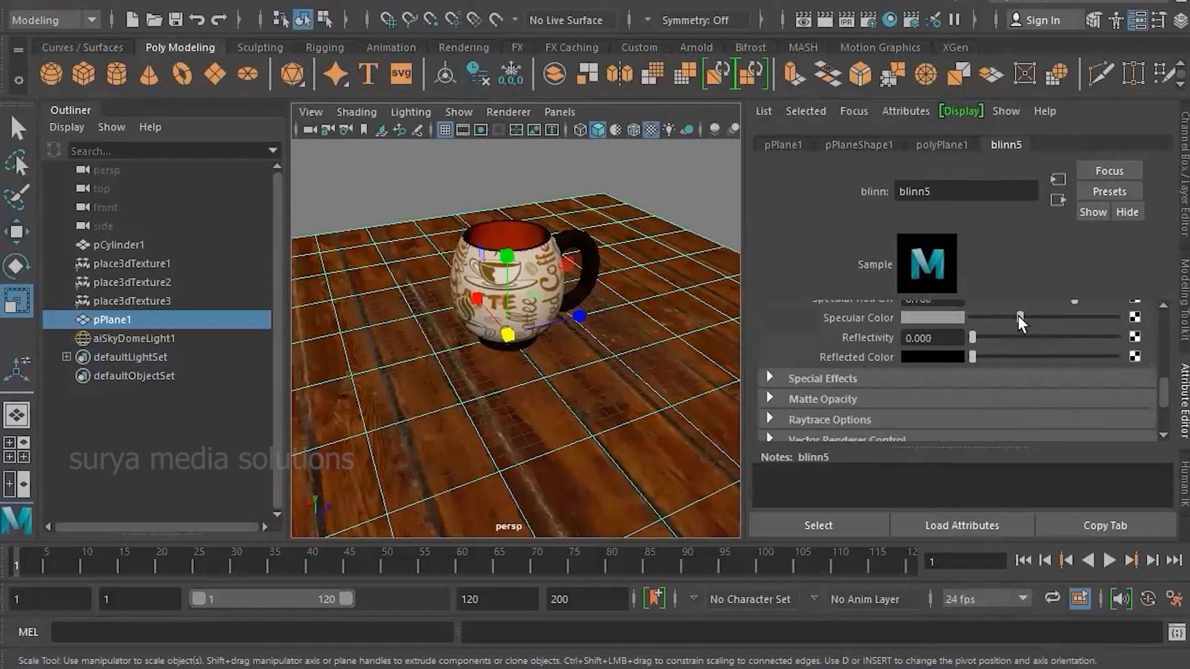
- Select the skydome light surrounding the mug and plane to show its attributes
{"action": "scroll", "coordinate": [574, 296], "scroll_direction": "down", "scroll_amount": 5}
{"action": "scroll", "coordinate": [623, 277], "scroll_direction": "up", "scroll_amount": 10}
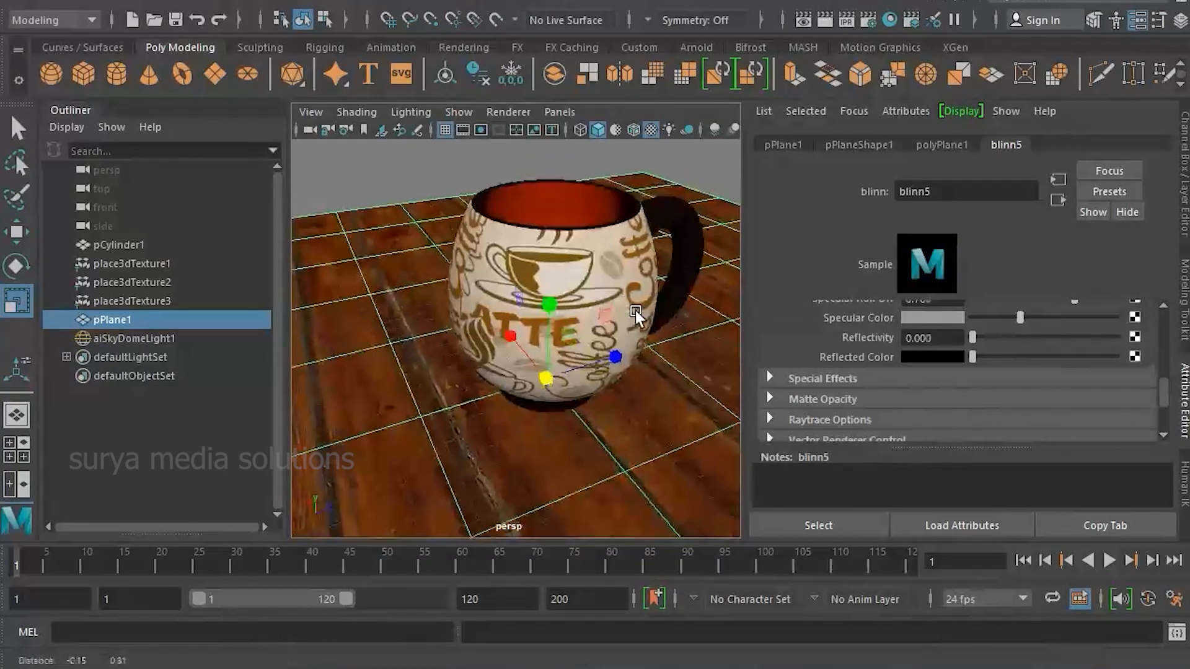
{"action": "left_click", "coordinate": [631, 262]}
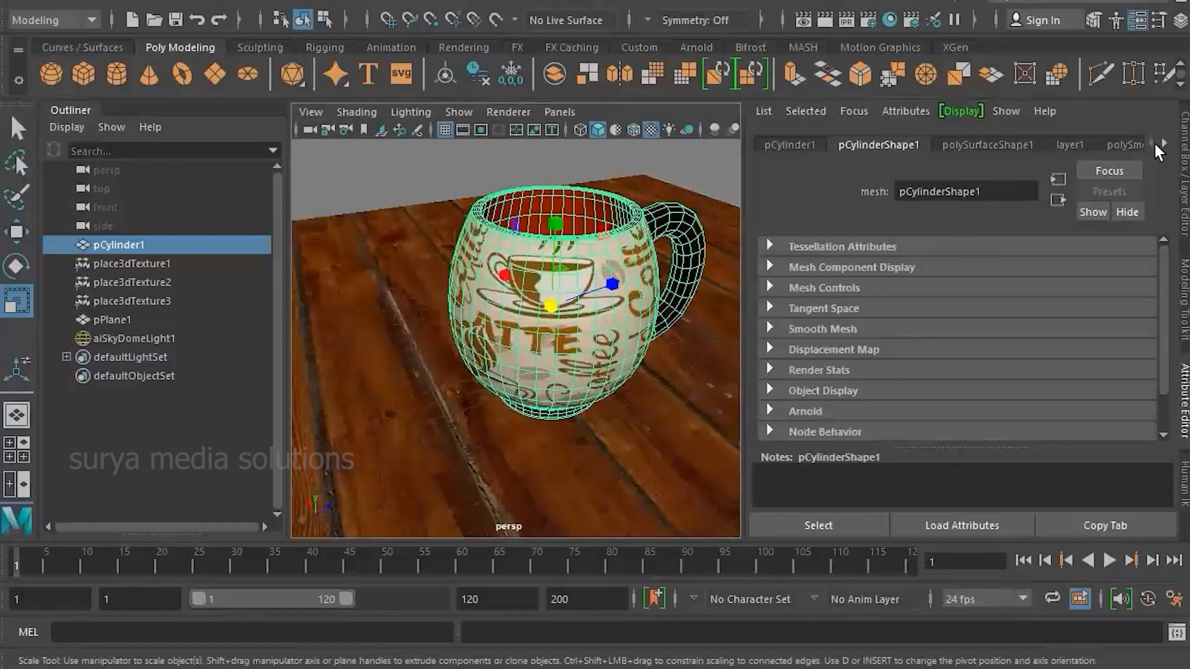
{"action": "left_click", "coordinate": [657, 430]}
{"action": "scroll", "coordinate": [615, 425], "scroll_direction": "down", "scroll_amount": 5}
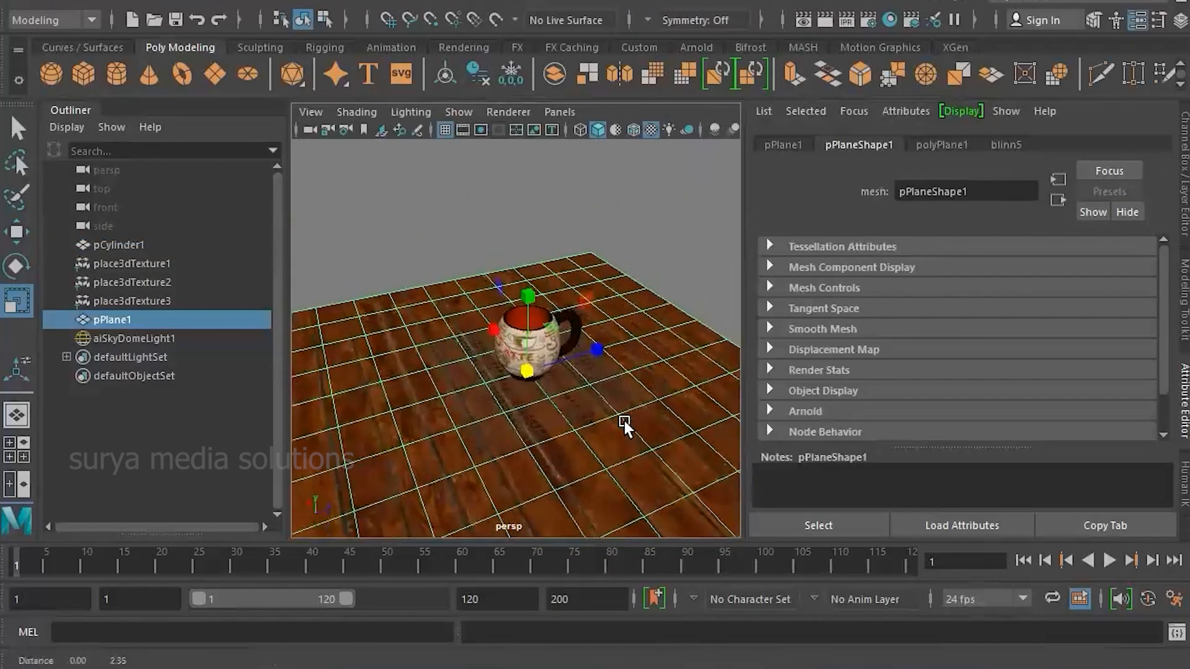
{"action": "scroll", "coordinate": [623, 422], "scroll_direction": "up", "scroll_amount": 5}
{"action": "left_click", "coordinate": [713, 181]}
{"action": "scroll", "coordinate": [588, 310], "scroll_direction": "down", "scroll_amount": 2}
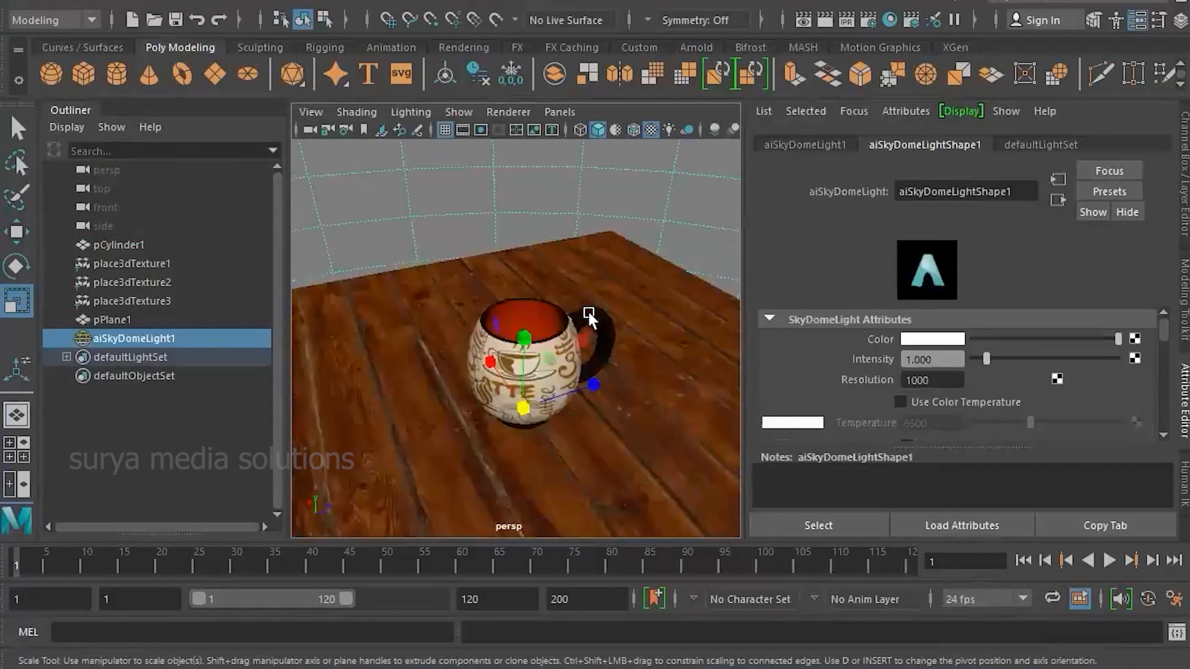
{"action": "left_click_drag", "start_coordinate": [588, 311], "coordinate": [597, 310], "text": "alt"}
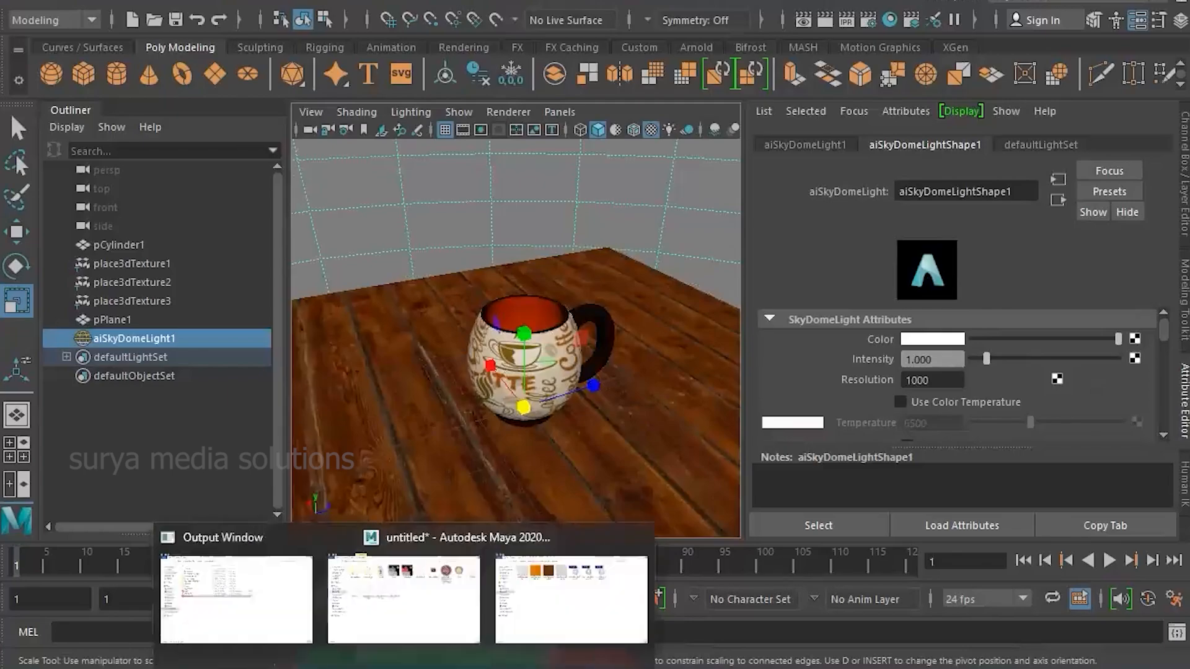
- Switch to Poly Haven in Chrome, return to its home page and open the HDRIs collection
{"action": "left_click", "coordinate": [611, 667]}
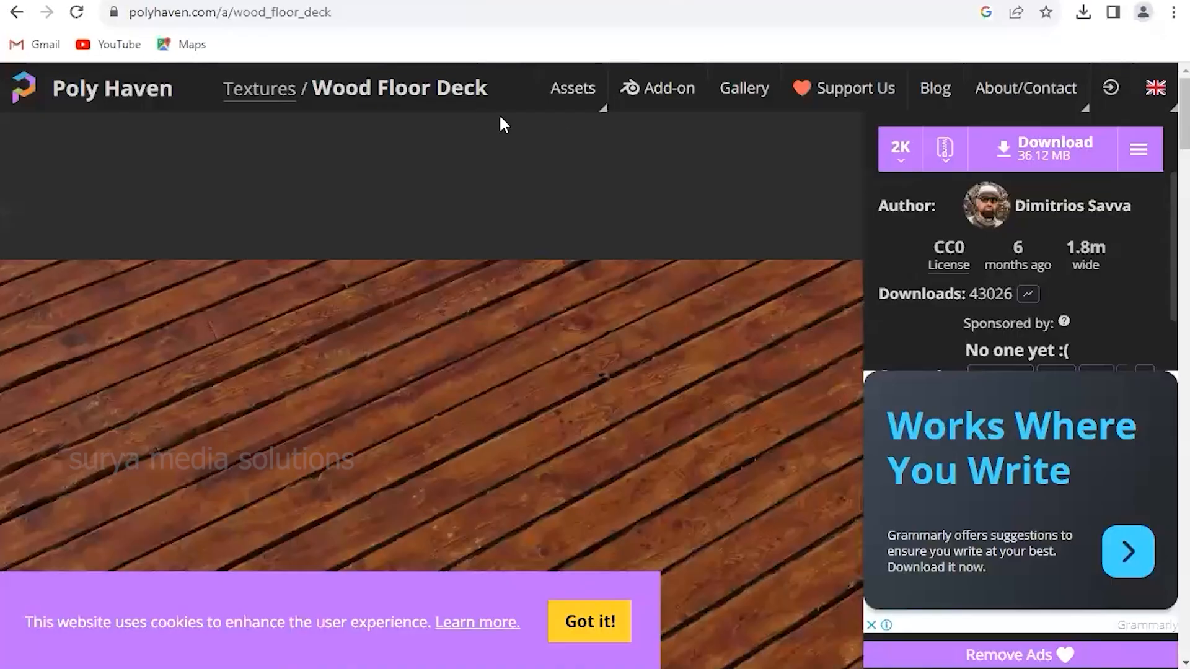
{"action": "left_click", "coordinate": [16, 12]}
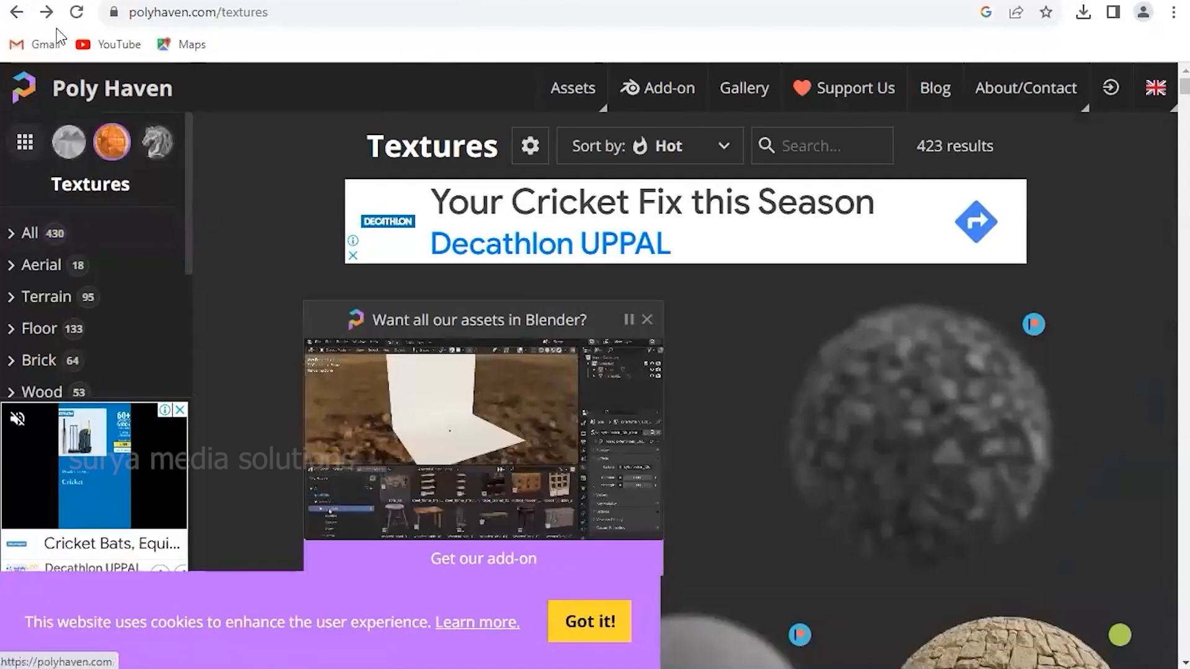
{"action": "left_click", "coordinate": [16, 12]}
{"action": "scroll", "coordinate": [526, 274], "scroll_direction": "down", "scroll_amount": 6}
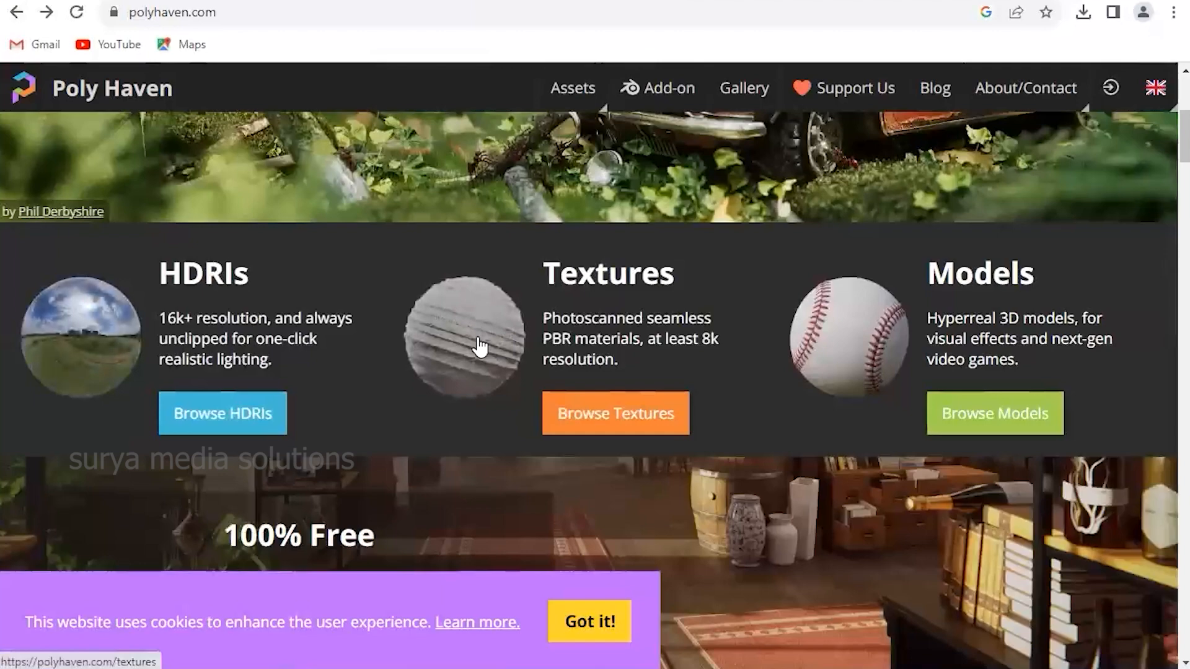
{"action": "left_click", "coordinate": [93, 340]}
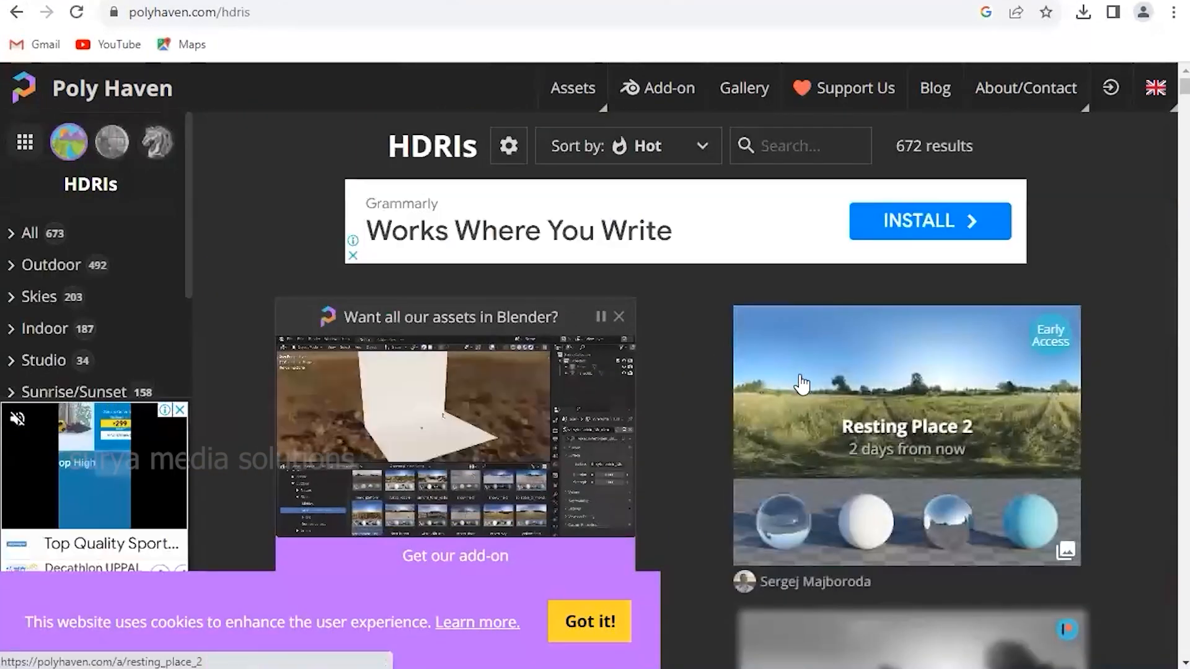
- Find the Poly Haven Studio HDRI in the collection and download it as a 4K EXR
{"action": "scroll", "coordinate": [801, 384], "scroll_direction": "down", "scroll_amount": 15}
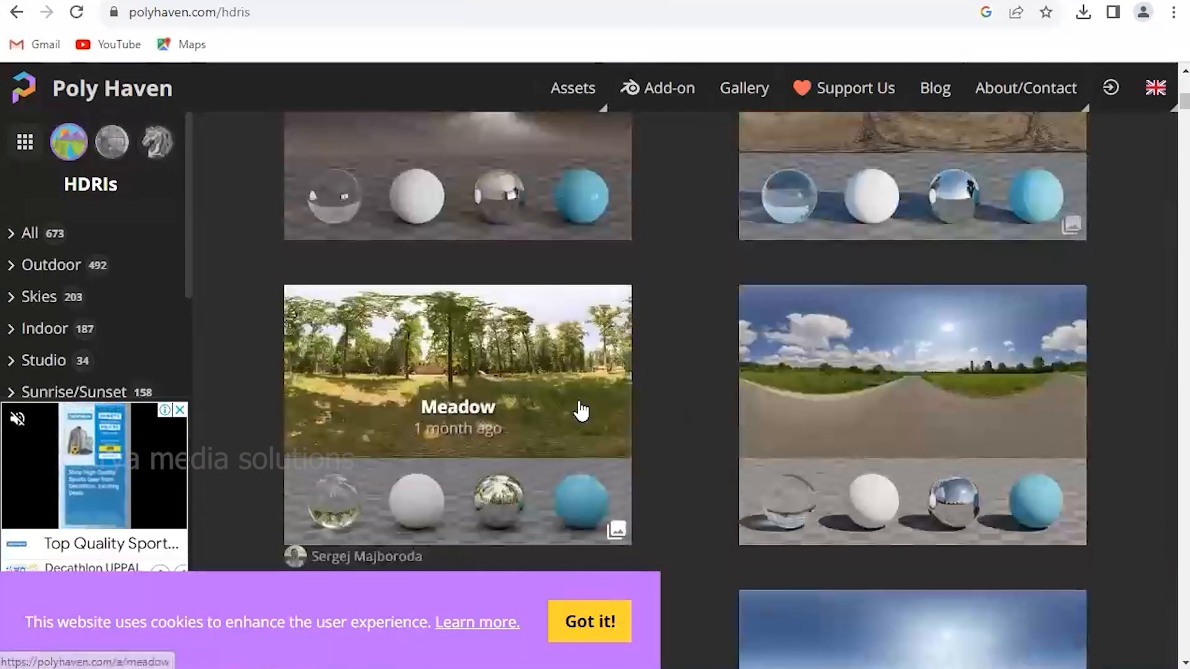
{"action": "scroll", "coordinate": [580, 411], "scroll_direction": "down", "scroll_amount": 9}
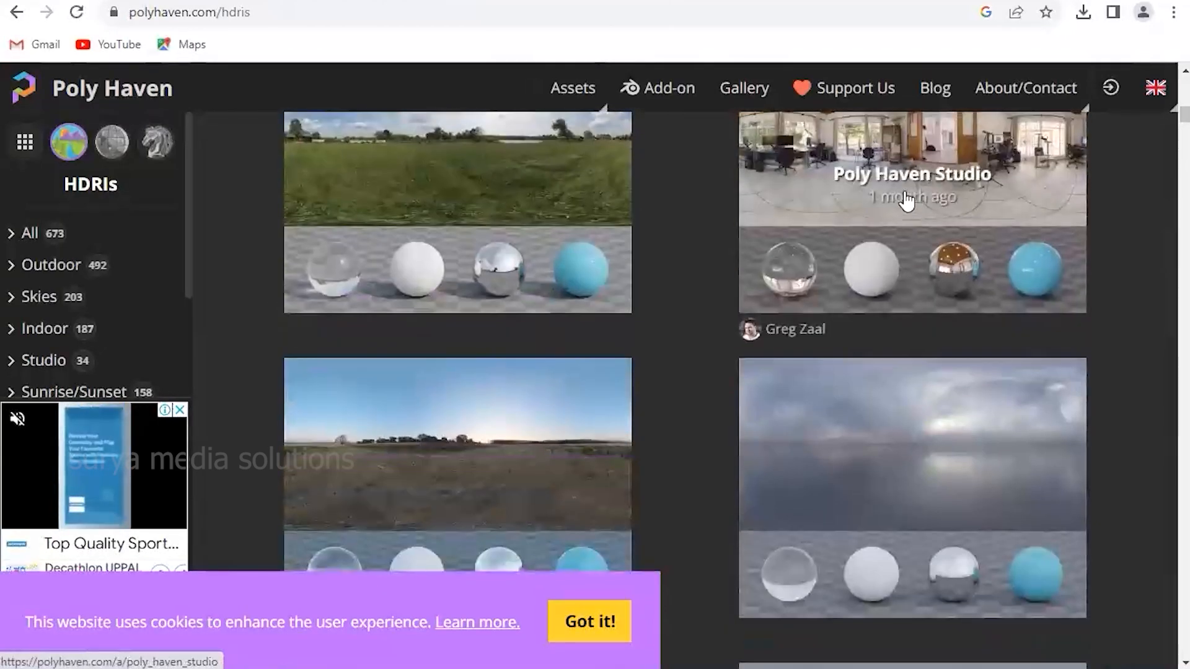
{"action": "left_click", "coordinate": [926, 183]}
{"action": "left_click", "coordinate": [1048, 175]}
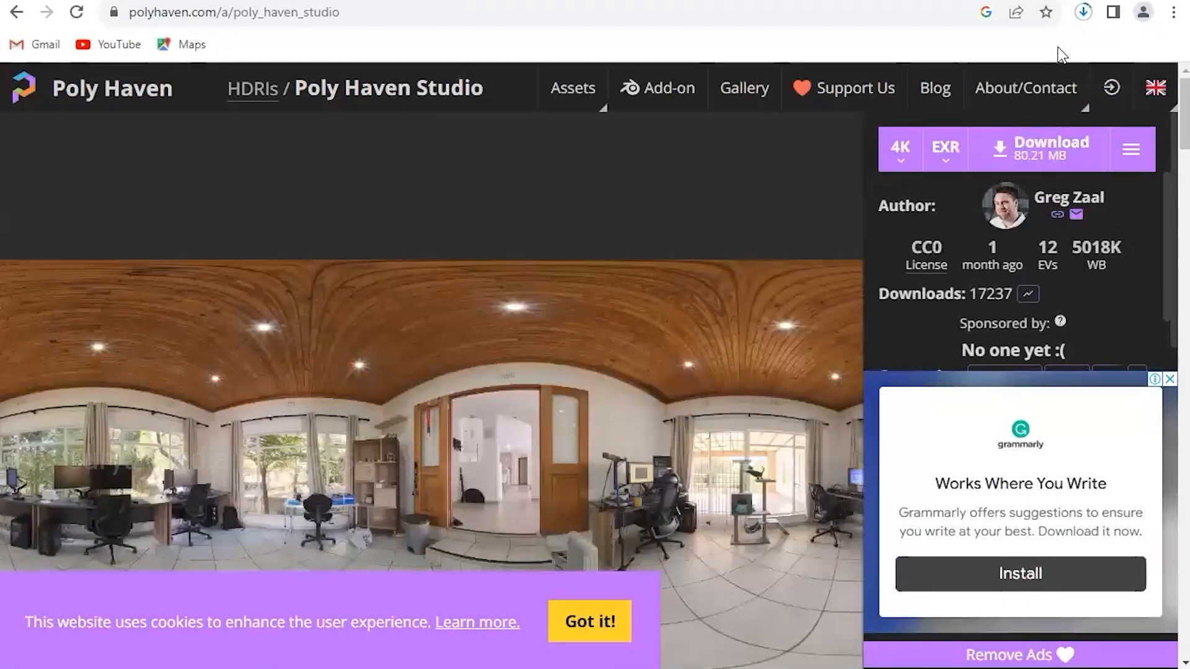
- Move the downloaded poly_haven_studio_4k file from Downloads into the texturing folder on the Desktop
{"action": "left_click", "coordinate": [1084, 12]}
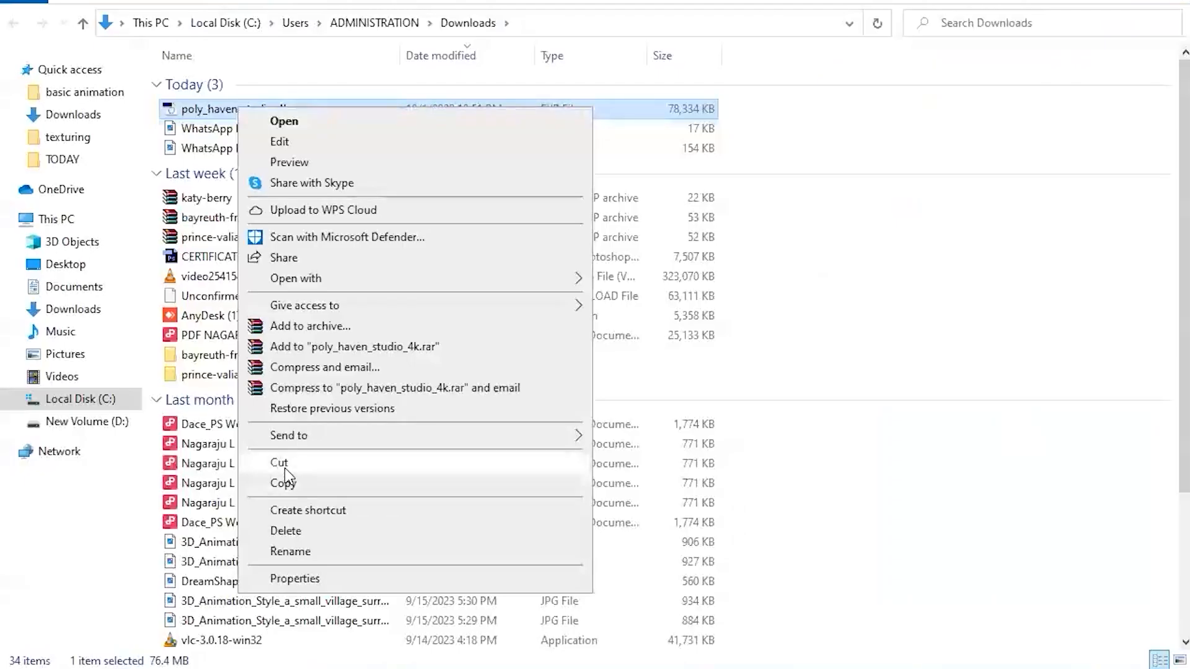
{"action": "left_click", "coordinate": [285, 465]}
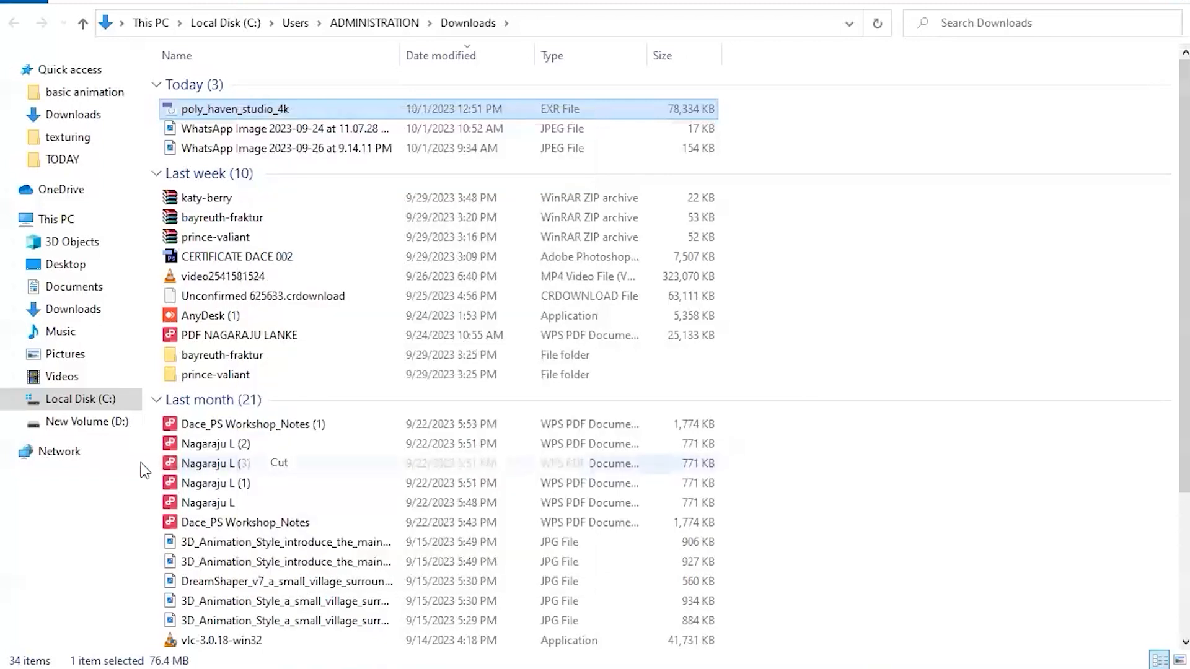
{"action": "left_click", "coordinate": [49, 265]}
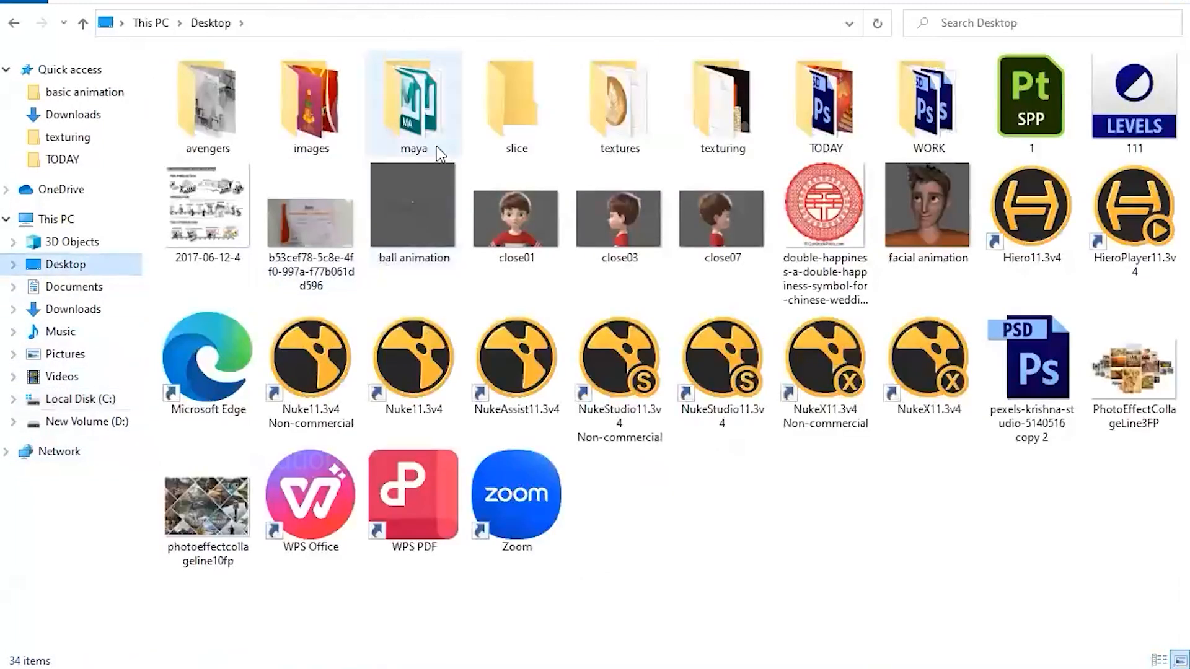
{"action": "double_click", "coordinate": [723, 106]}
{"action": "right_click", "coordinate": [604, 339]}
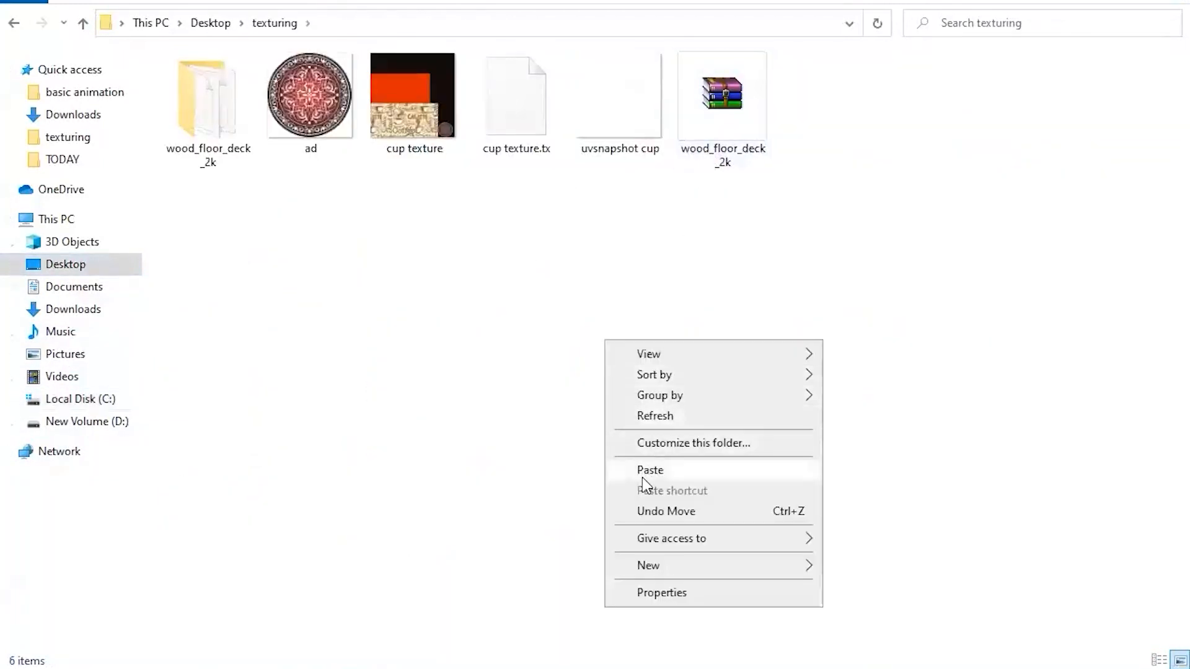
{"action": "left_click", "coordinate": [643, 473]}
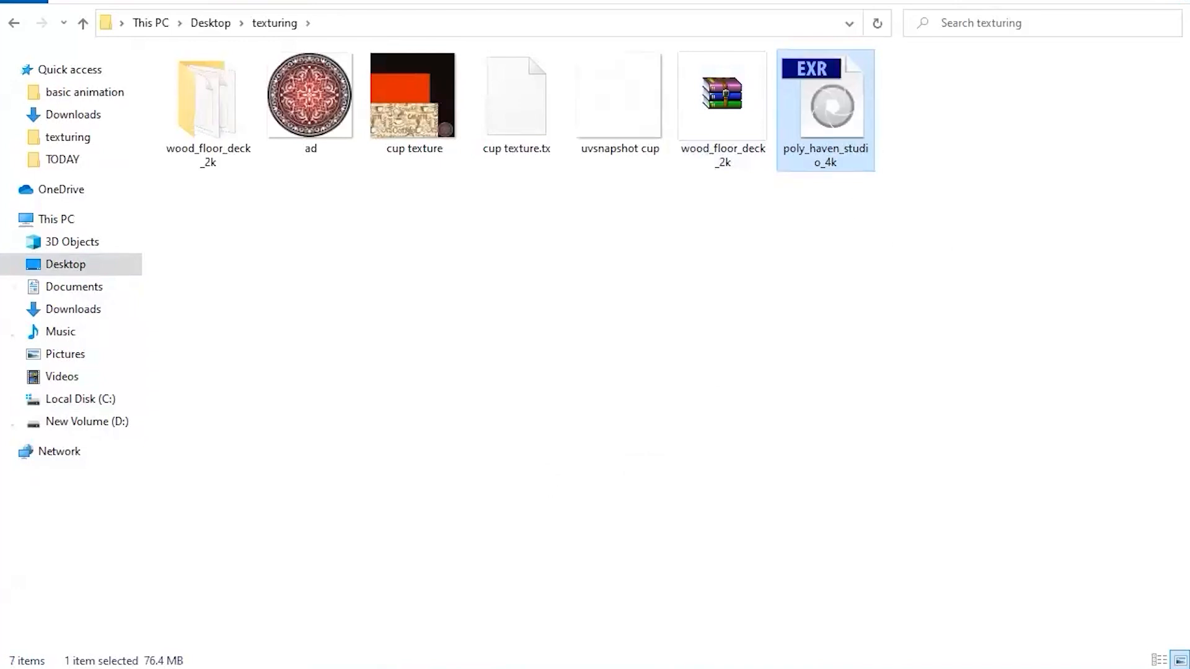
- Back in Maya, connect a File texture to the Color attribute of the skydome light
{"action": "left_click", "coordinate": [713, 626]}
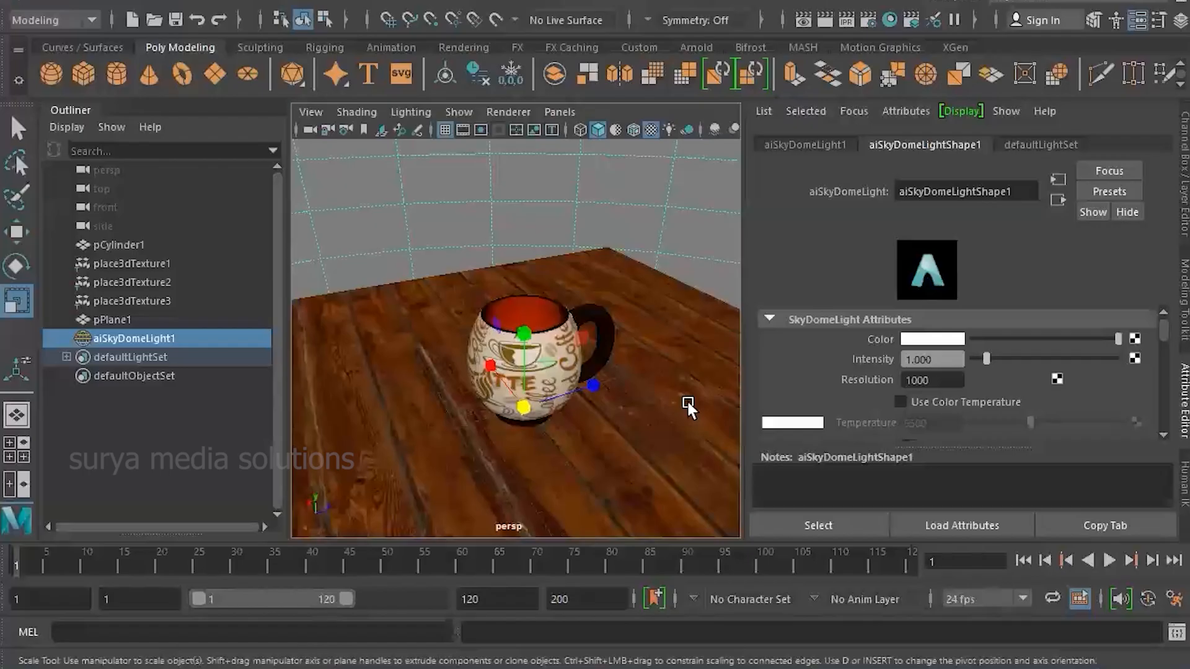
{"action": "left_click", "coordinate": [1135, 339]}
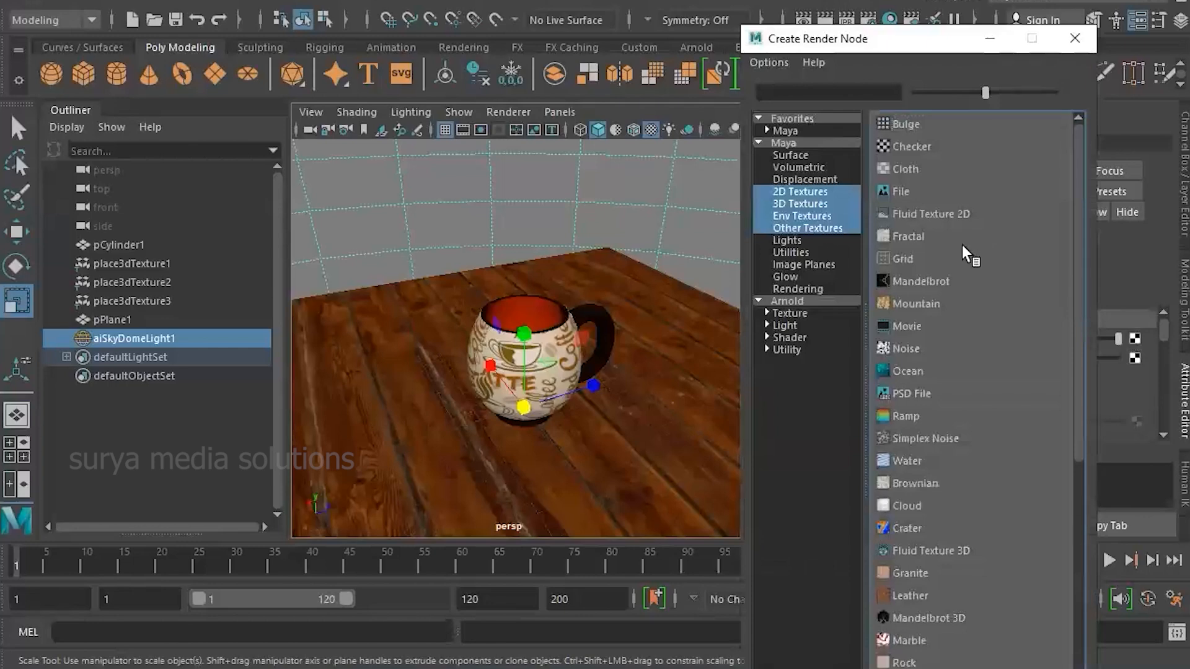
{"action": "left_click", "coordinate": [902, 191]}
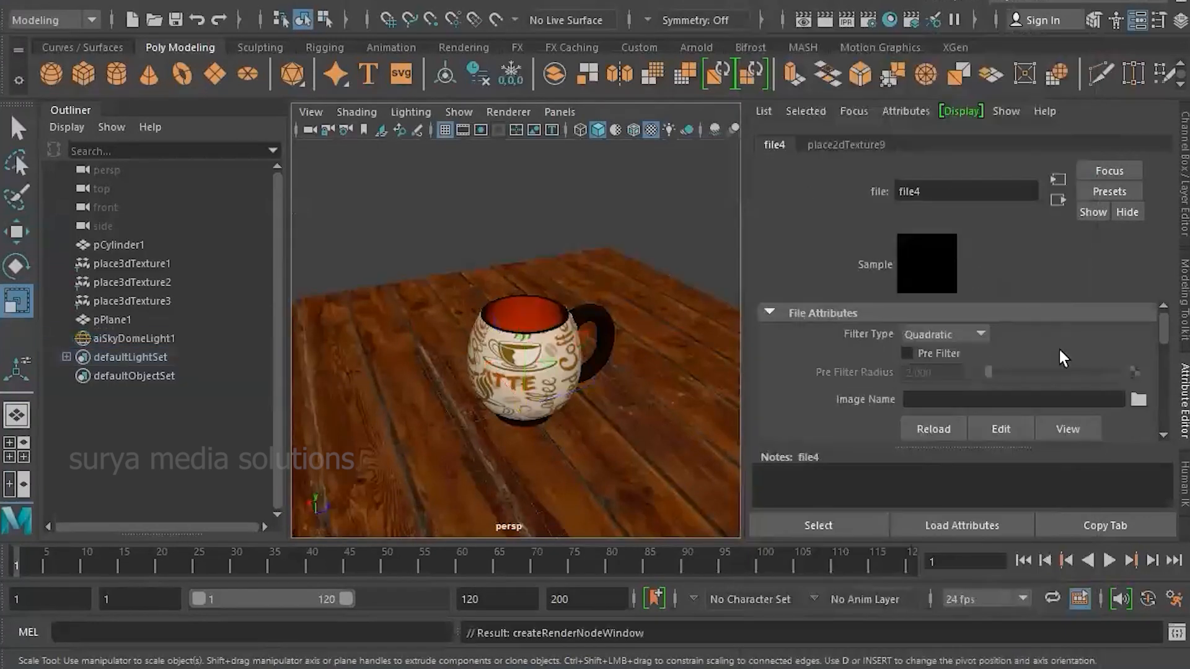
- Load poly_haven_studio_4k.exr from the Desktop's texturing folder as the image of the skydome's File texture
{"action": "left_click", "coordinate": [1139, 398]}
{"action": "left_click", "coordinate": [155, 191]}
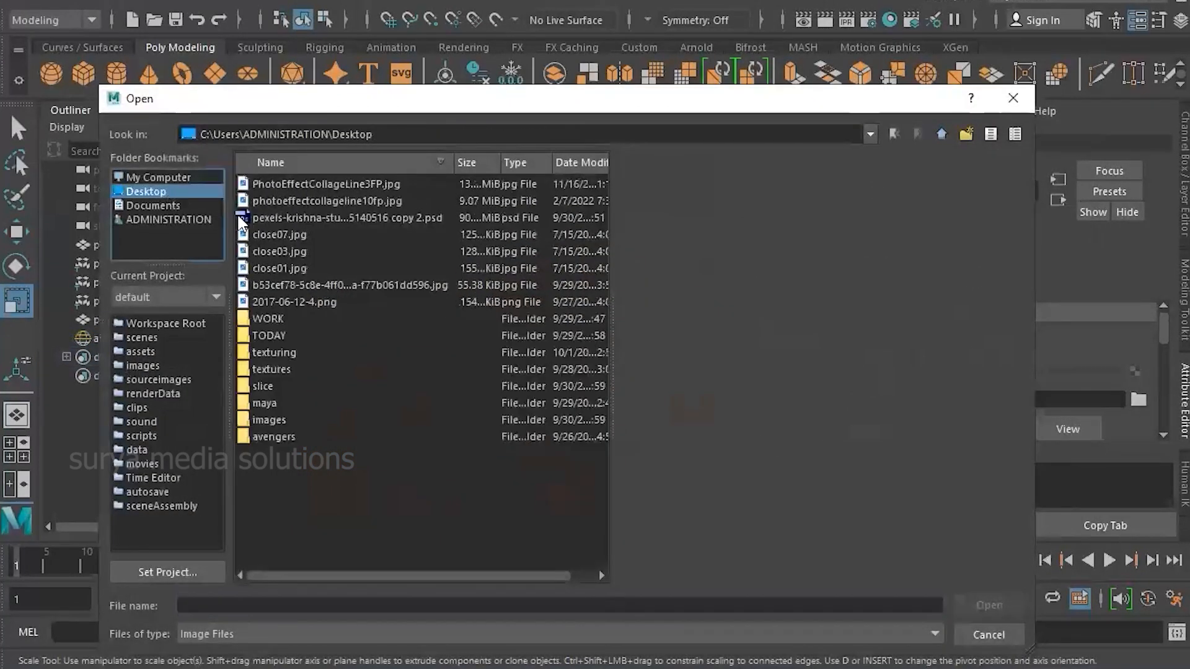
{"action": "double_click", "coordinate": [270, 353]}
{"action": "left_click", "coordinate": [306, 199]}
{"action": "left_click", "coordinate": [994, 604]}
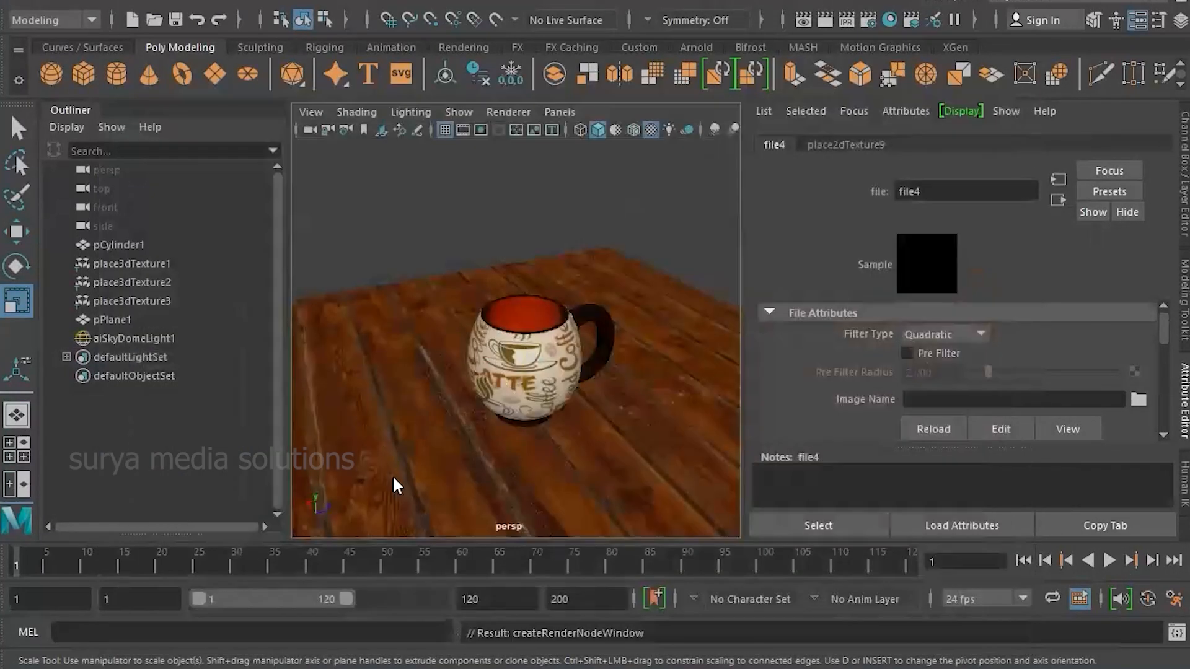
- Examine the mug and wood floor against the studio HDRI surroundings from several angles and distances
{"action": "left_click_drag", "start_coordinate": [507, 364], "coordinate": [723, 353], "text": "alt"}
{"action": "scroll", "coordinate": [537, 329], "scroll_direction": "up", "scroll_amount": 10}
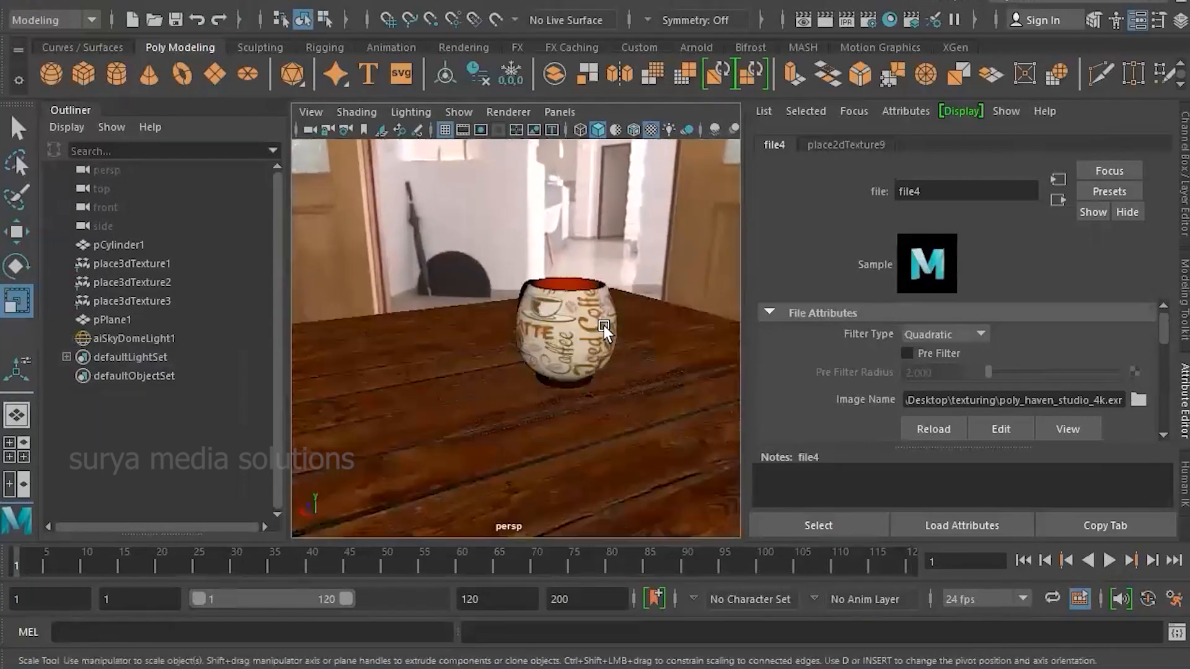
{"action": "left_click_drag", "start_coordinate": [534, 370], "coordinate": [659, 385], "text": "alt"}
{"action": "scroll", "coordinate": [584, 336], "scroll_direction": "up", "scroll_amount": 8}
{"action": "mouse_move", "coordinate": [545, 400]}
{"action": "left_mouse_down", "text": "alt"}
{"action": "mouse_move", "coordinate": [168, 376]}
{"action": "mouse_move", "coordinate": [522, 381]}
{"action": "mouse_move", "coordinate": [496, 401]}
{"action": "mouse_move", "coordinate": [548, 411]}
{"action": "left_mouse_up", "text": "alt"}
{"action": "scroll", "coordinate": [522, 383], "scroll_direction": "down", "scroll_amount": 10}
{"action": "scroll", "coordinate": [533, 400], "scroll_direction": "up", "scroll_amount": 8}
{"action": "scroll", "coordinate": [546, 398], "scroll_direction": "down", "scroll_amount": 5}
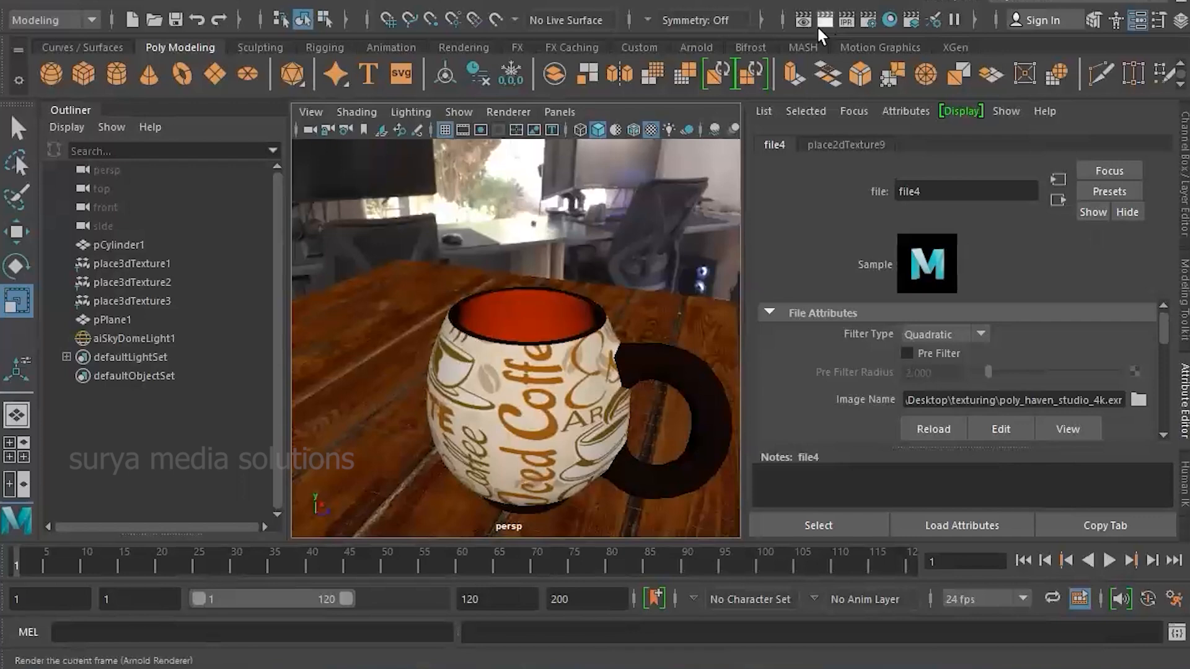
- Render the current frame of the mug with Arnold and maximize the Render View to inspect the image
{"action": "key", "text": "ctrl+space"}
{"action": "scroll", "coordinate": [675, 251], "scroll_direction": "down", "scroll_amount": 6}
{"action": "left_click_drag", "start_coordinate": [666, 299], "coordinate": [675, 304], "text": "alt"}
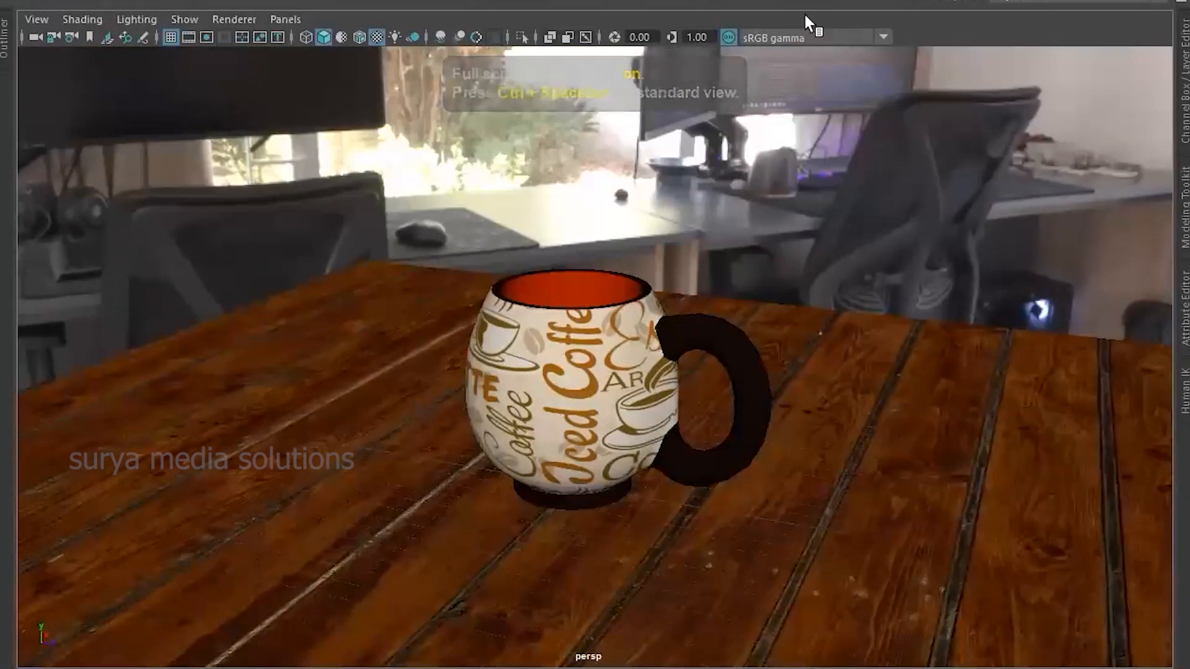
{"action": "key", "text": "ctrl+space"}
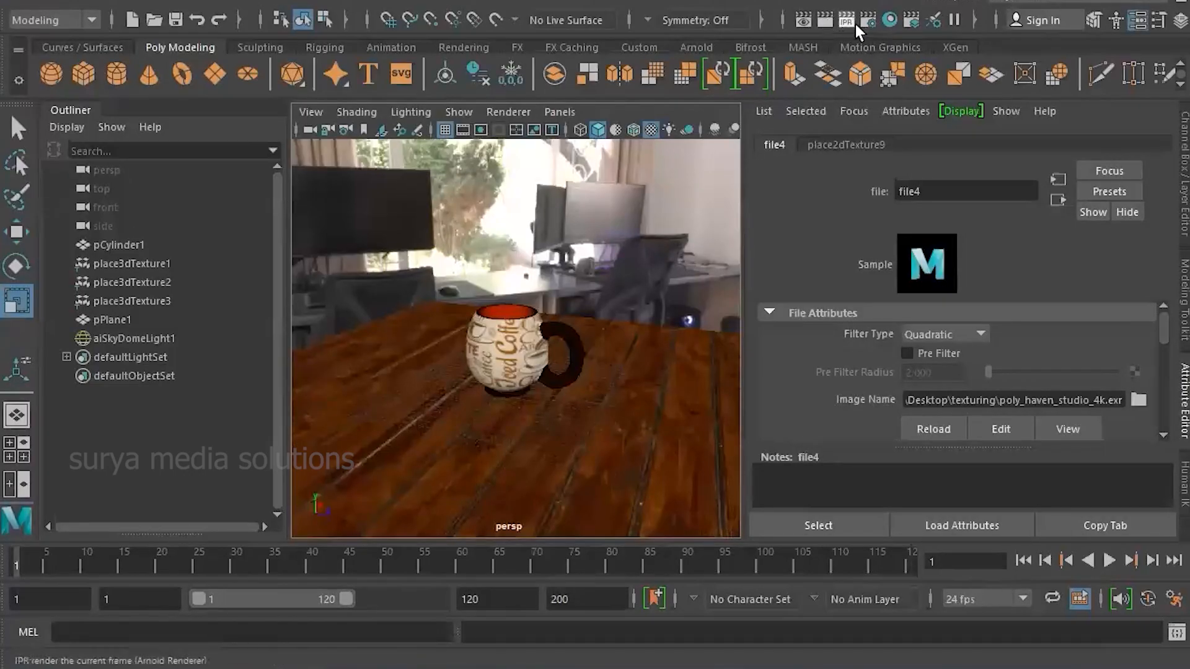
{"action": "left_click", "coordinate": [834, 23]}
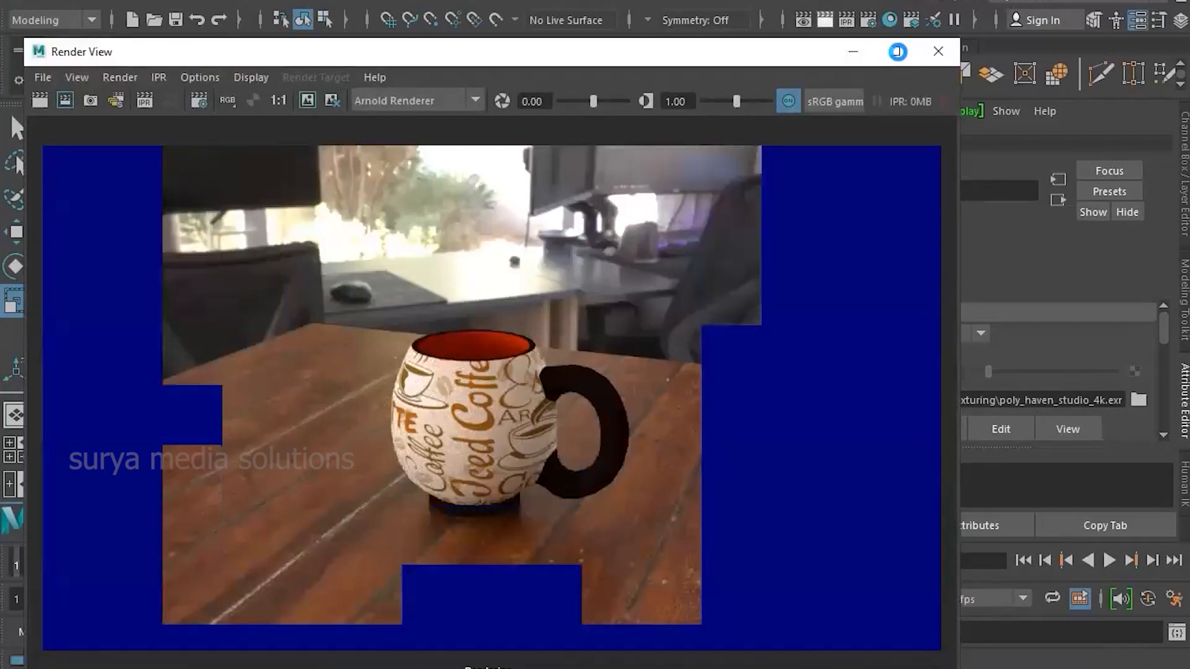
{"action": "left_click", "coordinate": [898, 51]}
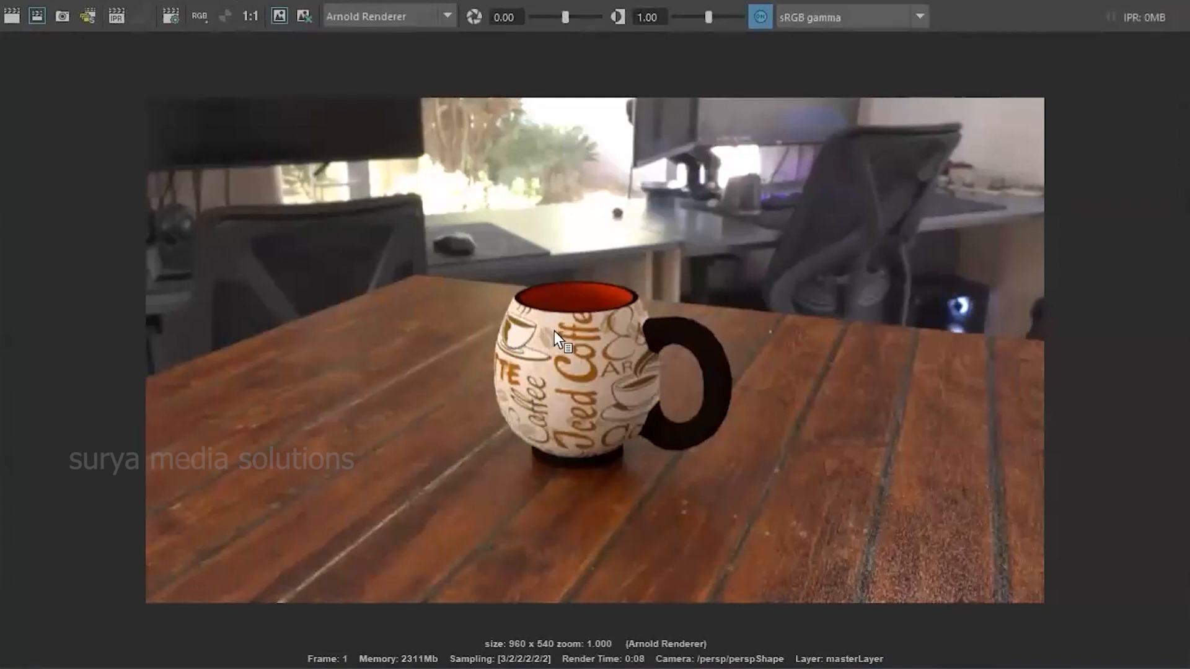
{"action": "scroll", "coordinate": [574, 372], "scroll_direction": "up", "scroll_amount": 3}
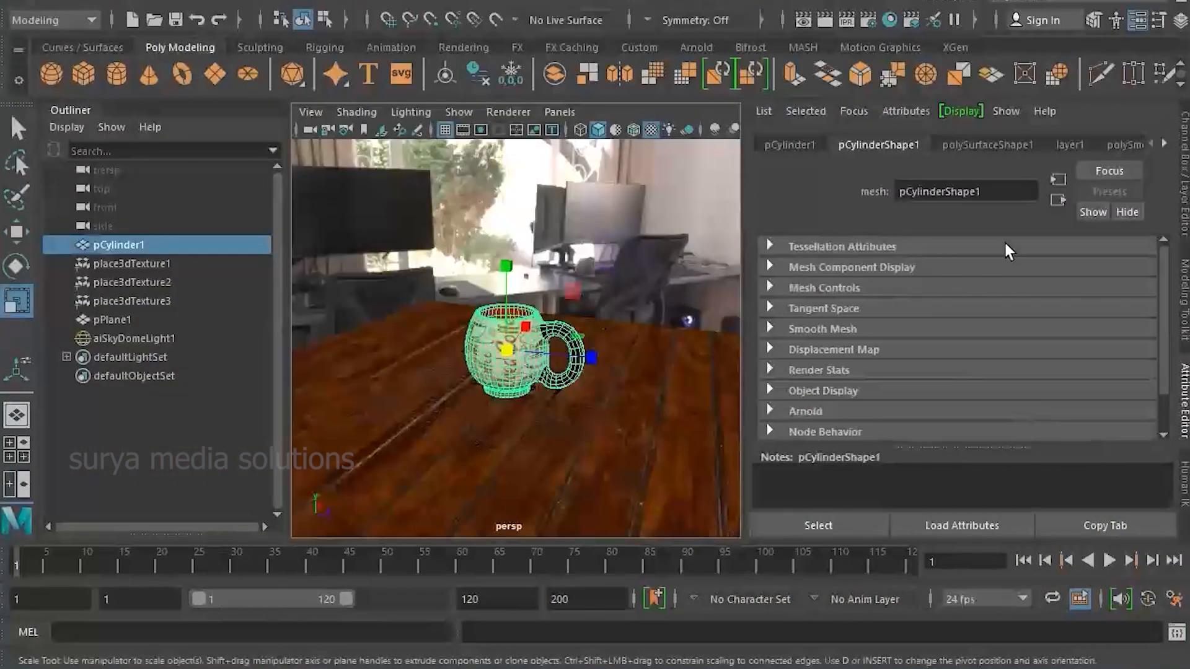
- Delete all construction history in the scene, including the history of the selected mug
{"action": "left_click", "coordinate": [1164, 145]}
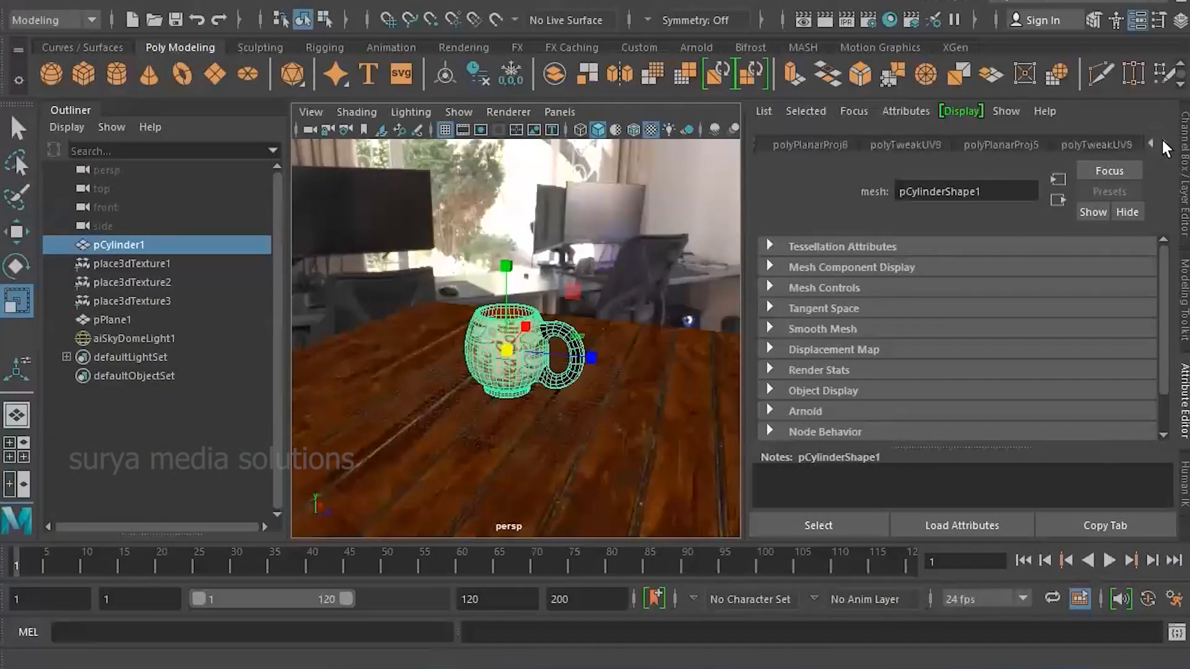
{"action": "left_click", "coordinate": [37, 2]}
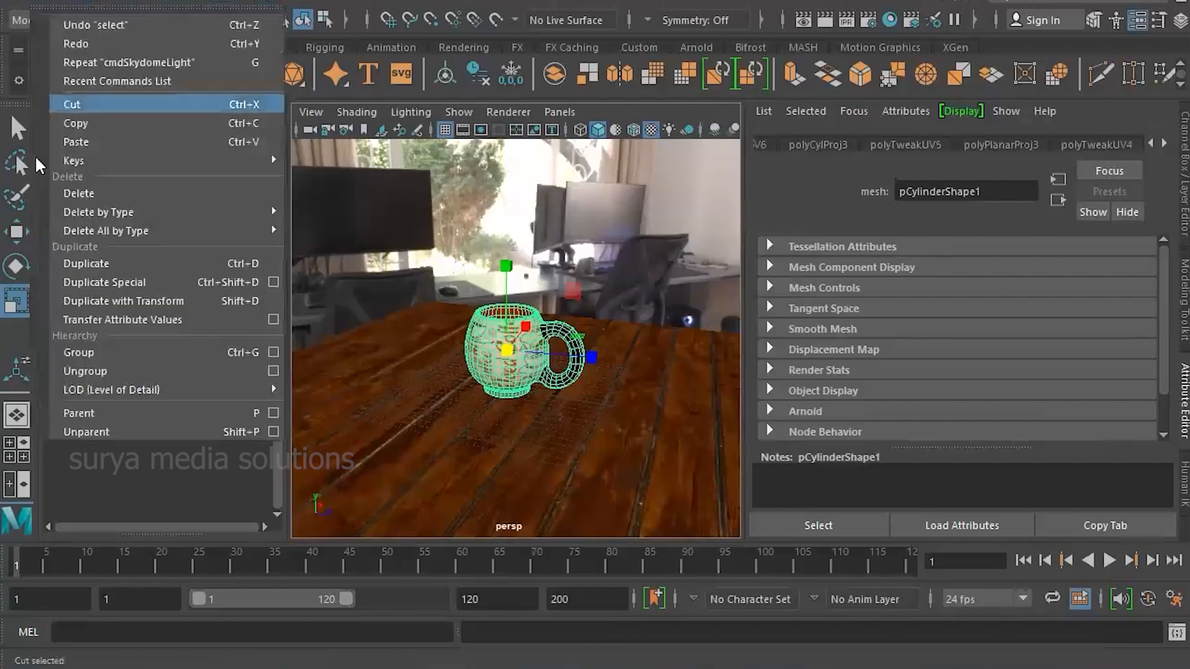
{"action": "mouse_move", "coordinate": [275, 225]}
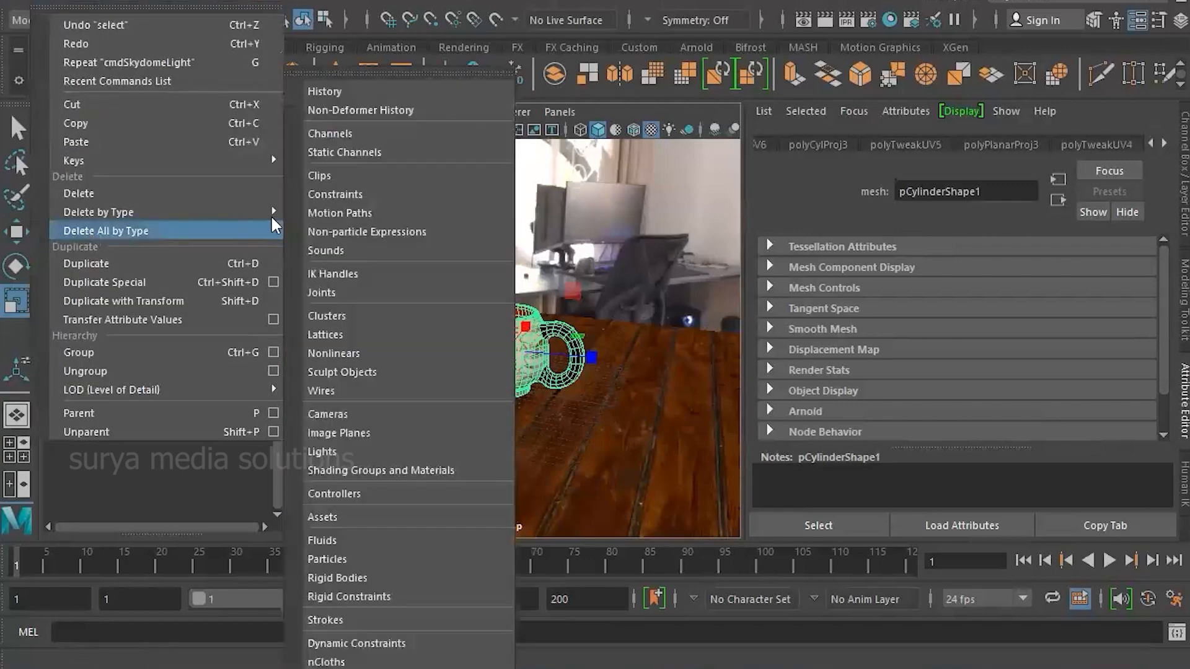
{"action": "left_click", "coordinate": [325, 91]}
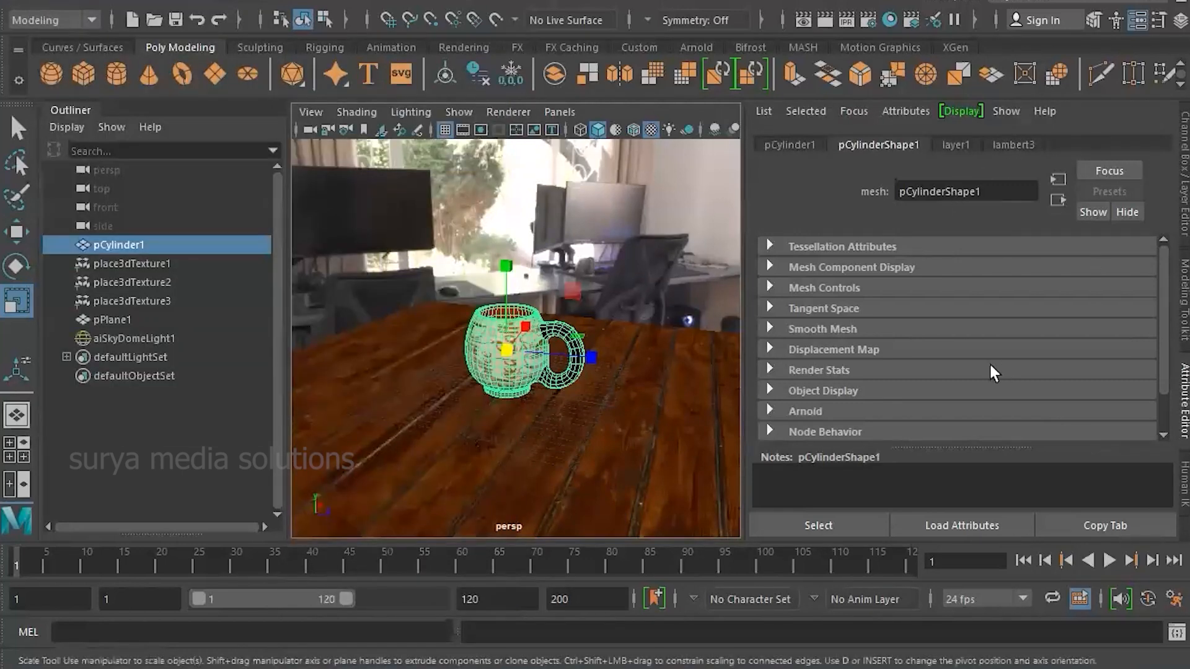
- Change the type of the mug's lambert3 material from Lambert to Blinn
{"action": "left_click", "coordinate": [1014, 145]}
{"action": "left_click", "coordinate": [960, 313]}
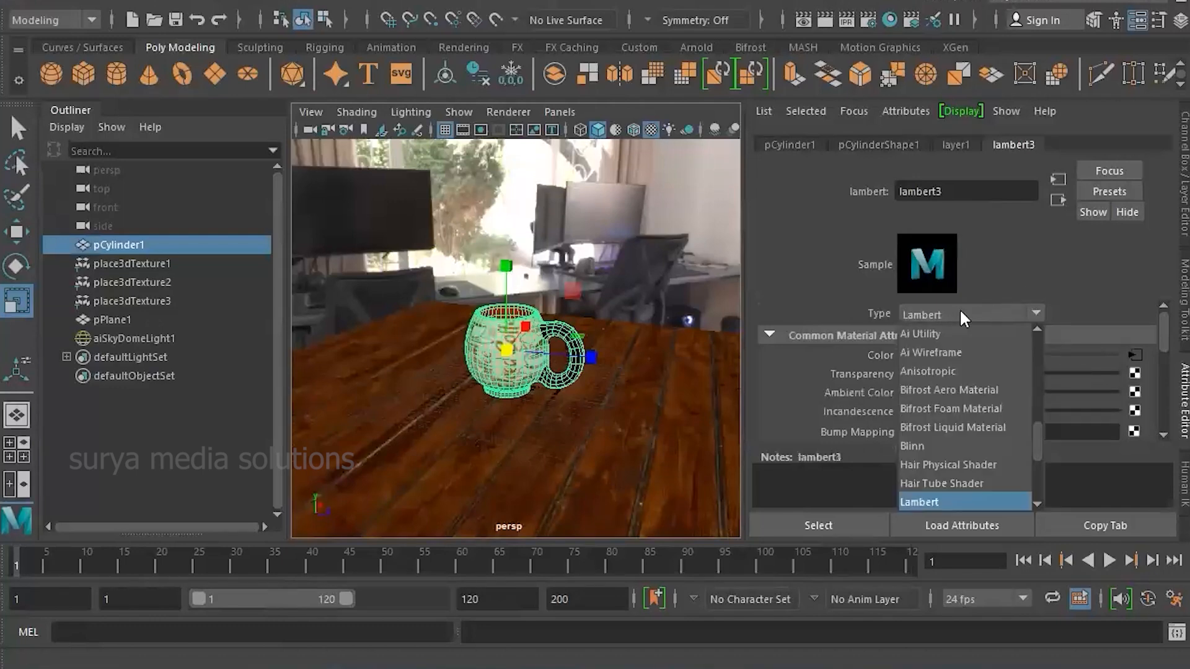
{"action": "scroll", "coordinate": [960, 447], "scroll_direction": "down", "scroll_amount": 1}
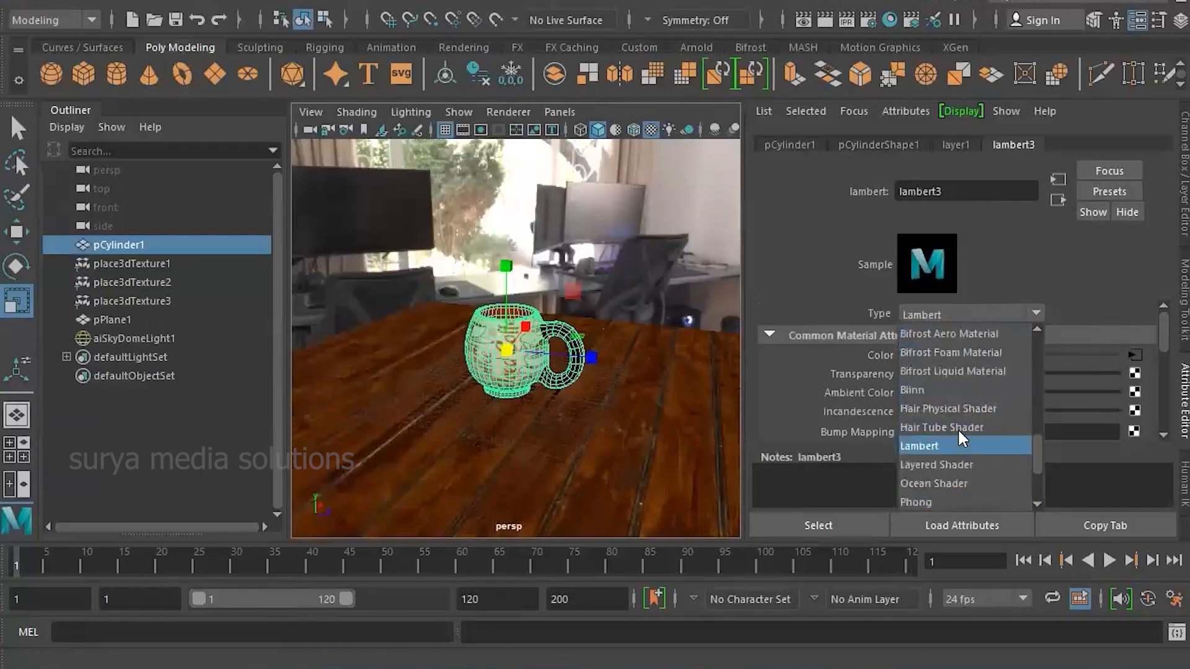
{"action": "left_click", "coordinate": [946, 391]}
- Set the mug's Blinn reflectivity to 0.117 and render the current frame
{"action": "scroll", "coordinate": [508, 338], "scroll_direction": "up", "scroll_amount": 5}
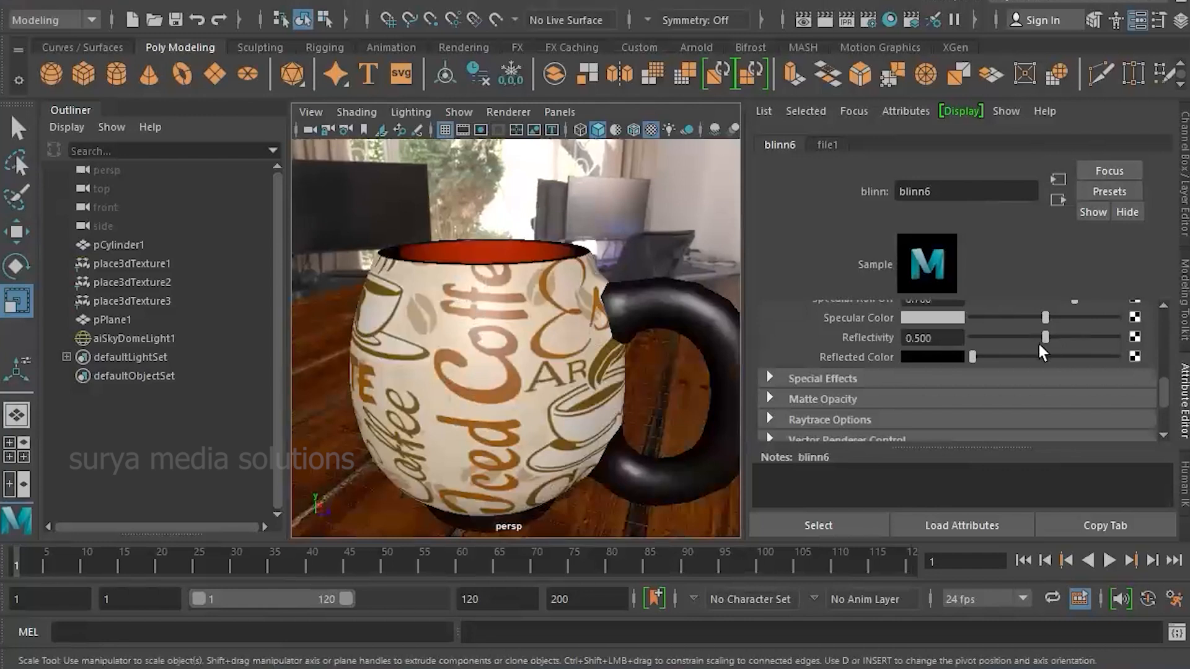
{"action": "left_click_drag", "start_coordinate": [1046, 337], "coordinate": [985, 340]}
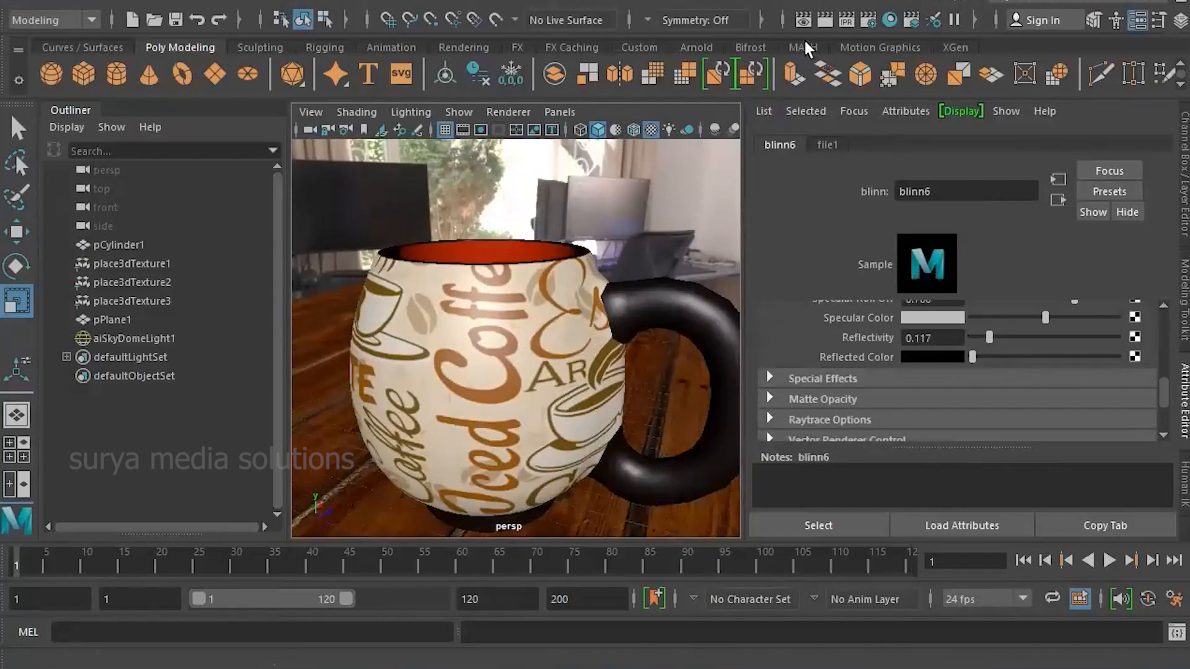
{"action": "left_click", "coordinate": [825, 19]}
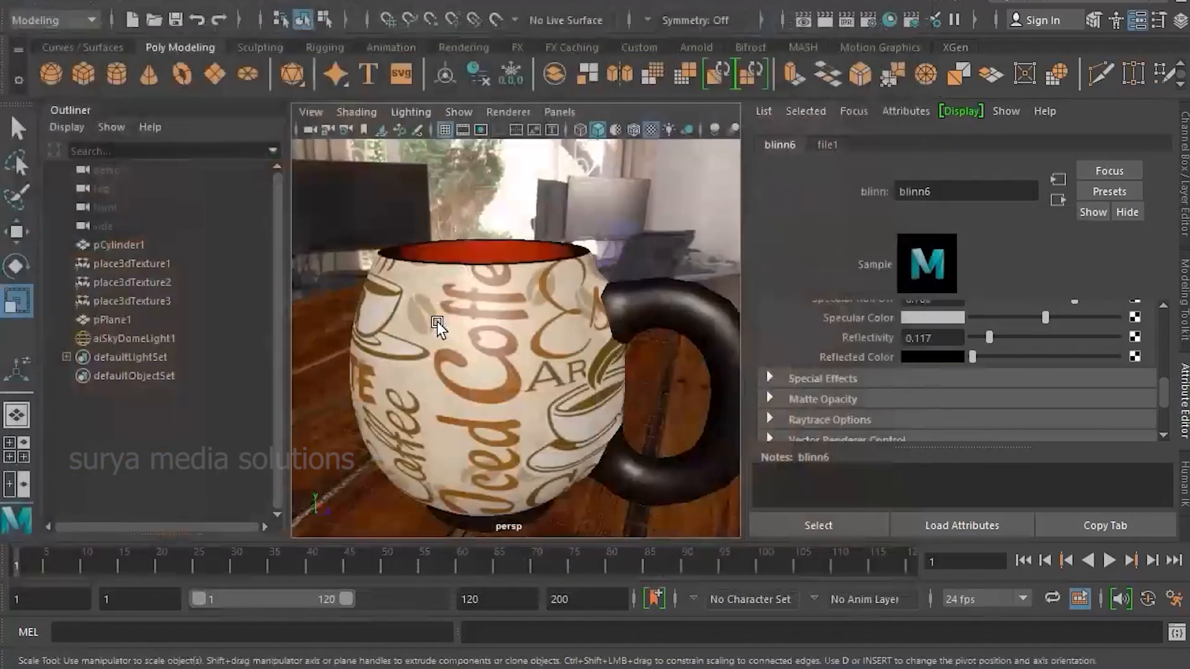
- Create a polygon disc and raise it about 7.7 cm into the mug's opening
{"action": "scroll", "coordinate": [437, 321], "scroll_direction": "up", "scroll_amount": 5}
{"action": "scroll", "coordinate": [526, 327], "scroll_direction": "down", "scroll_amount": 5}
{"action": "left_click_drag", "start_coordinate": [519, 330], "coordinate": [533, 372], "text": "alt"}
{"action": "scroll", "coordinate": [530, 362], "scroll_direction": "up", "scroll_amount": 5}
{"action": "left_click", "coordinate": [247, 73]}
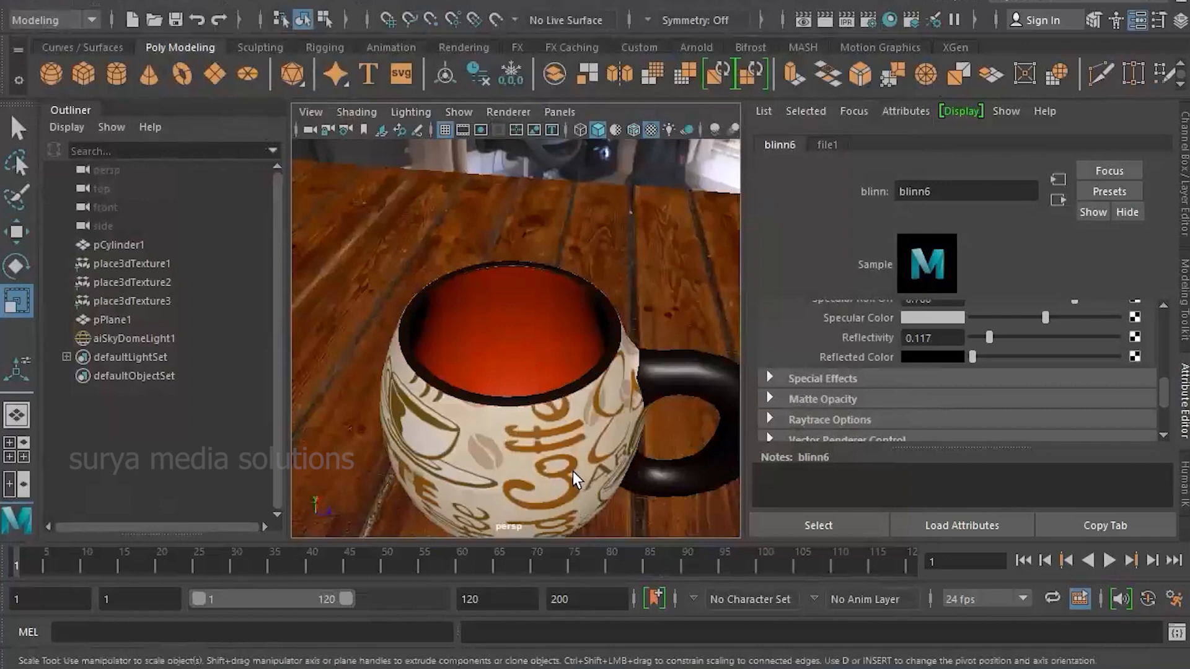
{"action": "scroll", "coordinate": [564, 450], "scroll_direction": "down", "scroll_amount": 5}
{"action": "scroll", "coordinate": [546, 418], "scroll_direction": "up", "scroll_amount": 5}
{"action": "left_click_drag", "start_coordinate": [520, 423], "coordinate": [476, 250]}
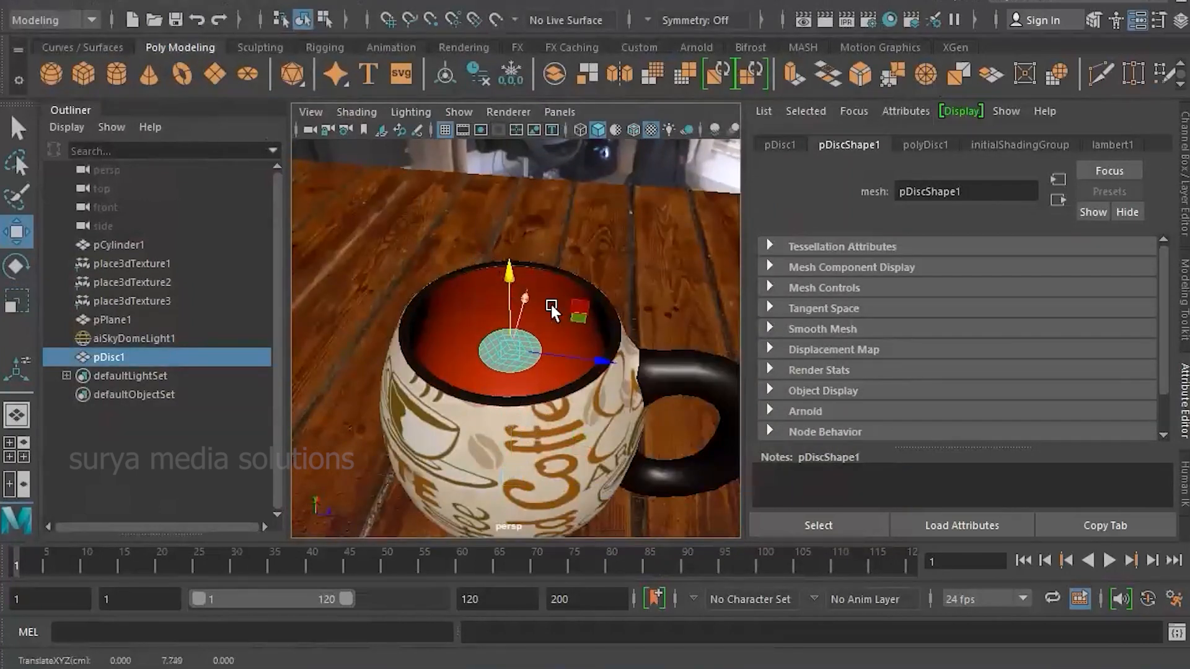
- Scale the disc to about 3.6 and raise it to about 8.4 cm so it fills the inside of the mug
{"action": "key", "text": "r"}
{"action": "left_click_drag", "start_coordinate": [512, 350], "coordinate": [580, 363]}
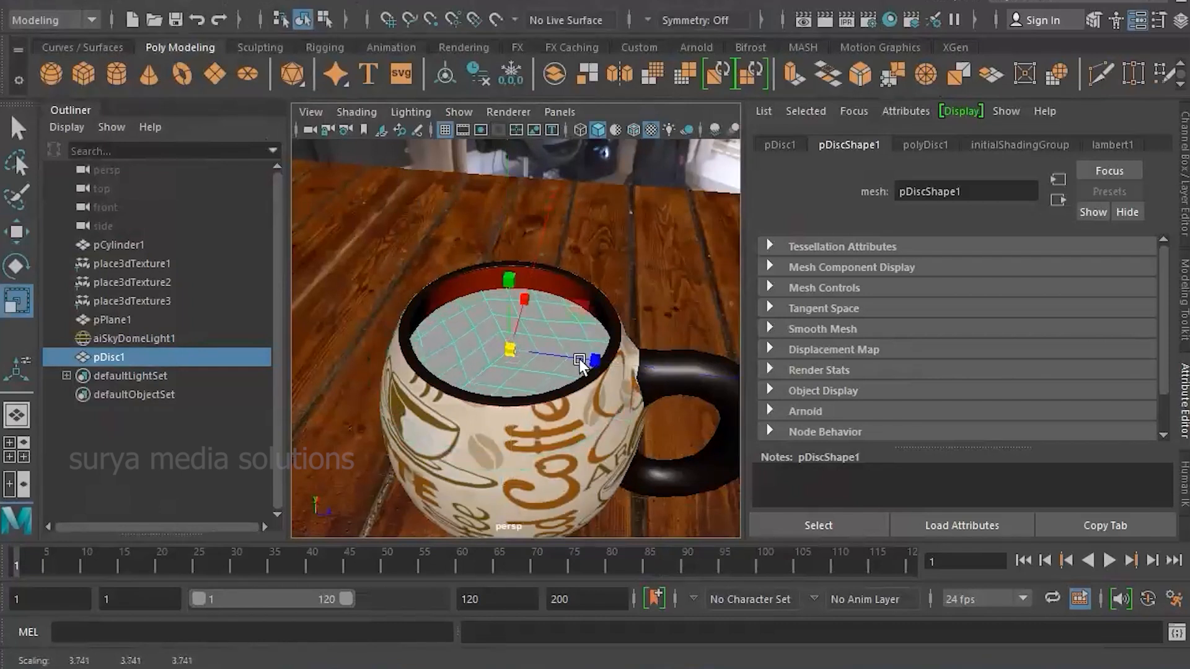
{"action": "key", "text": "w"}
{"action": "left_click_drag", "start_coordinate": [509, 285], "coordinate": [509, 265]}
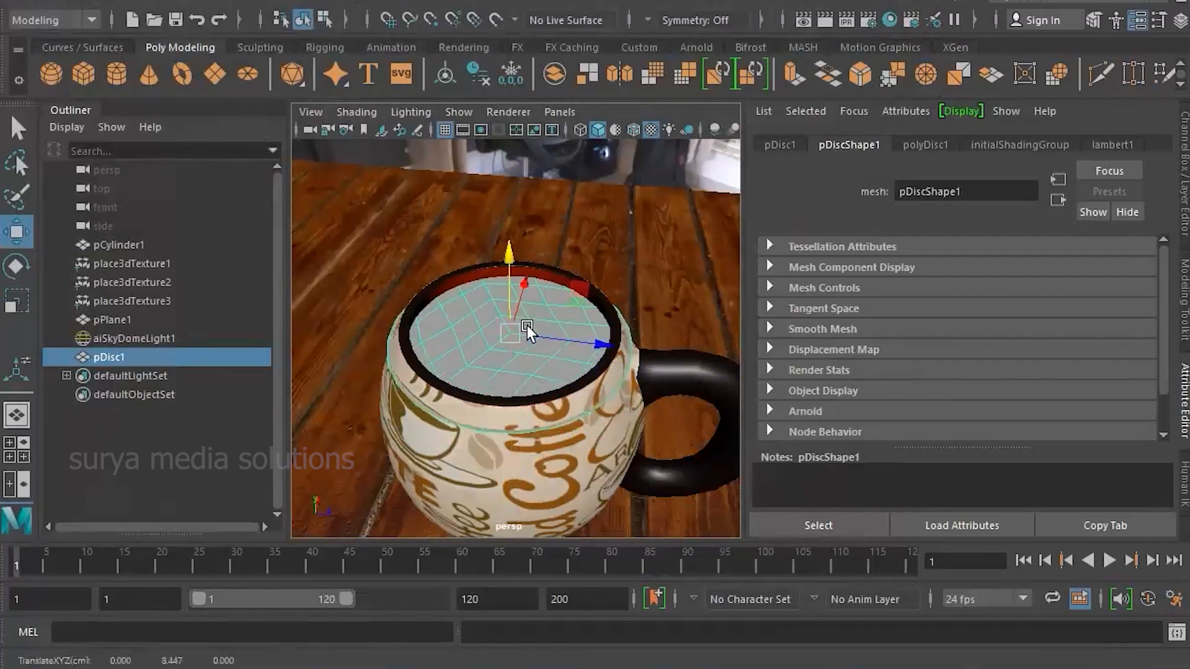
{"action": "key", "text": "r"}
{"action": "mouse_move", "coordinate": [512, 326]}
{"action": "left_mouse_down"}
{"action": "mouse_move", "coordinate": [465, 322]}
{"action": "mouse_move", "coordinate": [506, 329]}
{"action": "left_mouse_up"}
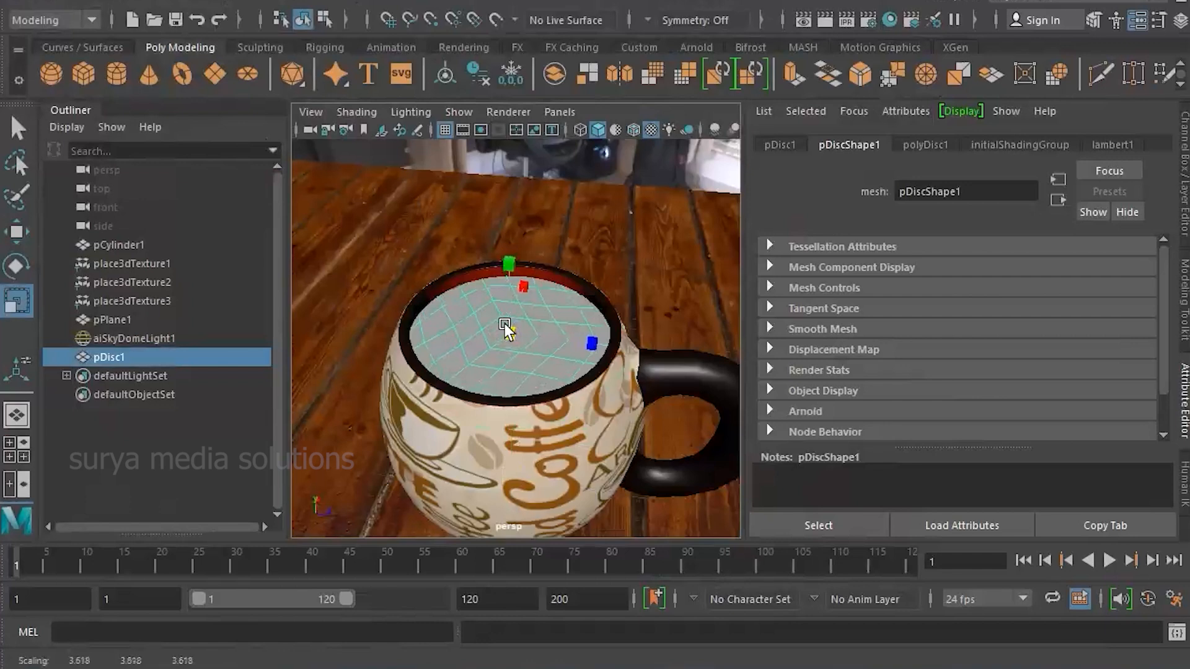
- Assign a new Lambert material to the disc and connect a File texture to its Color attribute
{"action": "scroll", "coordinate": [558, 360], "scroll_direction": "up", "scroll_amount": 5}
{"action": "right_click_drag", "start_coordinate": [500, 252], "coordinate": [571, 648]}
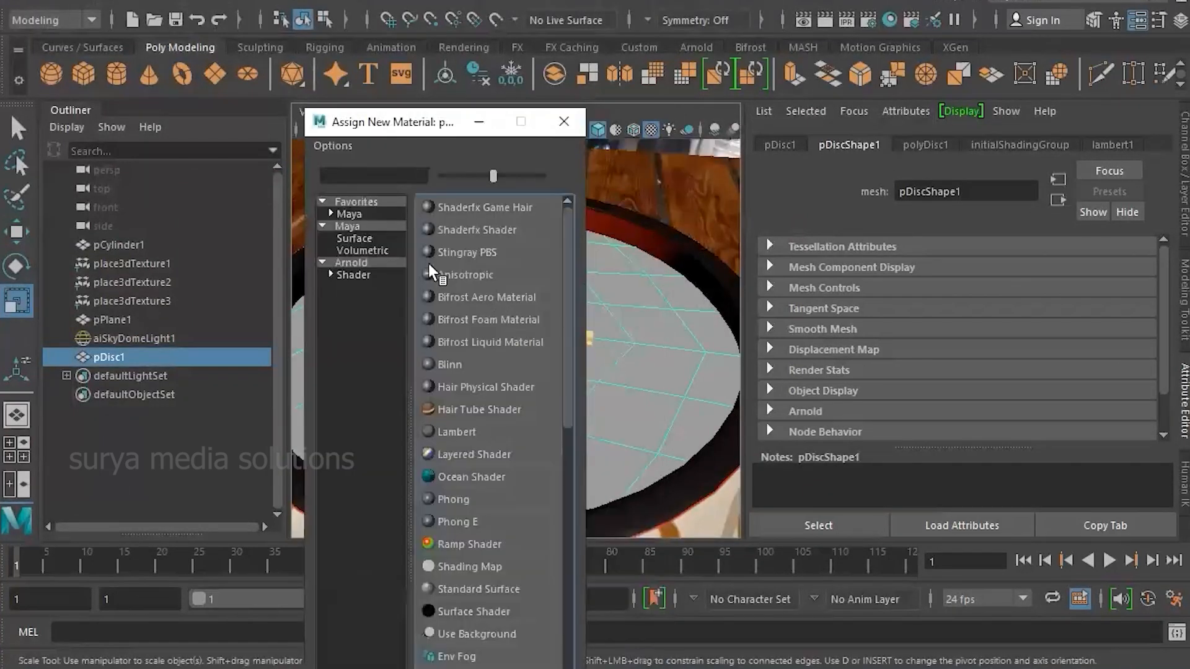
{"action": "left_click", "coordinate": [348, 215]}
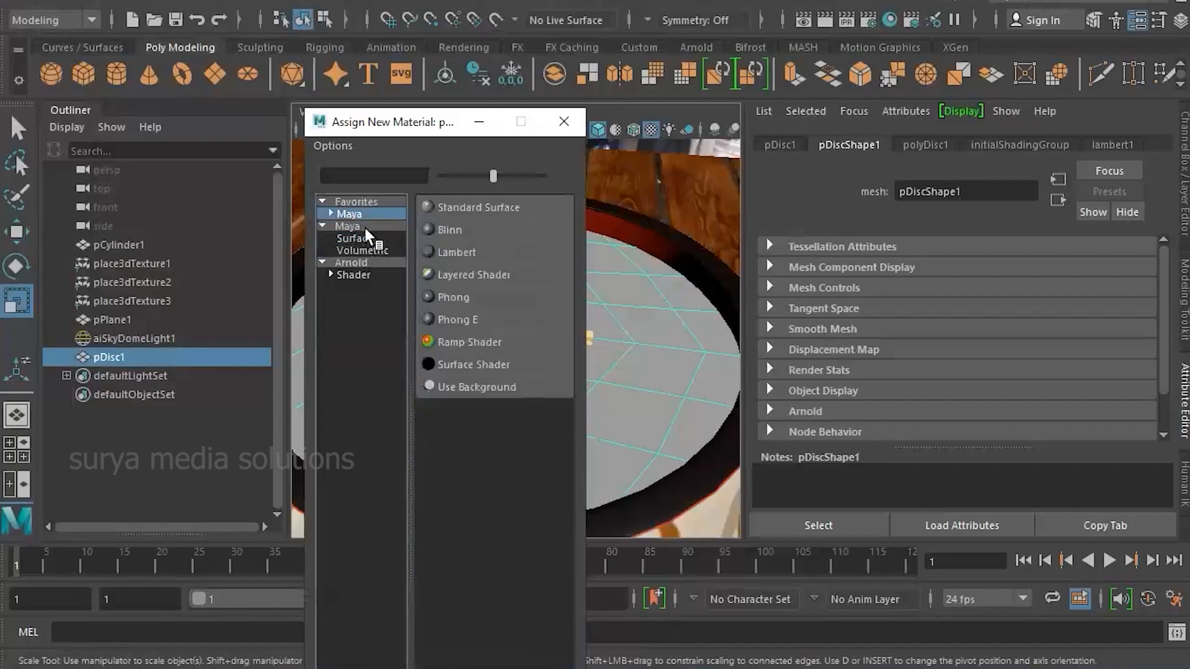
{"action": "left_click", "coordinate": [456, 252]}
{"action": "left_click", "coordinate": [1134, 354]}
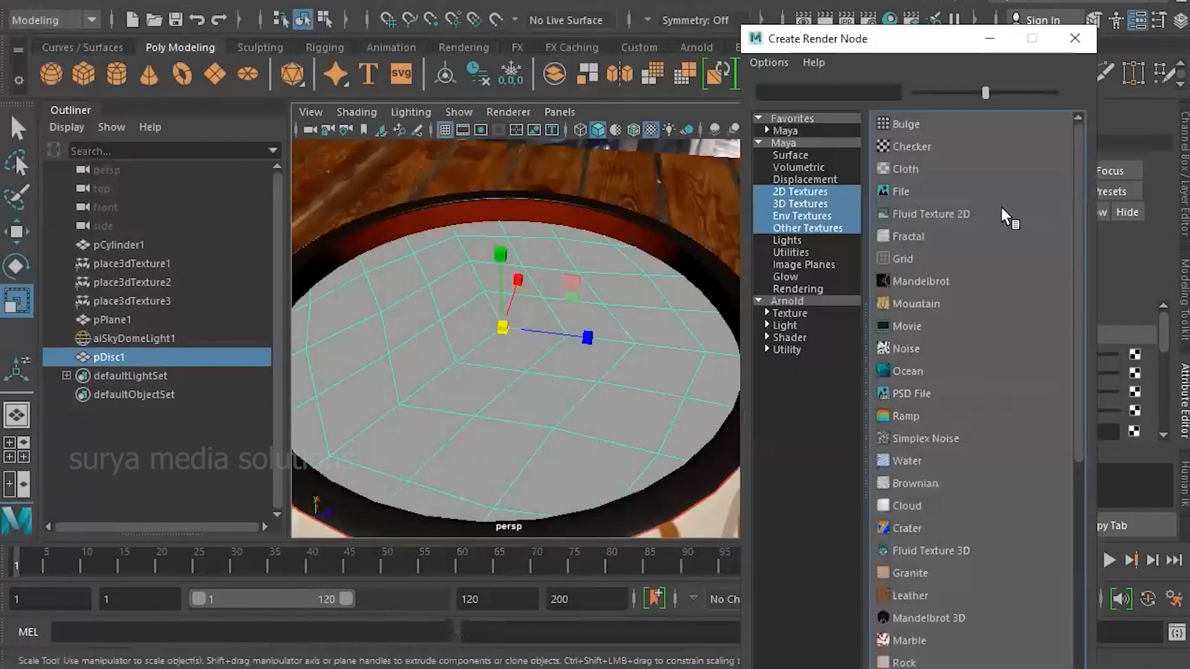
{"action": "left_click", "coordinate": [905, 193]}
- Load foam.png from the Desktop's textures folder as the image of the disc's File texture
{"action": "left_click", "coordinate": [1138, 399]}
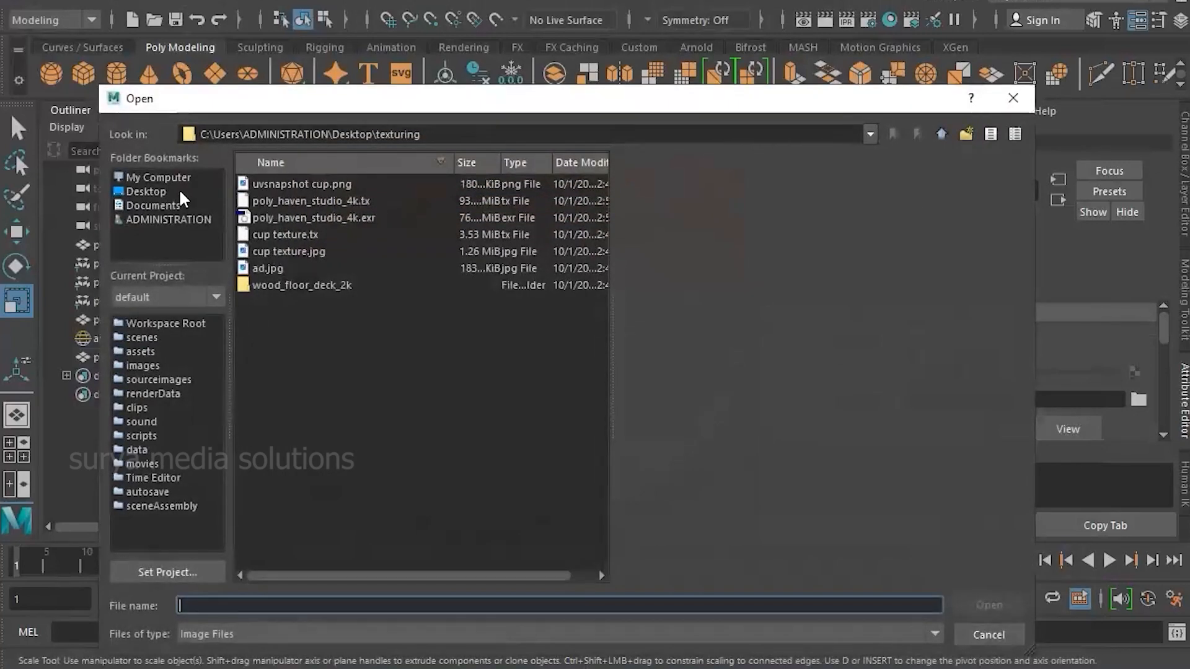
{"action": "left_click", "coordinate": [159, 178]}
{"action": "left_click", "coordinate": [160, 189]}
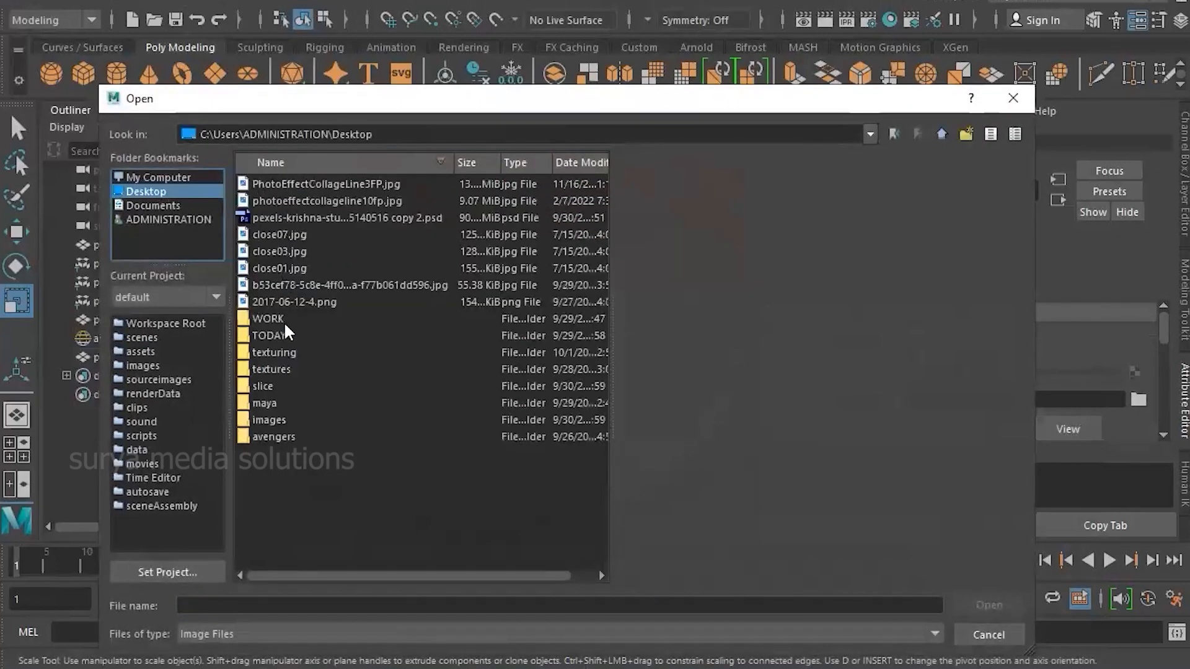
{"action": "left_click", "coordinate": [276, 350]}
{"action": "double_click", "coordinate": [276, 369]}
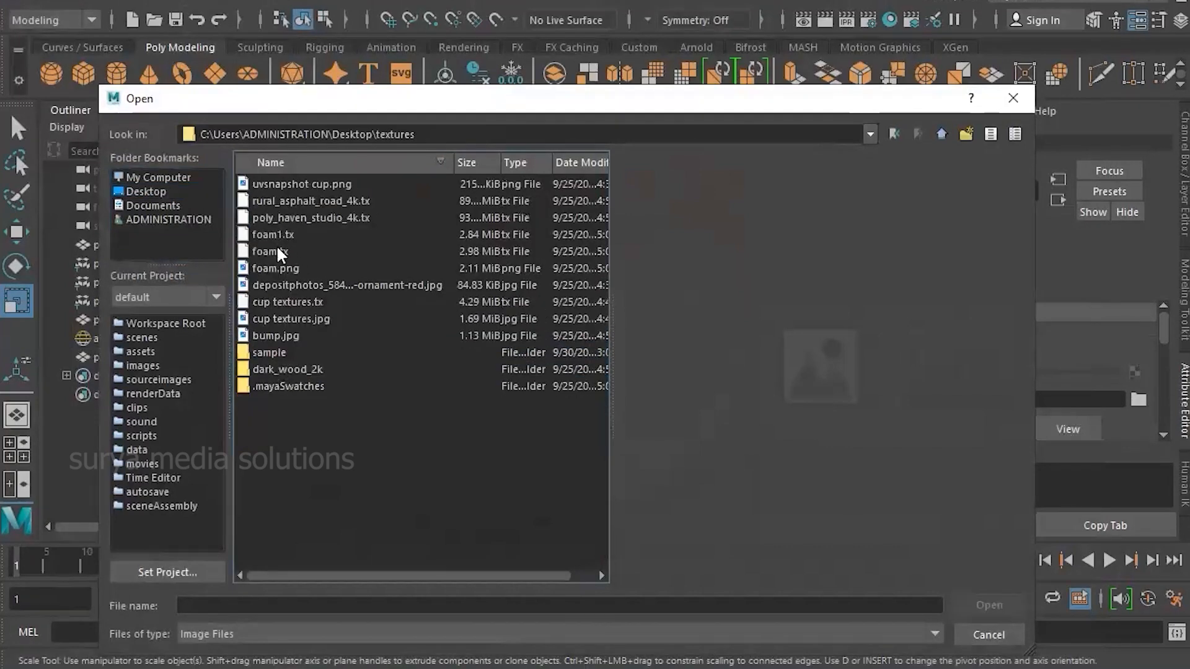
{"action": "left_click", "coordinate": [271, 235]}
{"action": "left_click", "coordinate": [275, 252]}
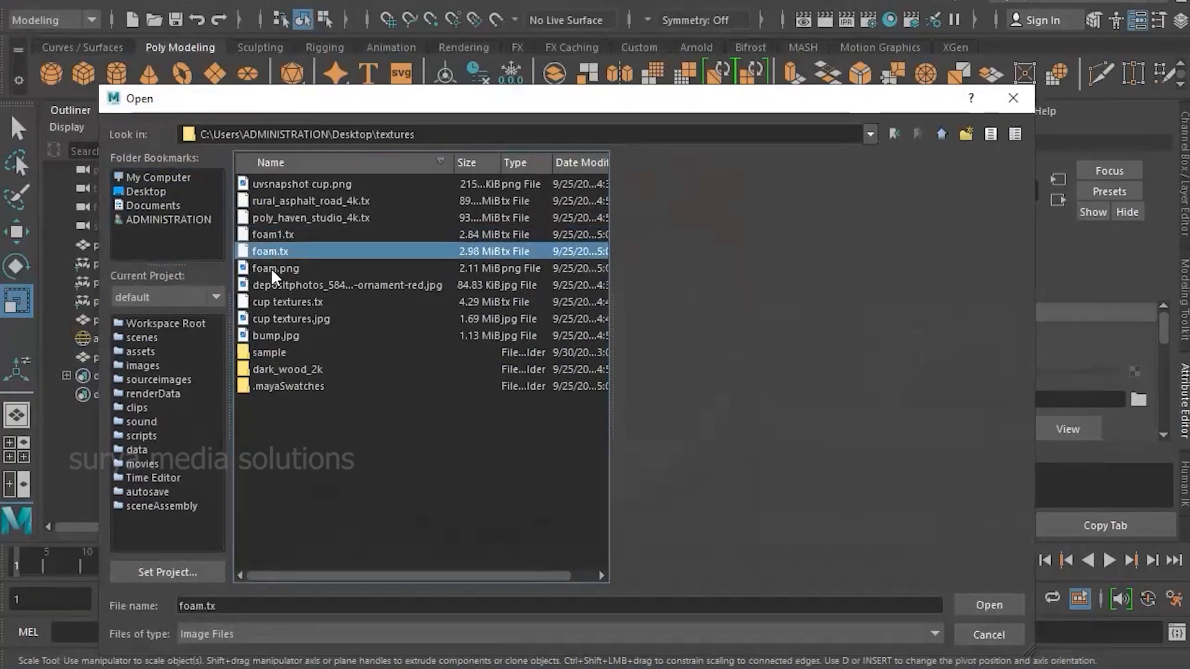
{"action": "left_click", "coordinate": [273, 268]}
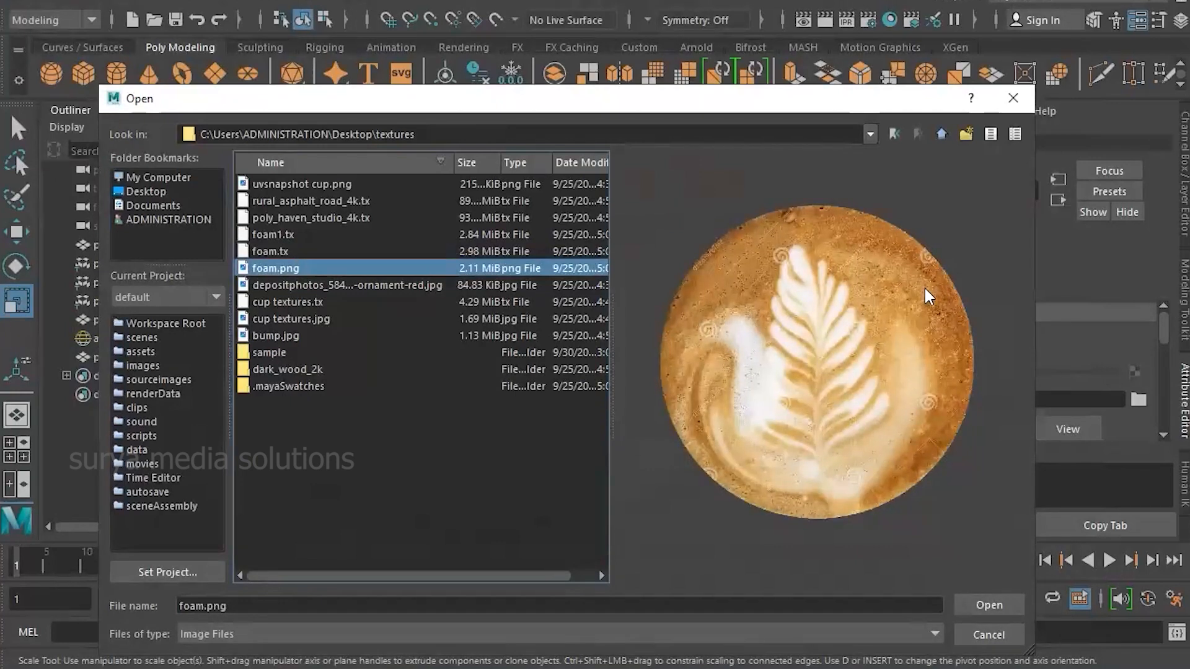
{"action": "left_click", "coordinate": [986, 606]}
- Select the foam-textured disc in the mug, try enlarging it slightly and undo that scaling
{"action": "scroll", "coordinate": [527, 337], "scroll_direction": "up", "scroll_amount": 3}
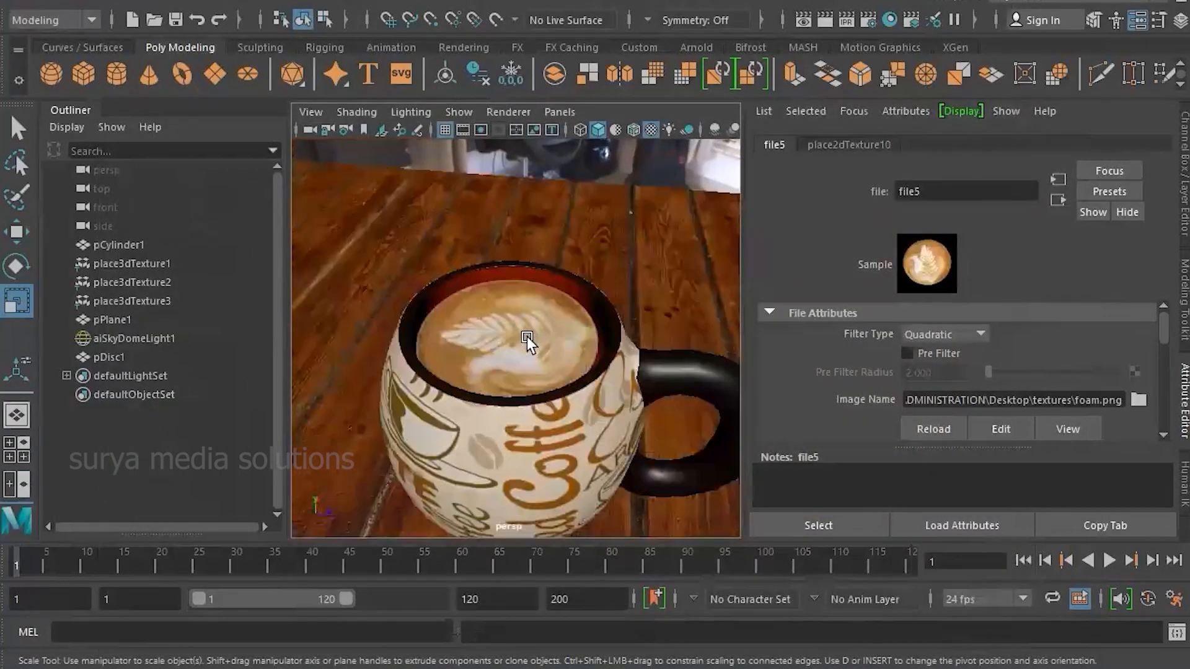
{"action": "left_click_drag", "start_coordinate": [526, 336], "coordinate": [518, 395], "text": "alt"}
{"action": "left_click", "coordinate": [503, 335]}
{"action": "key", "text": "ctrl+z"}
- Open the foam disc's UVs in the UV Editor, enlarge the editor and show the foam.png texture behind them
{"action": "left_click", "coordinate": [723, 3]}
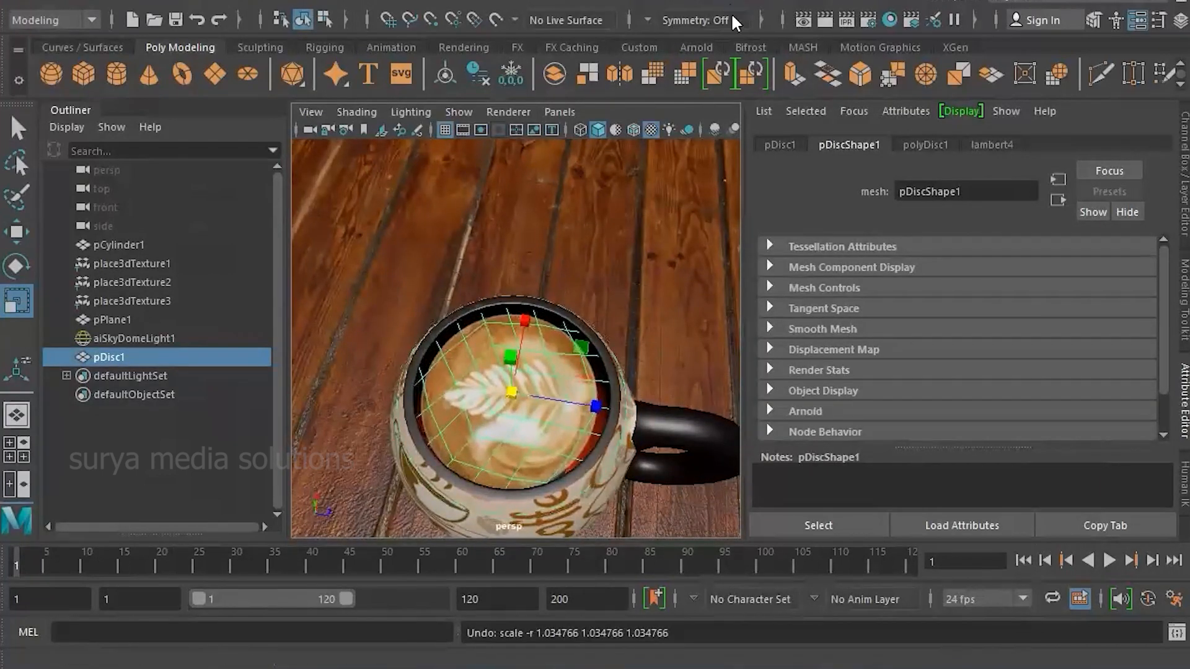
{"action": "left_click", "coordinate": [731, 18]}
{"action": "left_click_drag", "start_coordinate": [941, 242], "coordinate": [392, 201]}
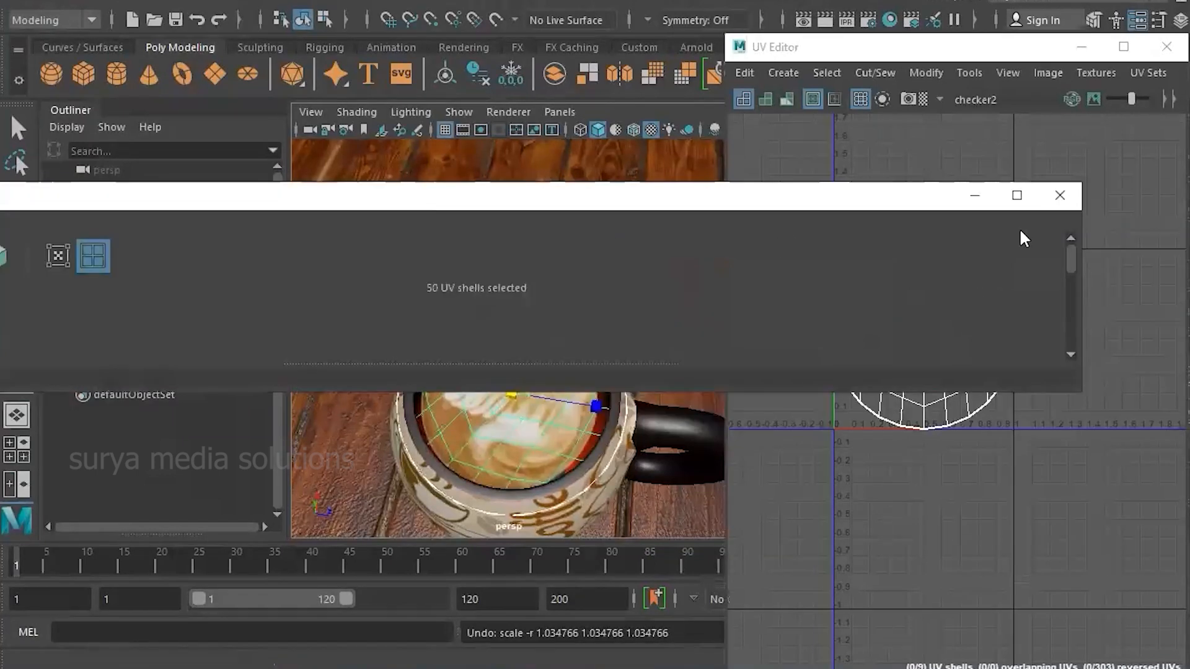
{"action": "left_click", "coordinate": [1060, 195]}
{"action": "left_click", "coordinate": [1071, 99]}
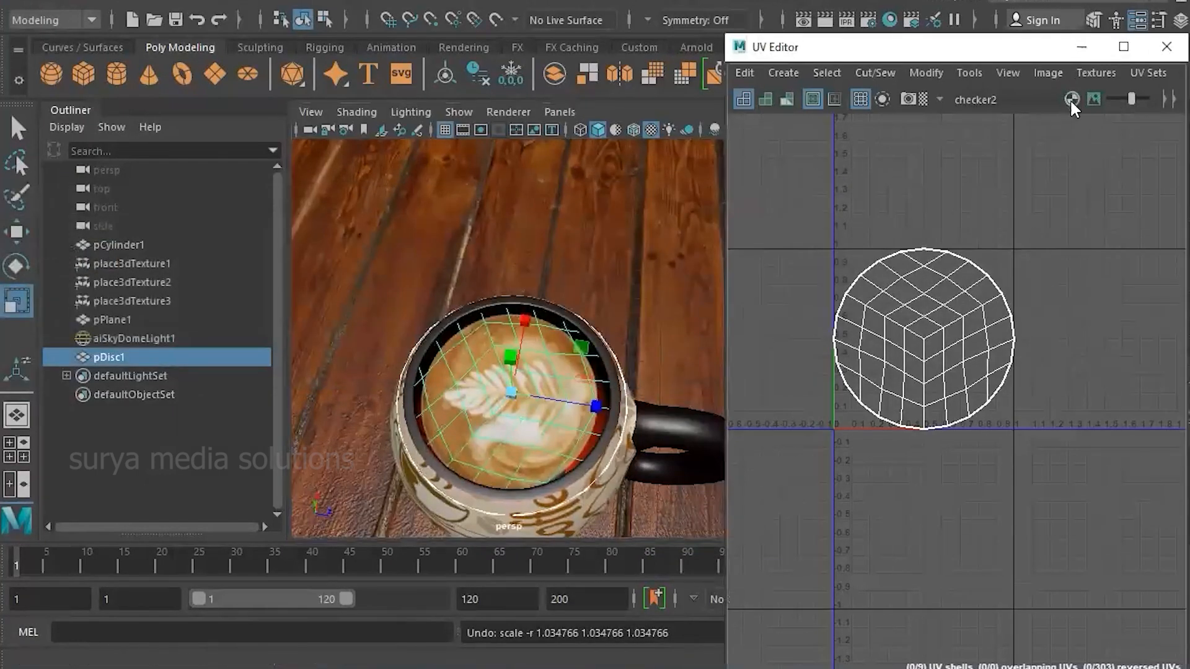
{"action": "left_click", "coordinate": [1094, 100]}
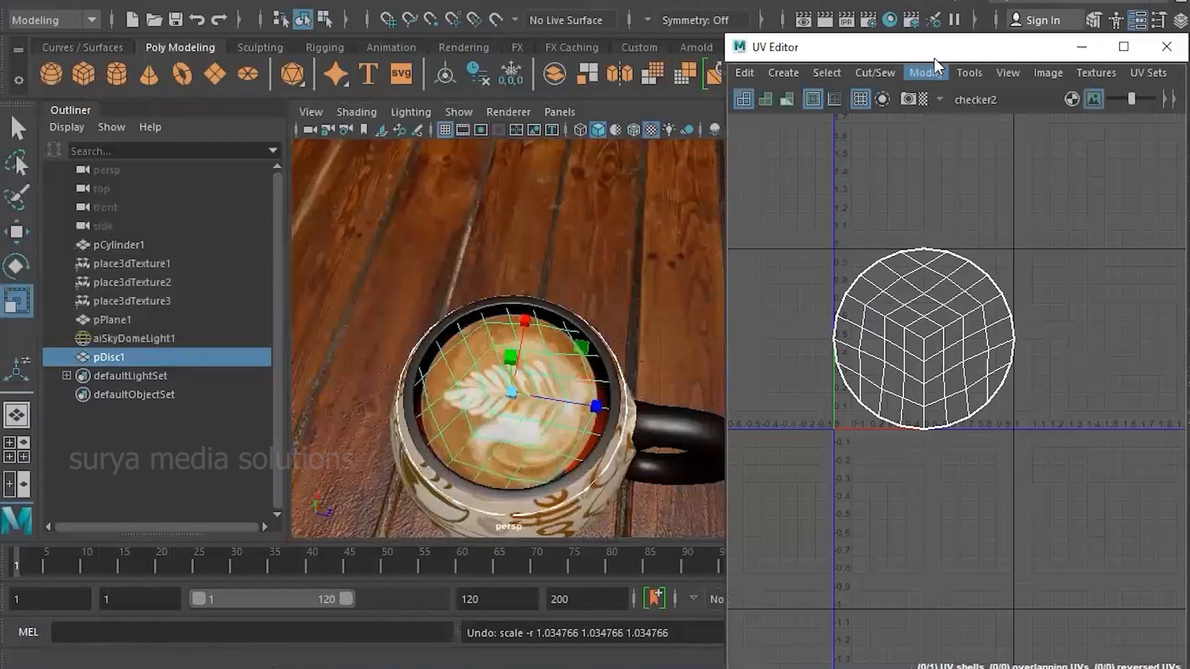
{"action": "double_click", "coordinate": [938, 51]}
{"action": "left_click", "coordinate": [904, 19]}
- Select all the disc's UVs and scale them down uniformly to fit the round foam area of foam.png, closing the UV Editor
{"action": "scroll", "coordinate": [588, 254], "scroll_direction": "down", "scroll_amount": 5}
{"action": "right_click_drag", "start_coordinate": [684, 248], "coordinate": [750, 251]}
{"action": "left_click_drag", "start_coordinate": [404, 173], "coordinate": [713, 538]}
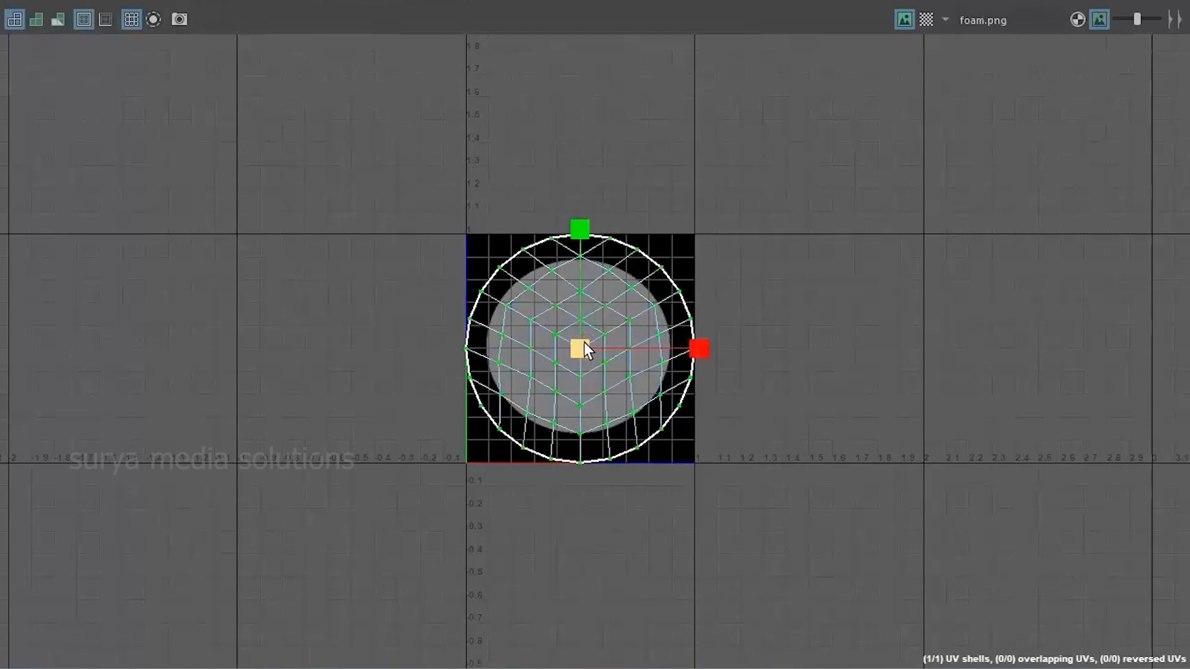
{"action": "mouse_move", "coordinate": [584, 342]}
{"action": "left_mouse_down"}
{"action": "mouse_move", "coordinate": [551, 336]}
{"action": "mouse_move", "coordinate": [564, 331]}
{"action": "left_mouse_up"}
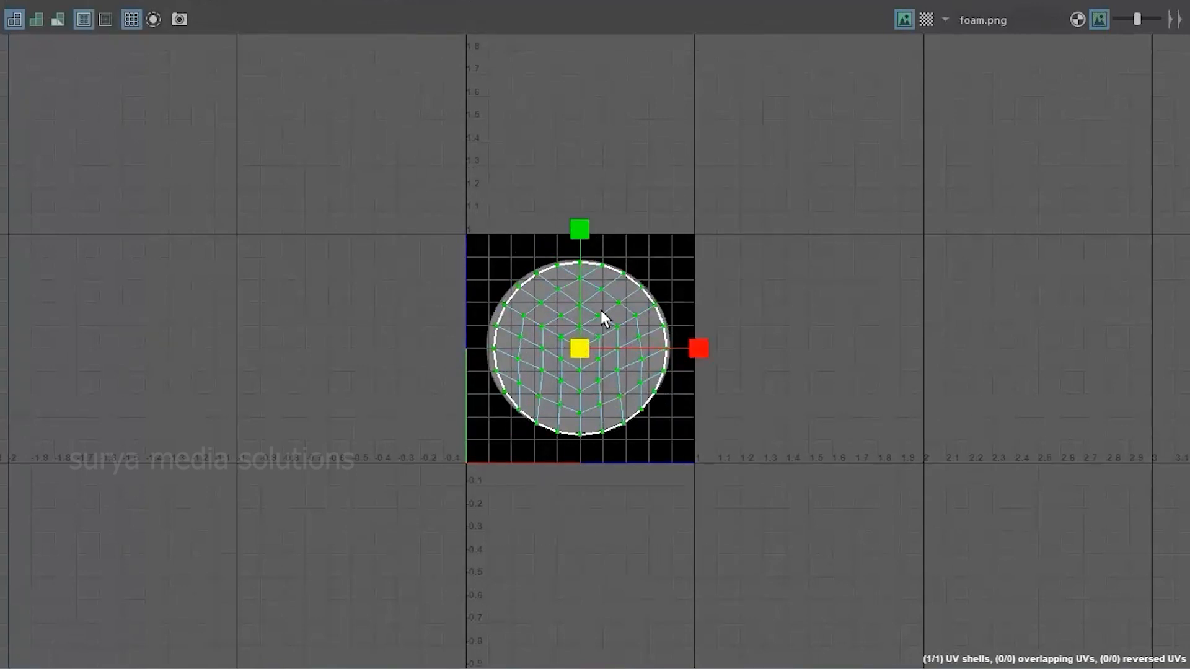
{"action": "left_click", "coordinate": [1093, 19]}
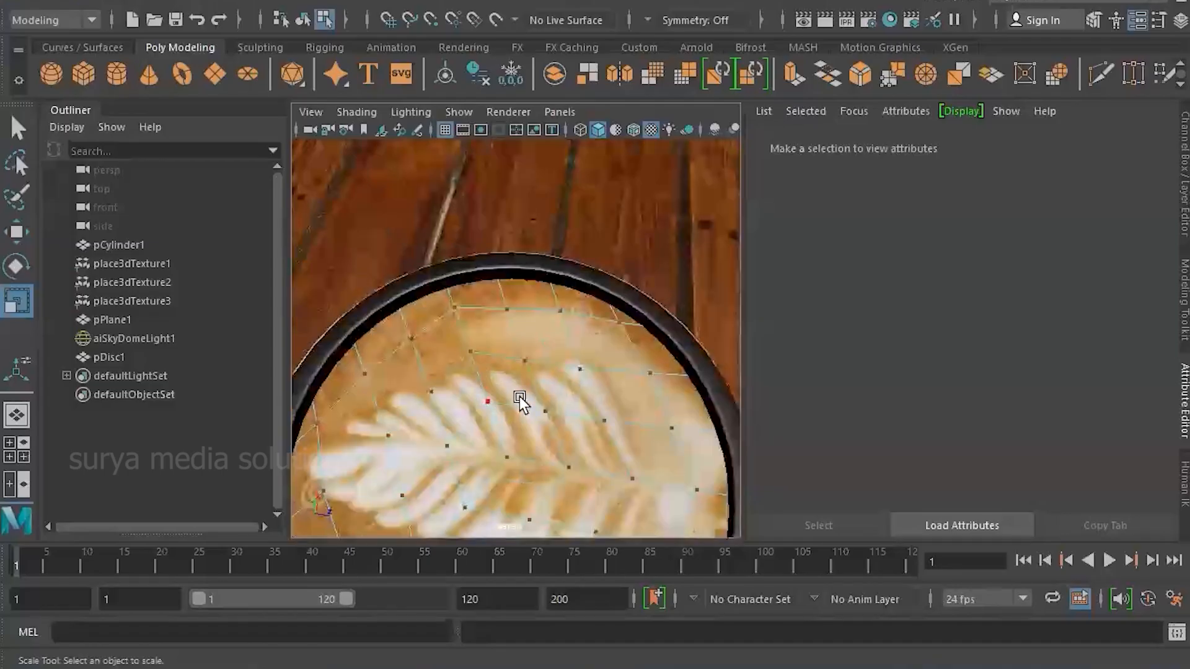
- Raise the foam disc closer to the mug's rim and scale it down so its edge stays inside the mug wall
{"action": "left_click_drag", "start_coordinate": [521, 398], "coordinate": [540, 311], "text": "alt"}
{"action": "right_click_drag", "start_coordinate": [527, 239], "coordinate": [522, 278]}
{"action": "key", "text": "w"}
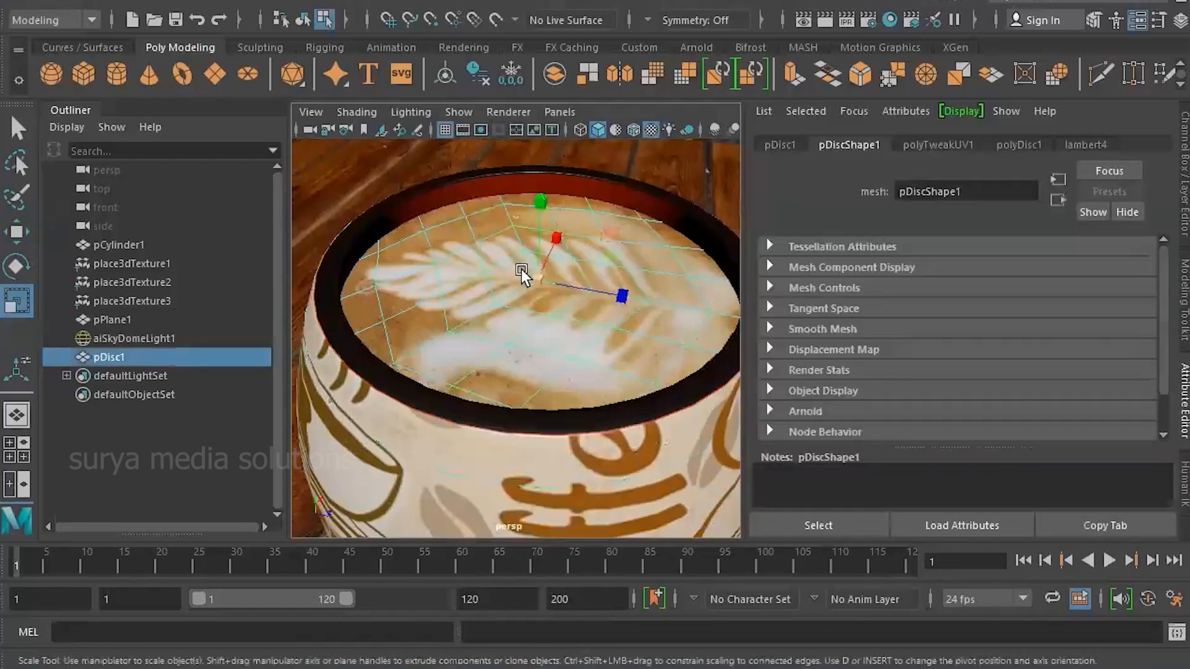
{"action": "left_click_drag", "start_coordinate": [529, 244], "coordinate": [538, 174]}
{"action": "key", "text": "r"}
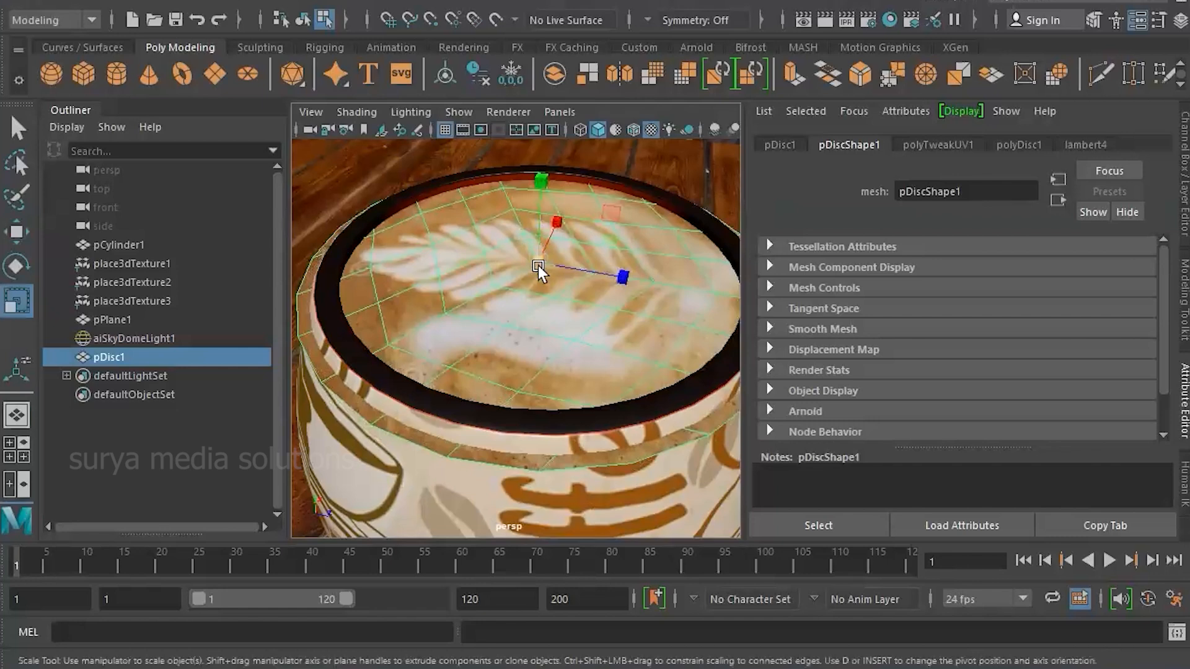
{"action": "left_click_drag", "start_coordinate": [515, 259], "coordinate": [494, 254]}
- Render the perspective view with the whole mug on the wooden tabletop and the room background in frame
{"action": "scroll", "coordinate": [567, 282], "scroll_direction": "down", "scroll_amount": 10}
{"action": "scroll", "coordinate": [576, 303], "scroll_direction": "up", "scroll_amount": 5}
{"action": "left_click_drag", "start_coordinate": [612, 316], "coordinate": [578, 341], "text": "alt"}
{"action": "scroll", "coordinate": [571, 318], "scroll_direction": "down", "scroll_amount": 5}
{"action": "scroll", "coordinate": [579, 323], "scroll_direction": "down", "scroll_amount": 6}
{"action": "scroll", "coordinate": [579, 323], "scroll_direction": "up", "scroll_amount": 6}
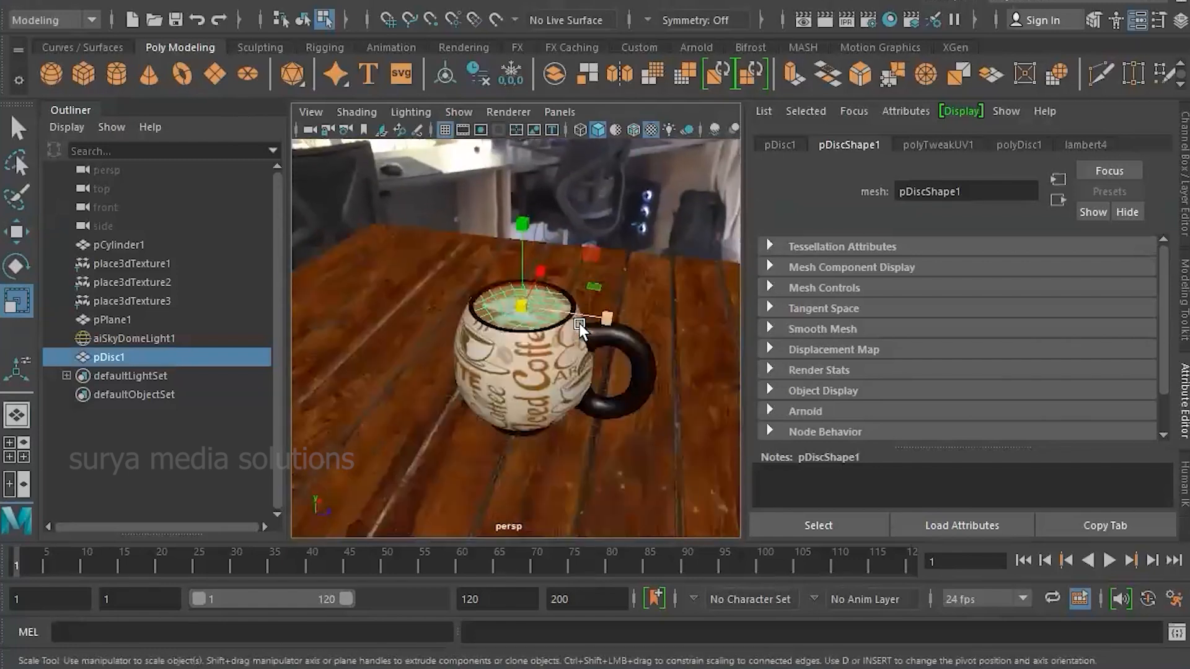
{"action": "middle_click_drag", "start_coordinate": [579, 324], "coordinate": [585, 348], "text": "alt"}
{"action": "left_click_drag", "start_coordinate": [585, 348], "coordinate": [582, 338], "text": "alt"}
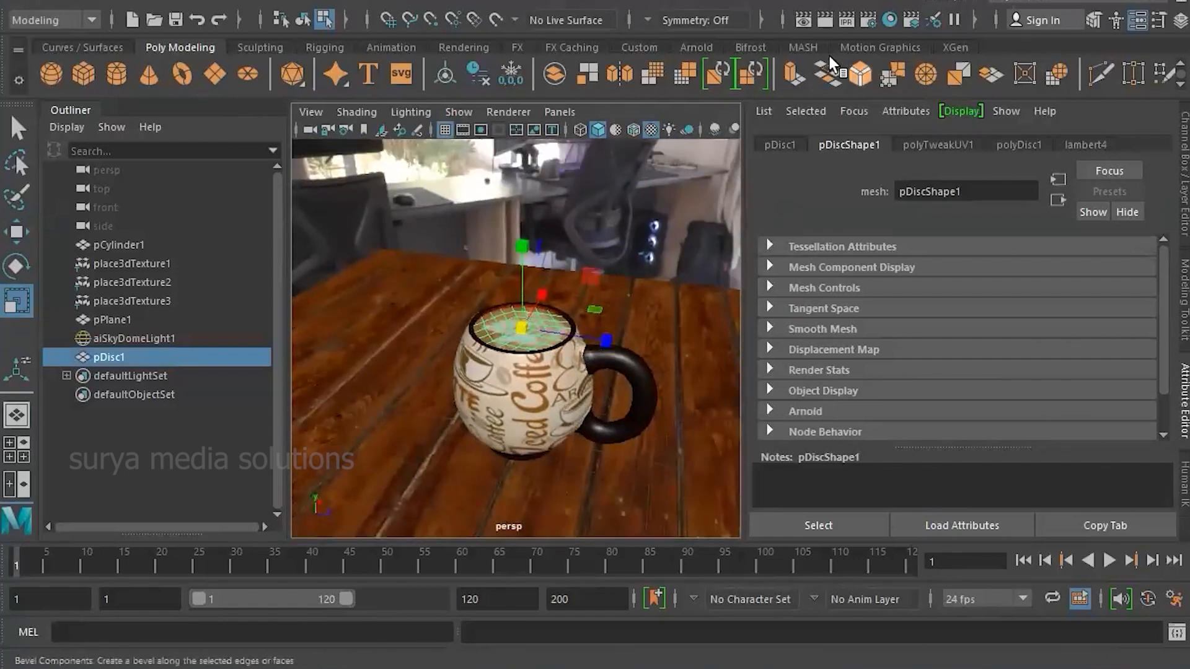
{"action": "left_click", "coordinate": [826, 25]}
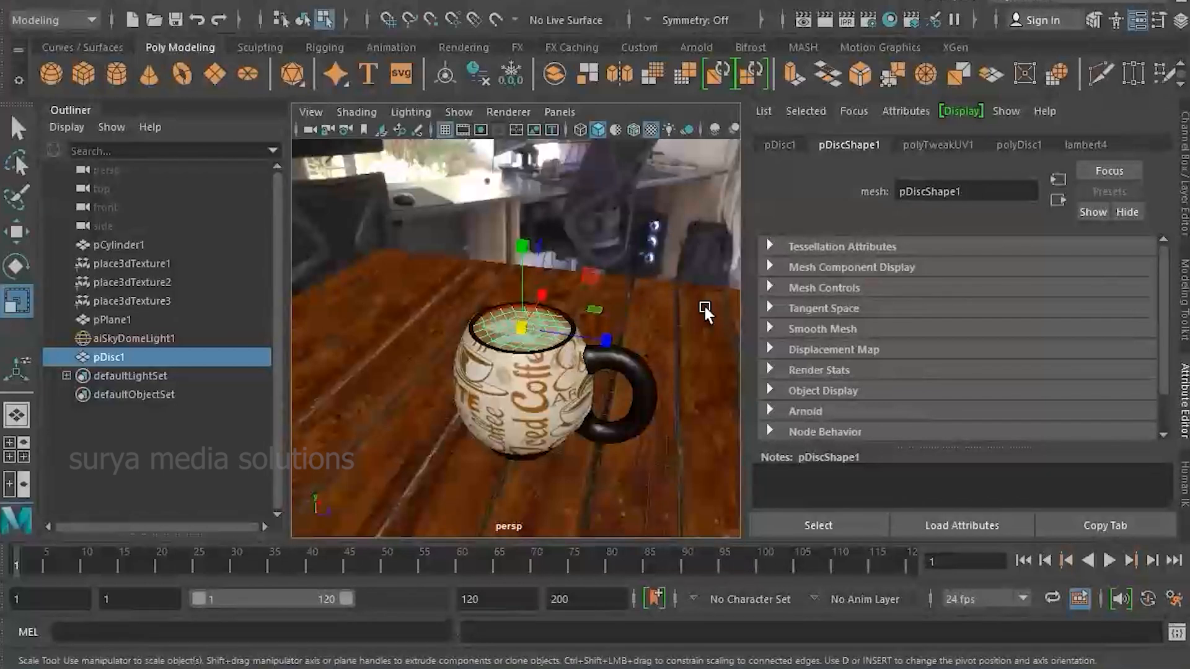
- Break the texture connection on the Transparency of the disc's Lambert material and render the frame again
{"action": "left_click", "coordinate": [1085, 147]}
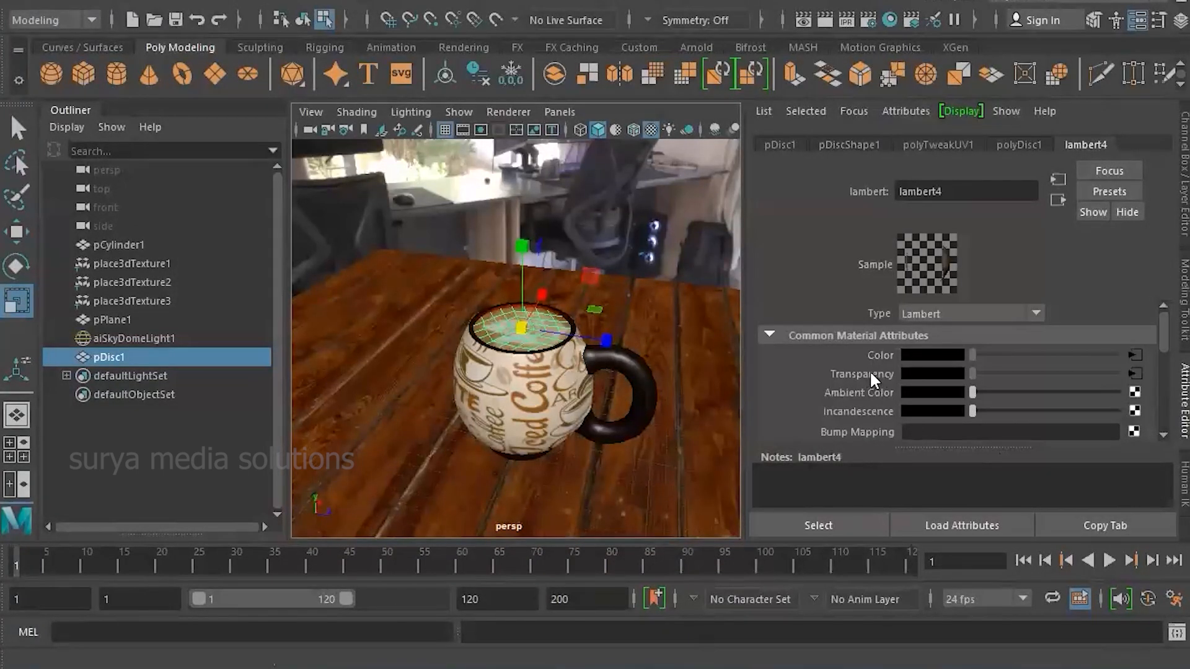
{"action": "right_click", "coordinate": [869, 370]}
{"action": "left_click", "coordinate": [923, 412]}
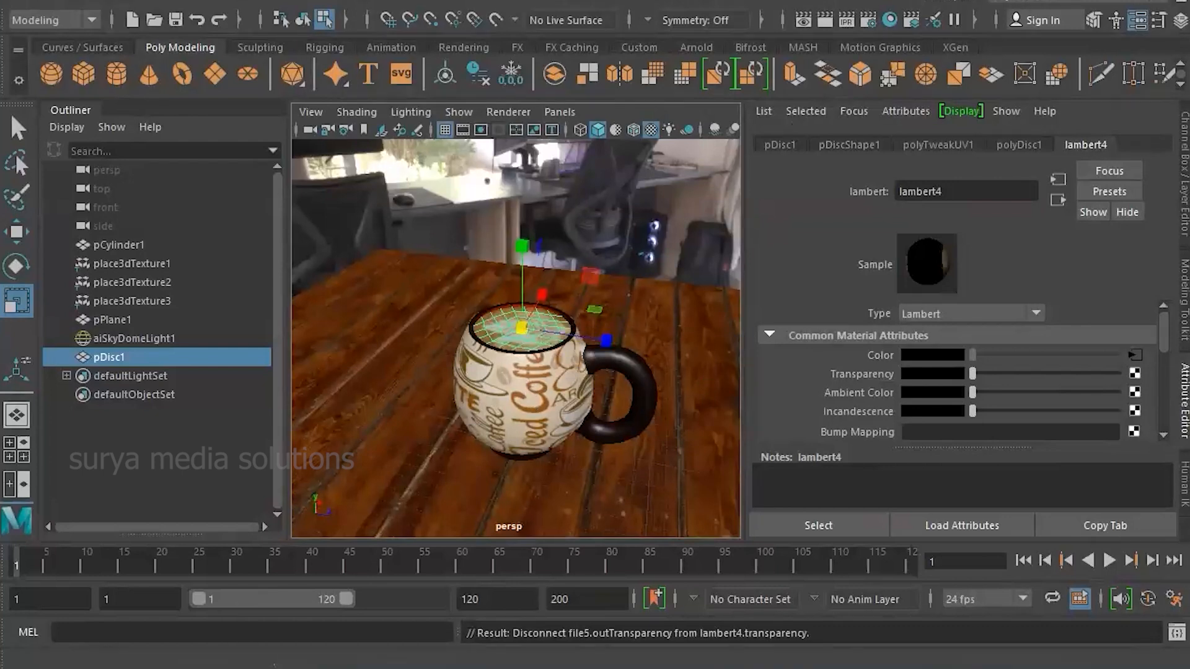
{"action": "left_click", "coordinate": [816, 19]}
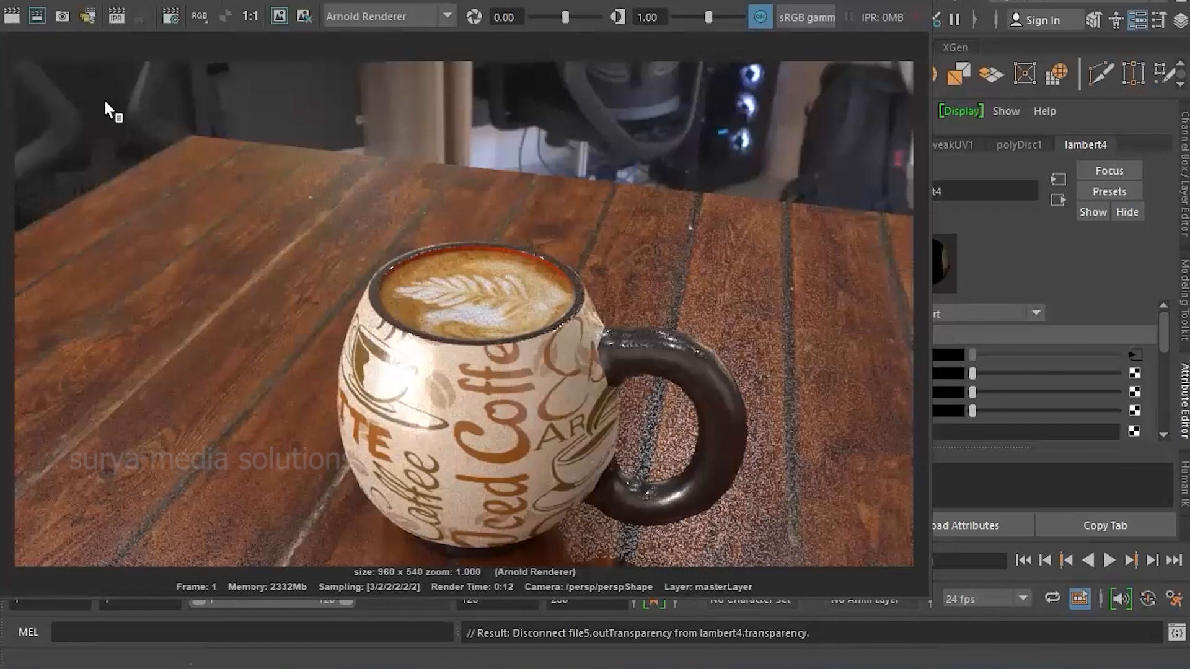
- Save the rendered image to the Desktop as a JPEG named cup
{"action": "left_click", "coordinate": [12, 2]}
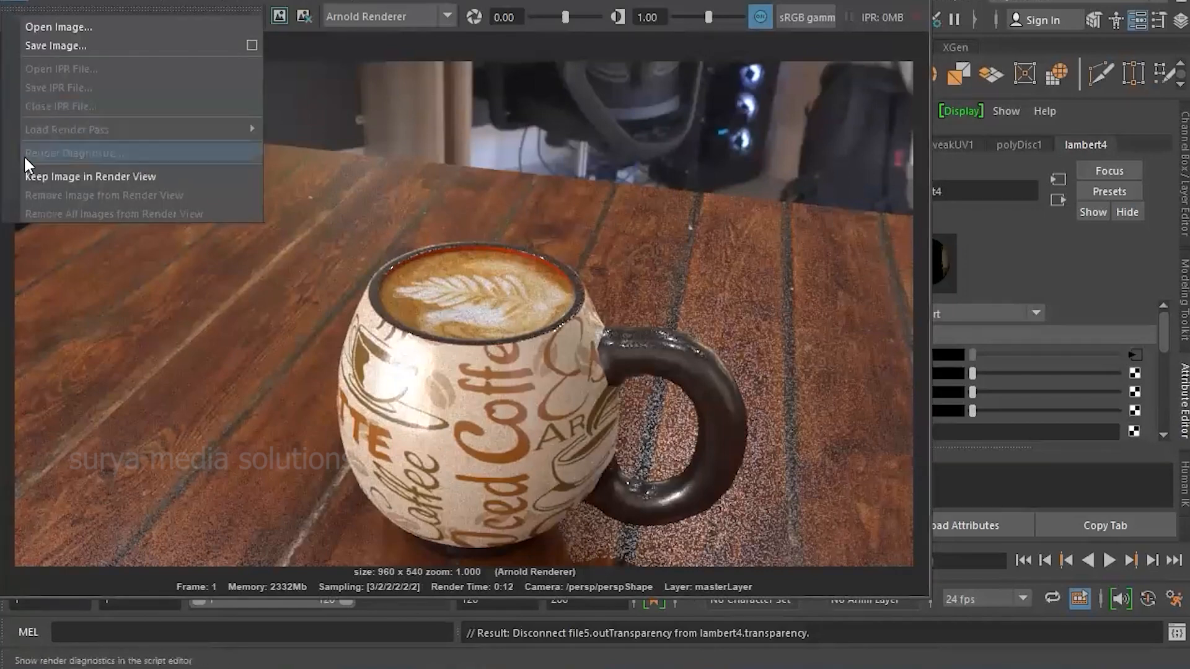
{"action": "left_click", "coordinate": [252, 45]}
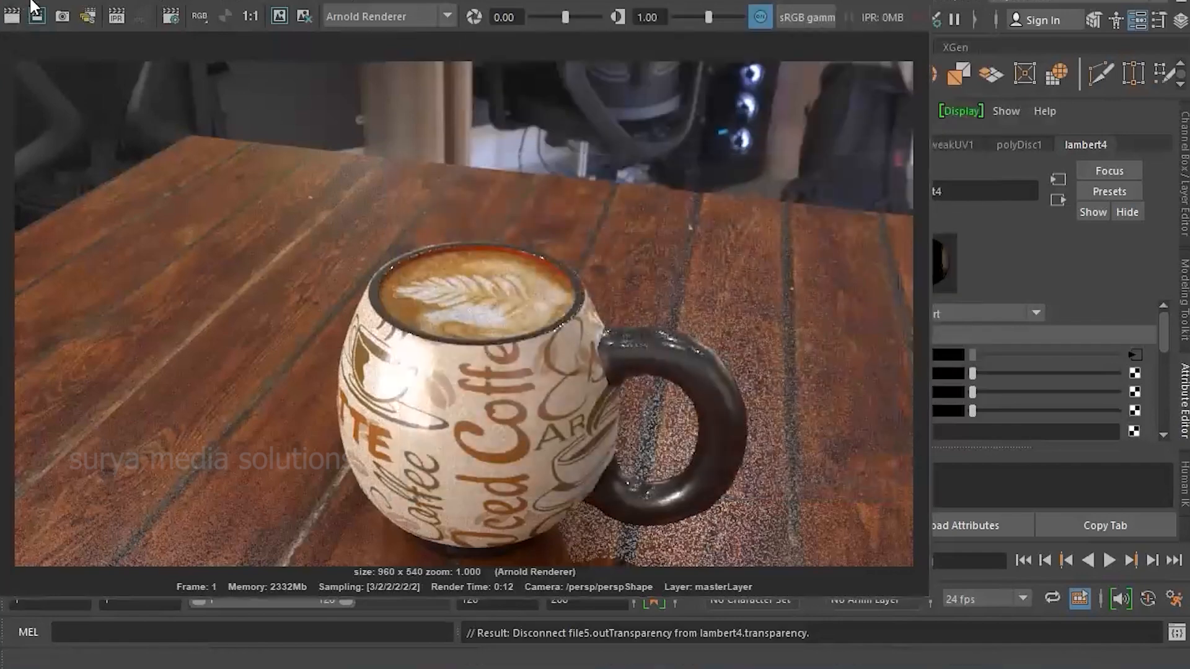
{"action": "left_click", "coordinate": [12, 2]}
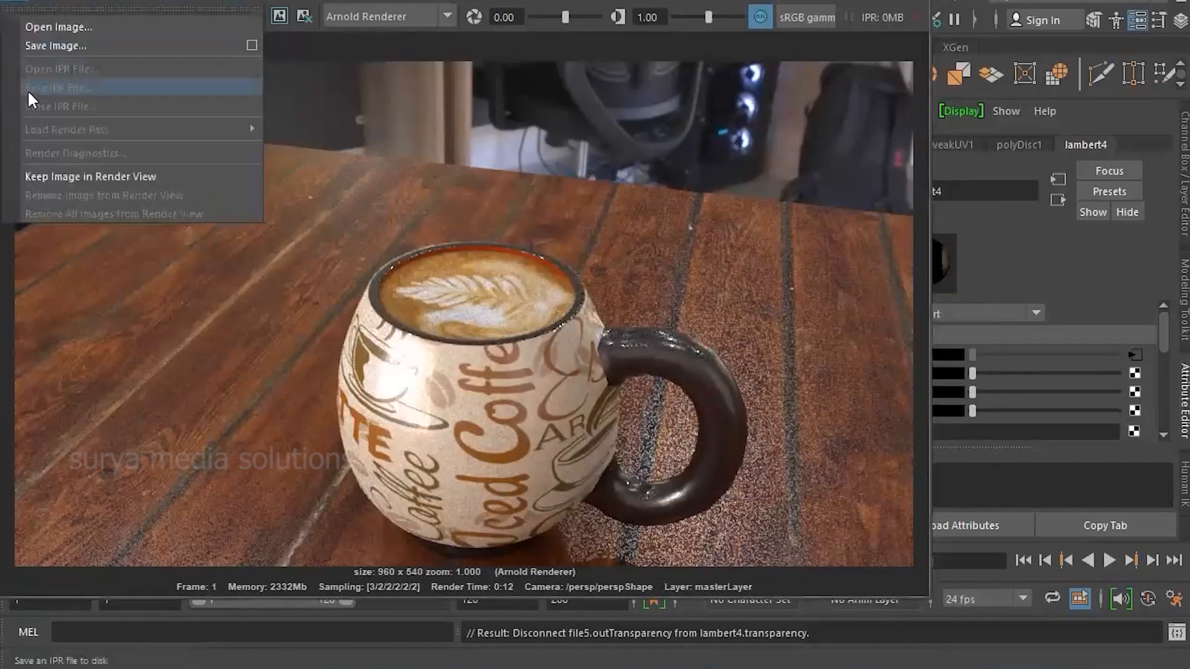
{"action": "left_click", "coordinate": [84, 45]}
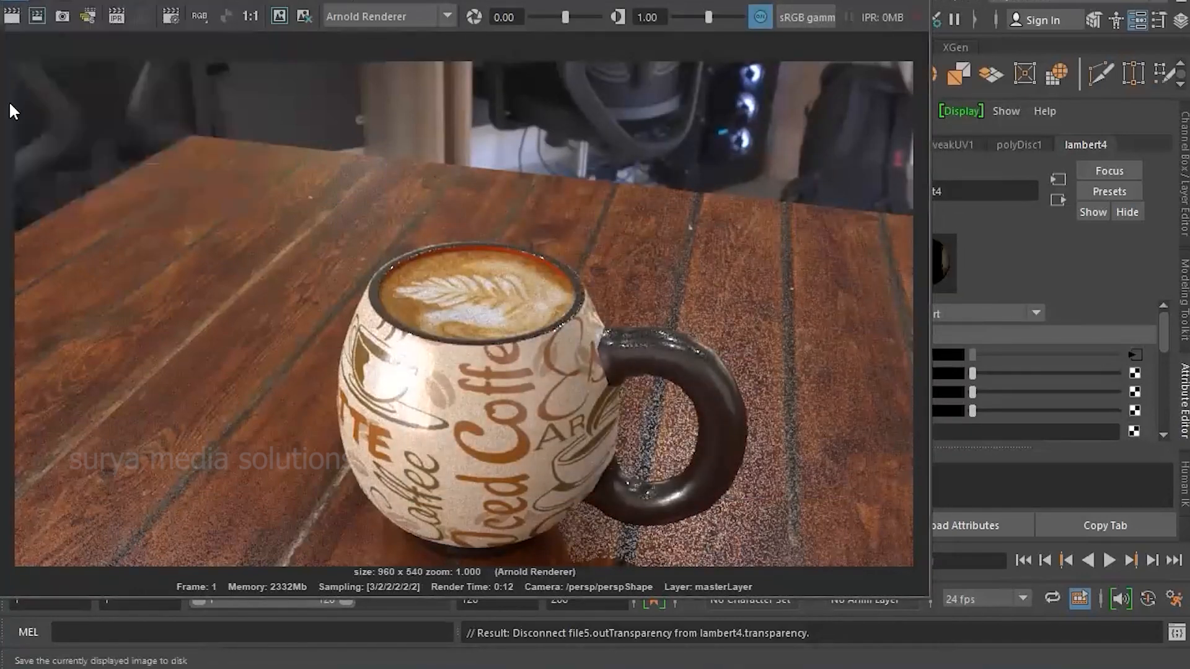
{"action": "left_click", "coordinate": [210, 638]}
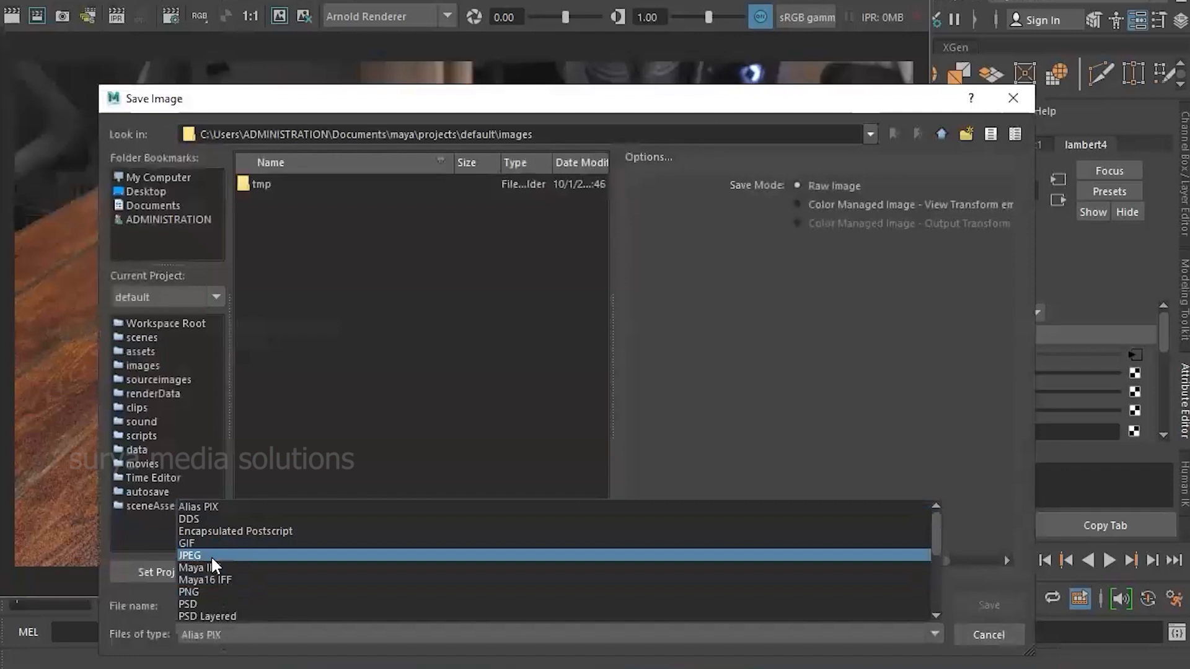
{"action": "left_click", "coordinate": [213, 555]}
{"action": "left_click", "coordinate": [146, 192]}
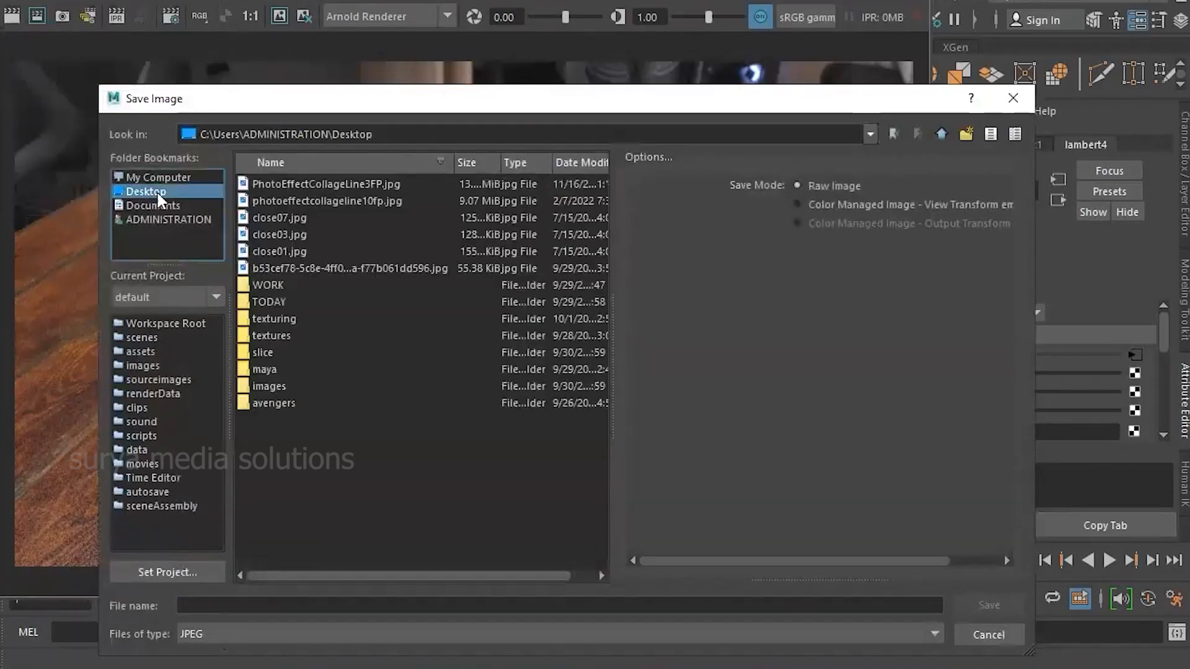
{"action": "left_click", "coordinate": [276, 605]}
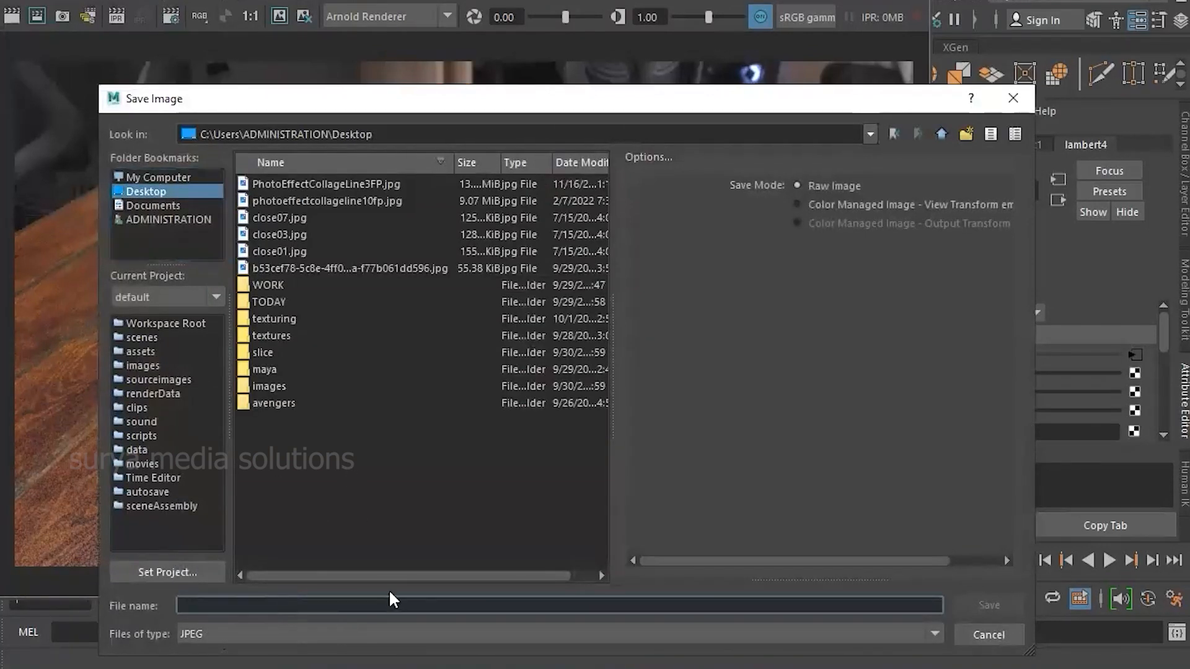
{"action": "type", "text": "cup"}
{"action": "left_click", "coordinate": [990, 606]}
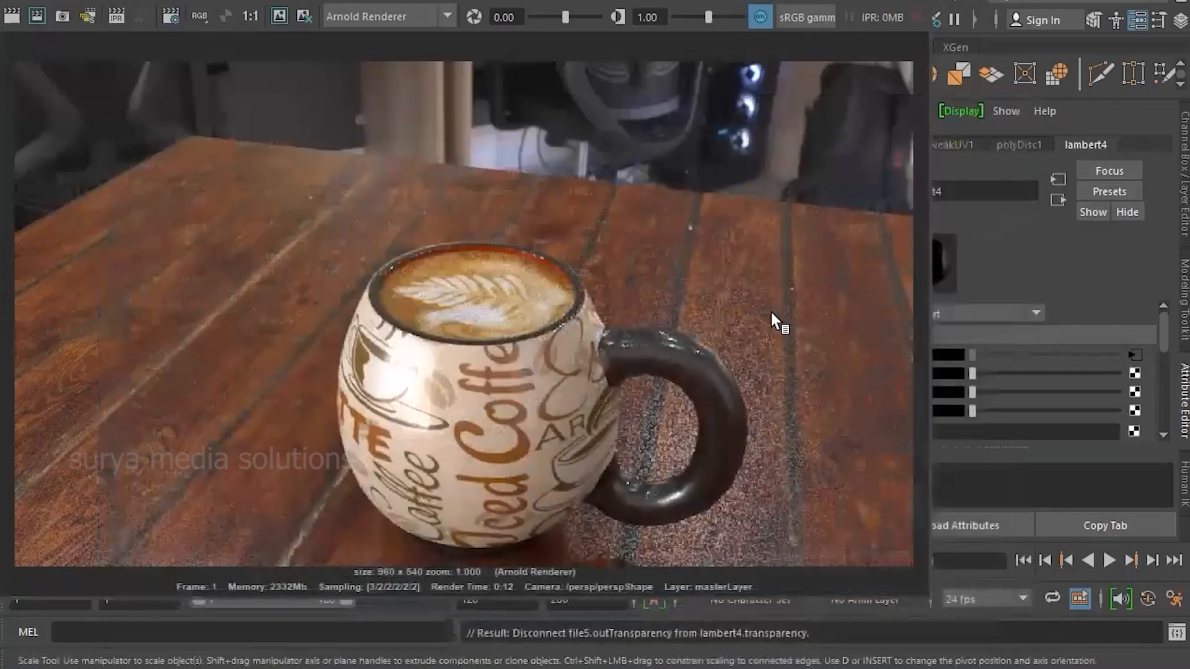